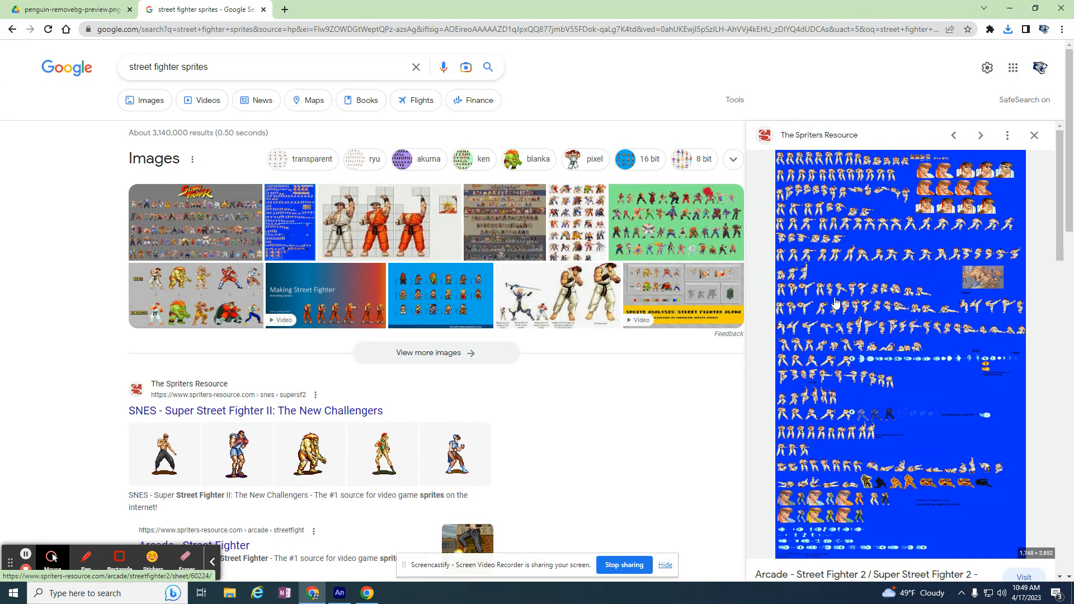
Replace the current web search with a search for "penguin sprites"
{"action": "left_click_drag", "start_coordinate": [228, 67], "coordinate": [114, 67]}
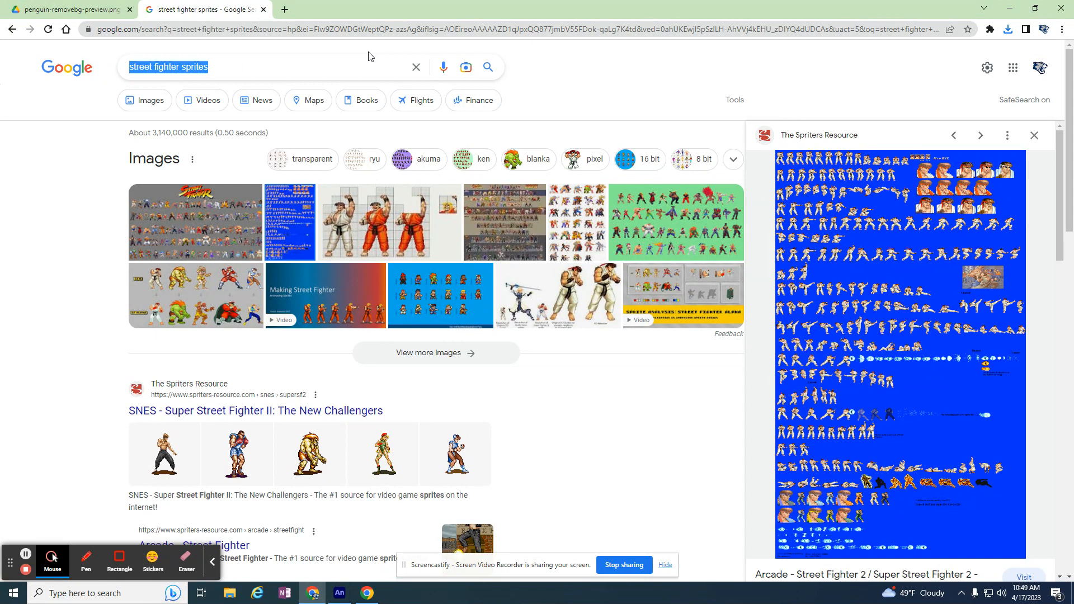
{"action": "type", "text": "penguin sprites"}
{"action": "key", "text": "Return"}
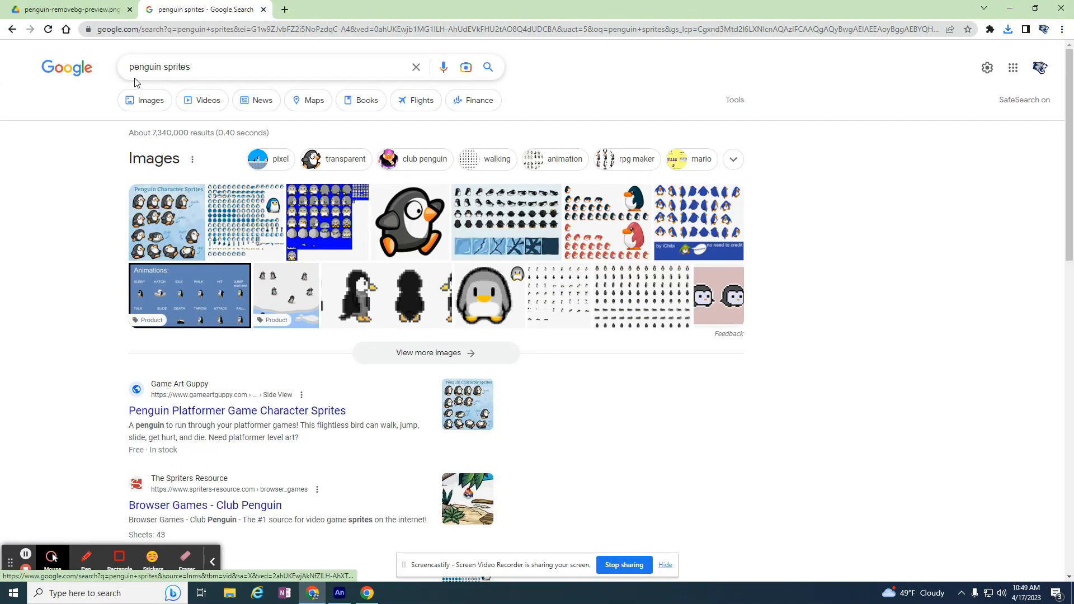
View the penguin-removebg-preview.png sprite sheet already open in Google Drive, and return to the penguin sprites search results
{"action": "left_click", "coordinate": [82, 13]}
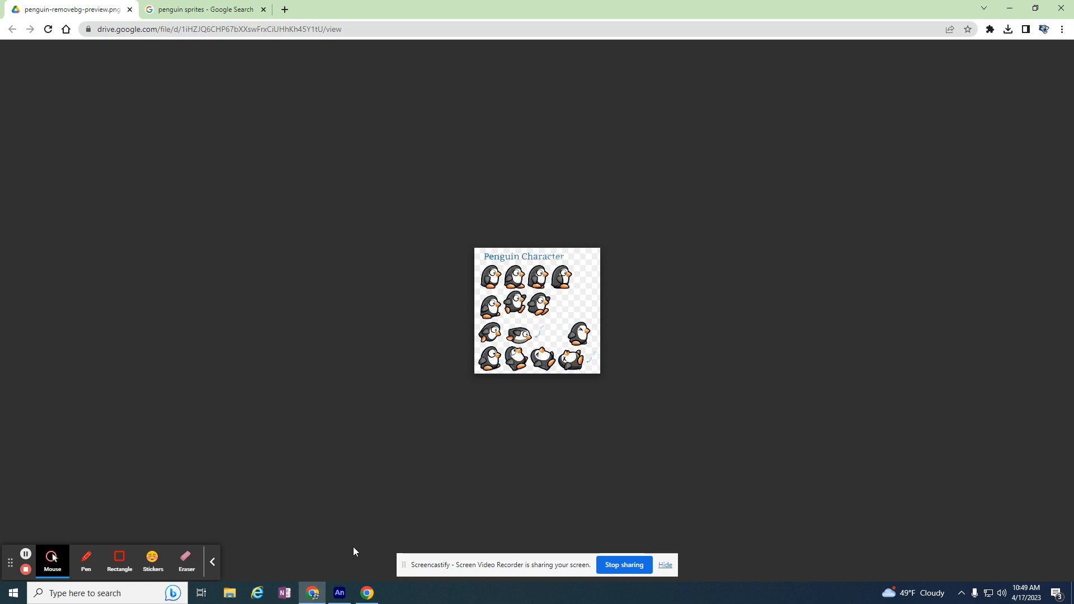
{"action": "mouse_move", "coordinate": [341, 594]}
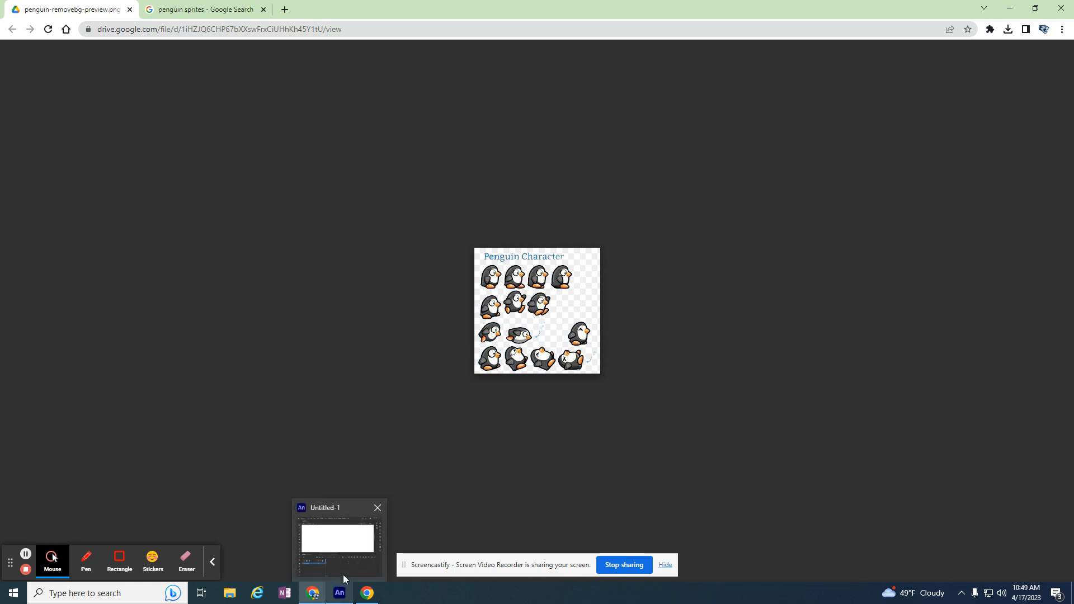
{"action": "left_click", "coordinate": [226, 10]}
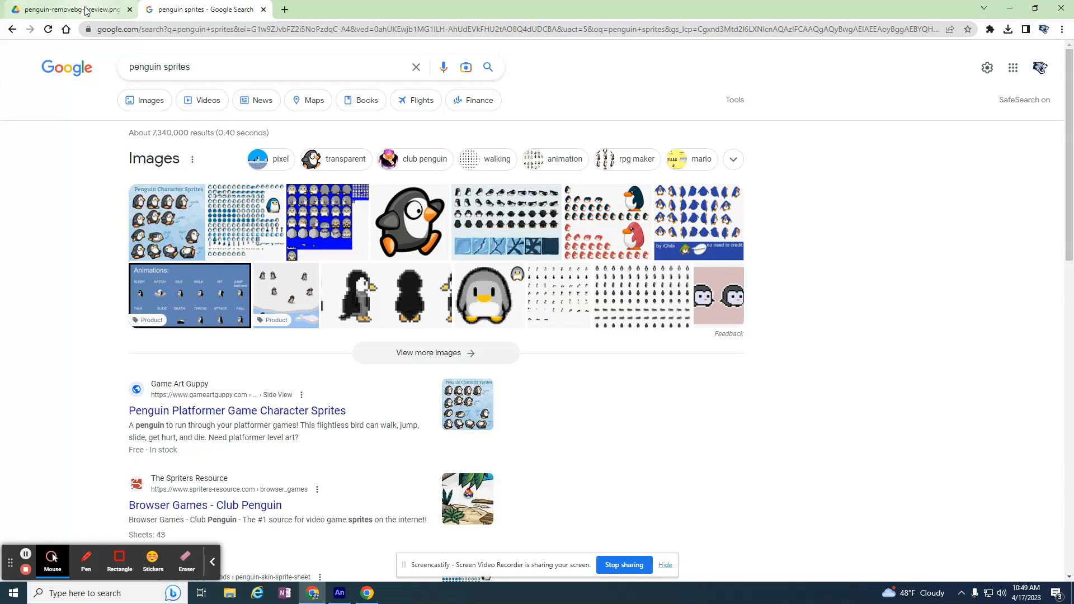
Open remove.bg in a new tab and upload the penguin-removebg-preview (2) image from Downloads
{"action": "left_click", "coordinate": [284, 9]}
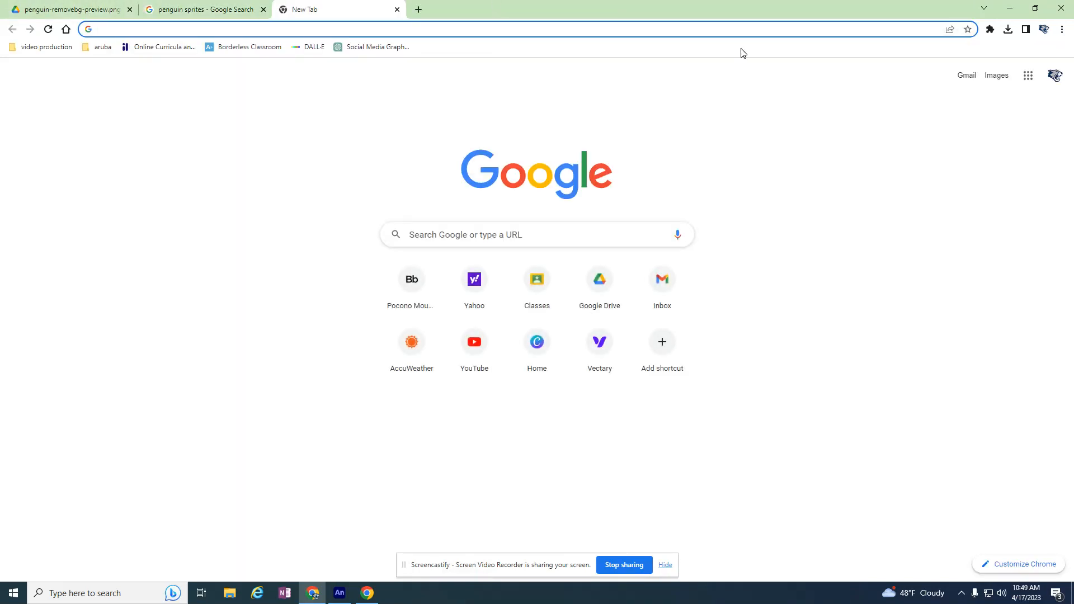
{"action": "type", "text": "re"}
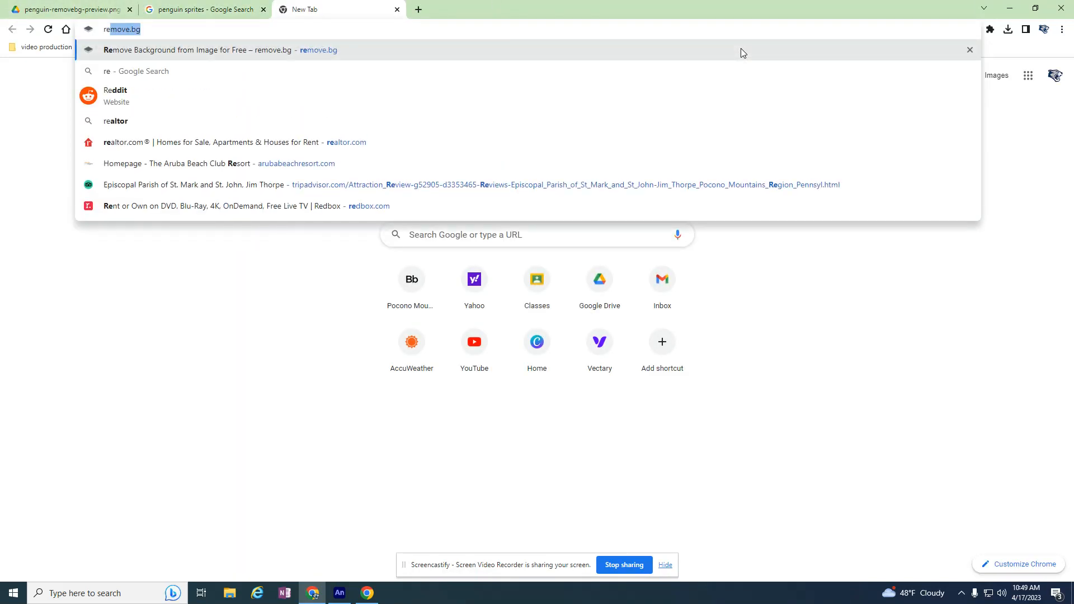
{"action": "key", "text": "Return"}
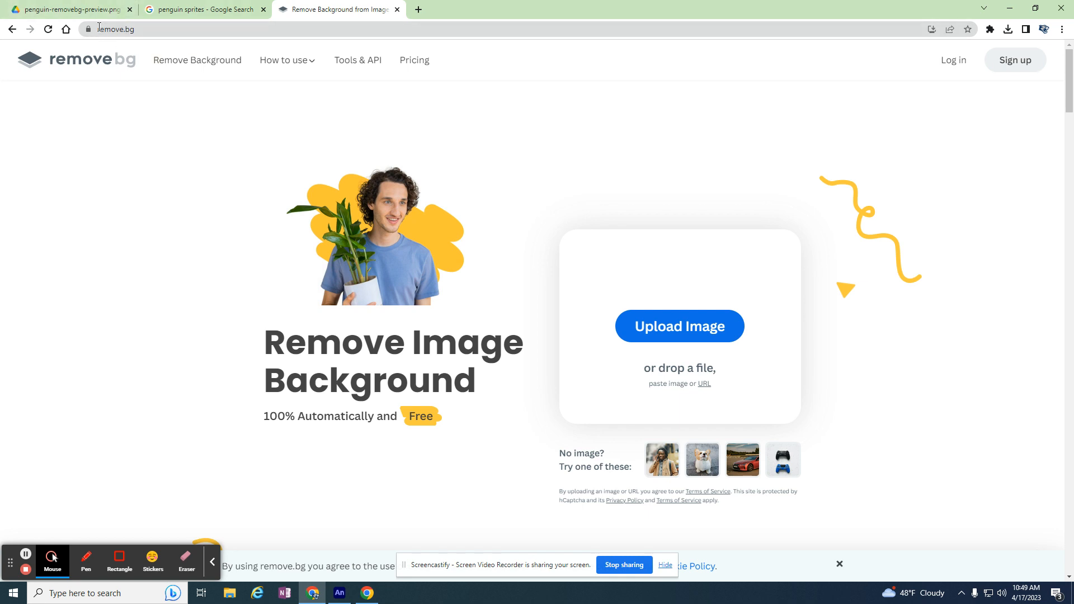
{"action": "left_click", "coordinate": [655, 333]}
{"action": "left_click", "coordinate": [130, 106]}
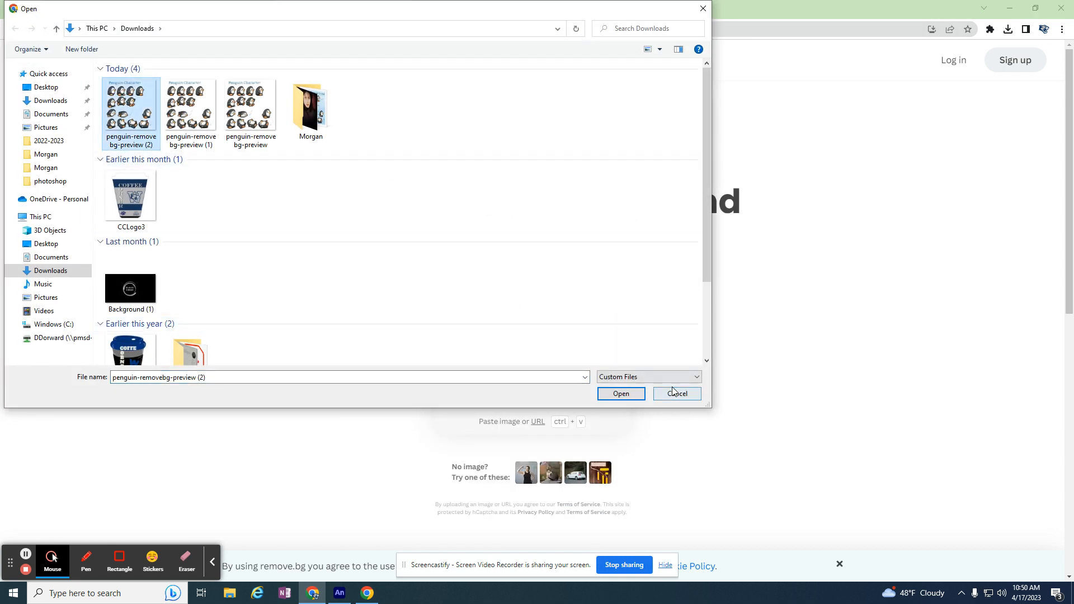
{"action": "left_click", "coordinate": [621, 393]}
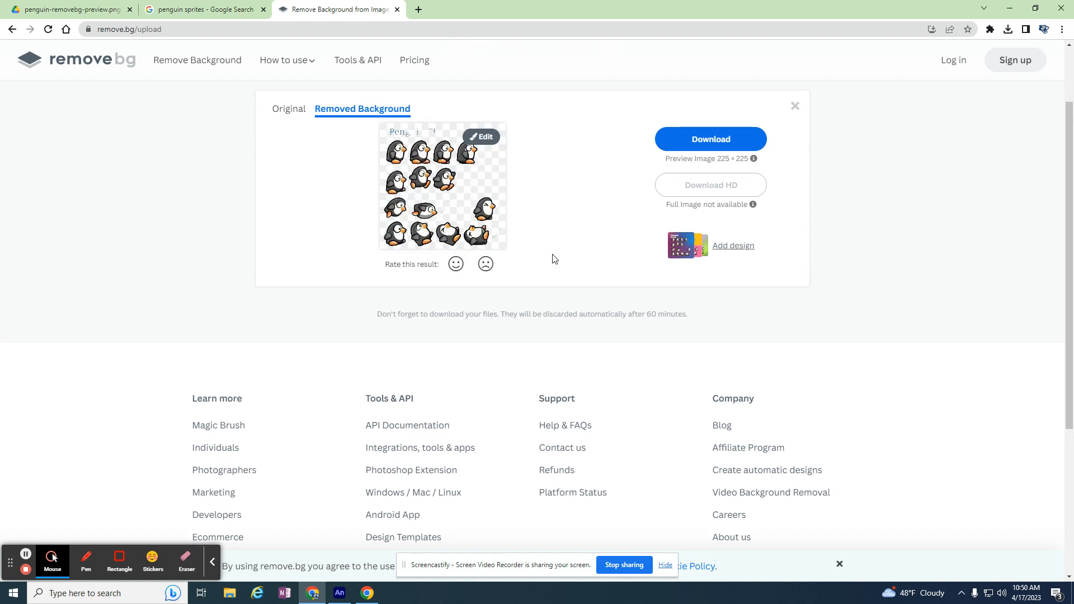
Edit the cutout and erase the three lower rows of penguins, using a smaller brush to clean up the leftover fragments
{"action": "left_click", "coordinate": [482, 142]}
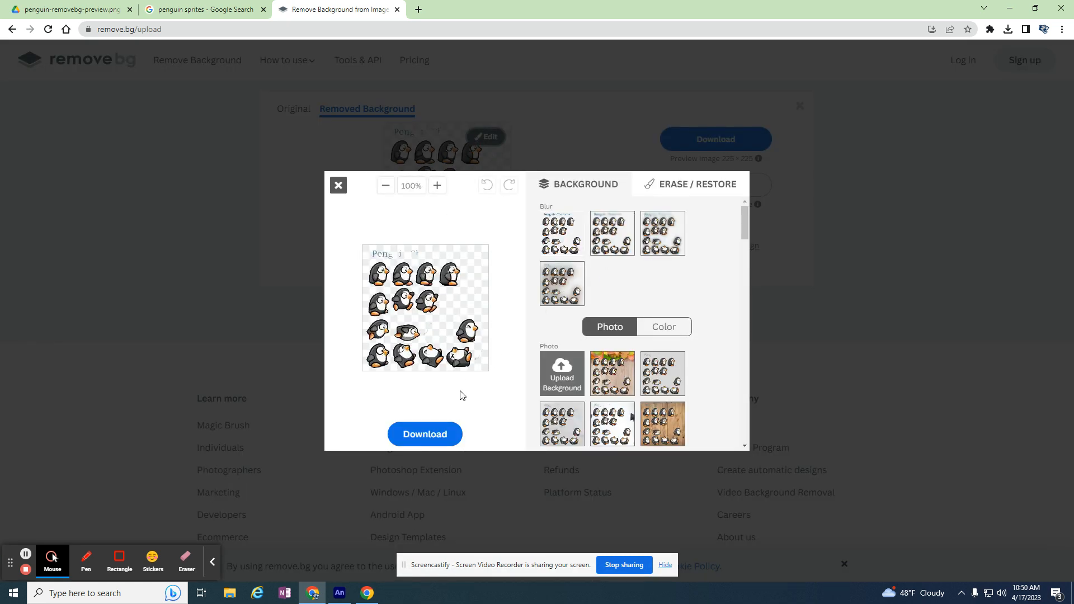
{"action": "left_click", "coordinate": [685, 183]}
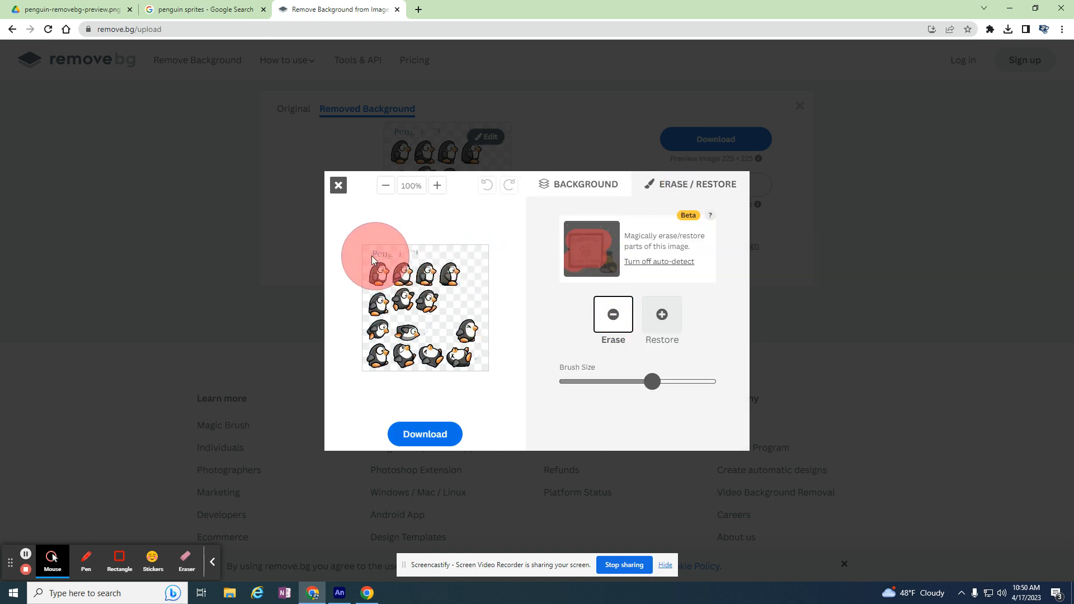
{"action": "mouse_move", "coordinate": [361, 290]}
{"action": "left_mouse_down"}
{"action": "mouse_move", "coordinate": [364, 327]}
{"action": "mouse_move", "coordinate": [436, 341]}
{"action": "mouse_move", "coordinate": [376, 342]}
{"action": "mouse_move", "coordinate": [474, 346]}
{"action": "mouse_move", "coordinate": [442, 322]}
{"action": "mouse_move", "coordinate": [370, 327]}
{"action": "mouse_move", "coordinate": [366, 336]}
{"action": "mouse_move", "coordinate": [400, 350]}
{"action": "mouse_move", "coordinate": [391, 362]}
{"action": "mouse_move", "coordinate": [458, 364]}
{"action": "mouse_move", "coordinate": [406, 352]}
{"action": "mouse_move", "coordinate": [404, 340]}
{"action": "mouse_move", "coordinate": [452, 340]}
{"action": "mouse_move", "coordinate": [423, 341]}
{"action": "mouse_move", "coordinate": [402, 326]}
{"action": "mouse_move", "coordinate": [532, 389]}
{"action": "left_mouse_up"}
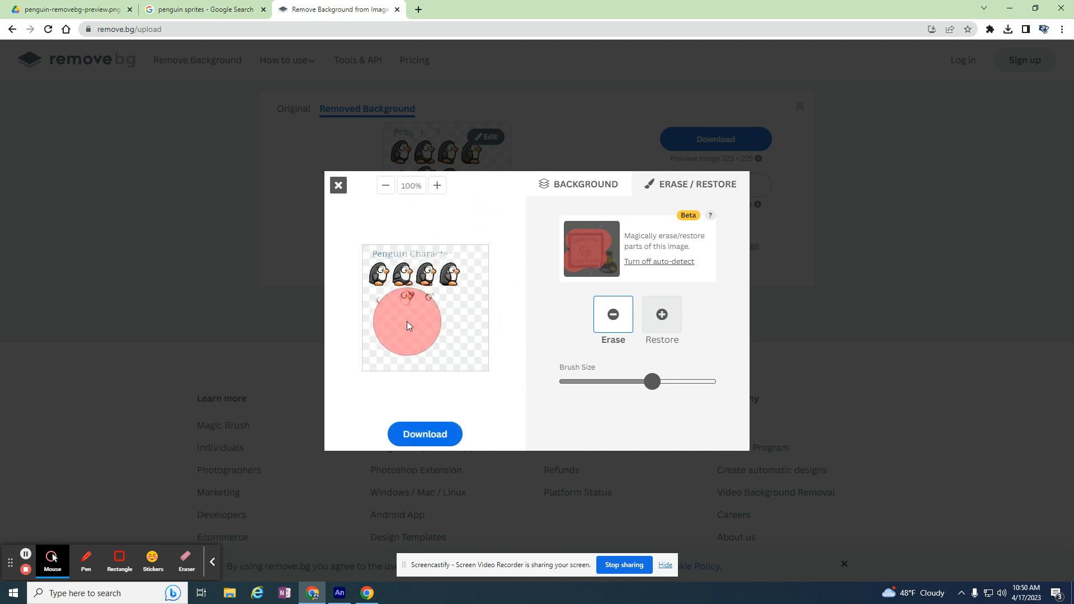
{"action": "left_click", "coordinate": [437, 185]}
{"action": "left_click", "coordinate": [437, 185]}
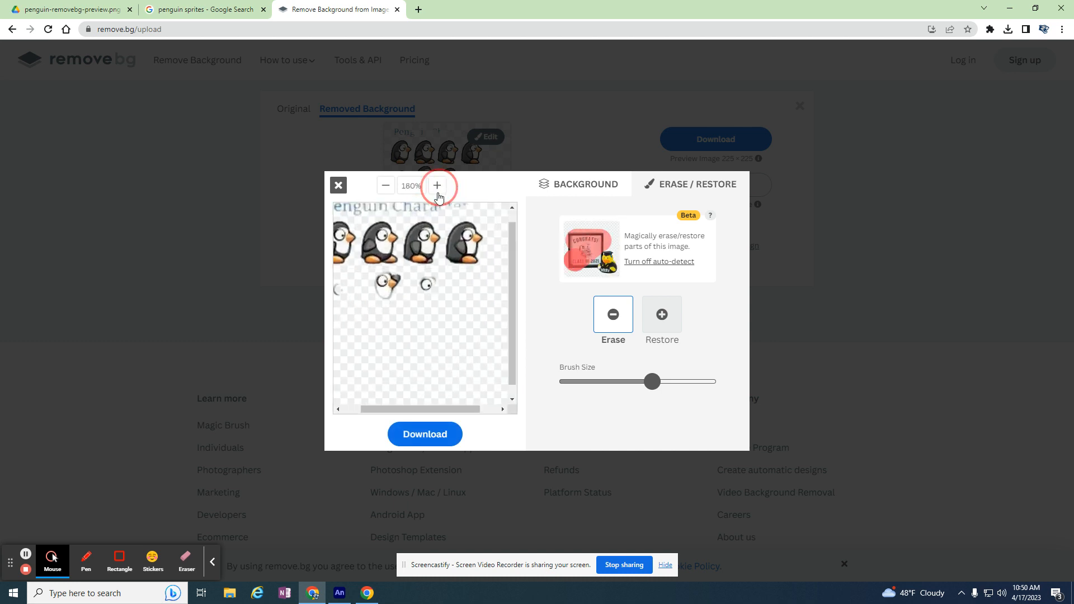
{"action": "left_click_drag", "start_coordinate": [414, 329], "coordinate": [377, 334]}
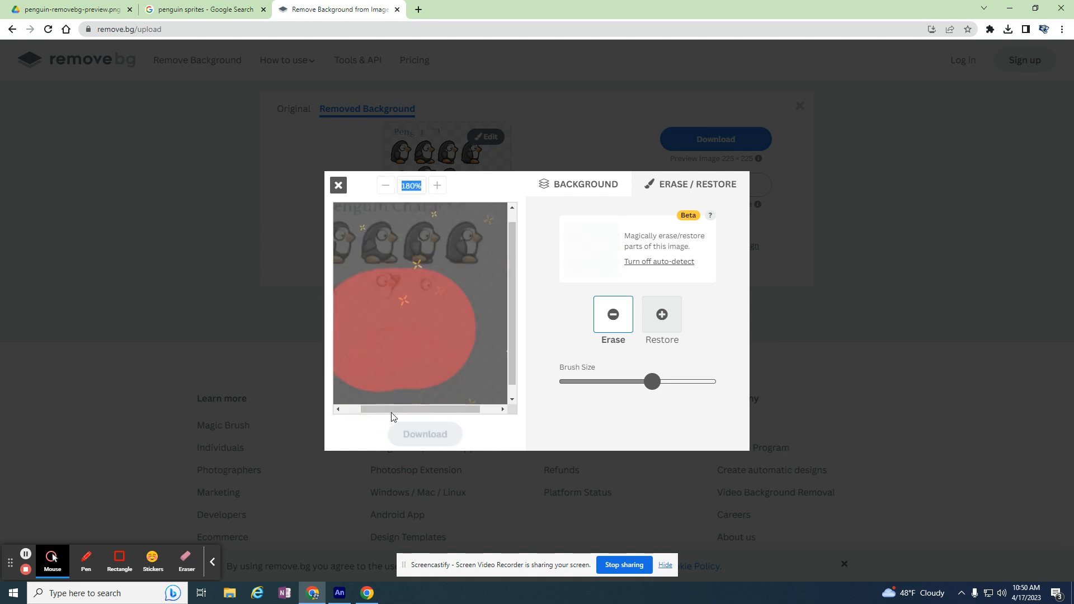
{"action": "left_click", "coordinate": [393, 326]}
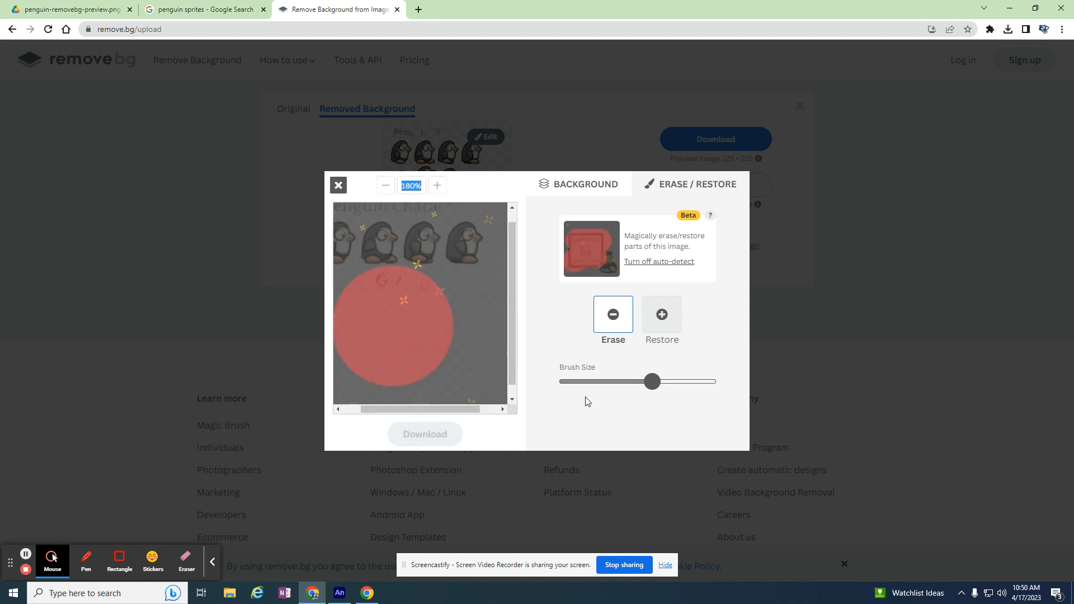
{"action": "left_click_drag", "start_coordinate": [653, 386], "coordinate": [606, 382]}
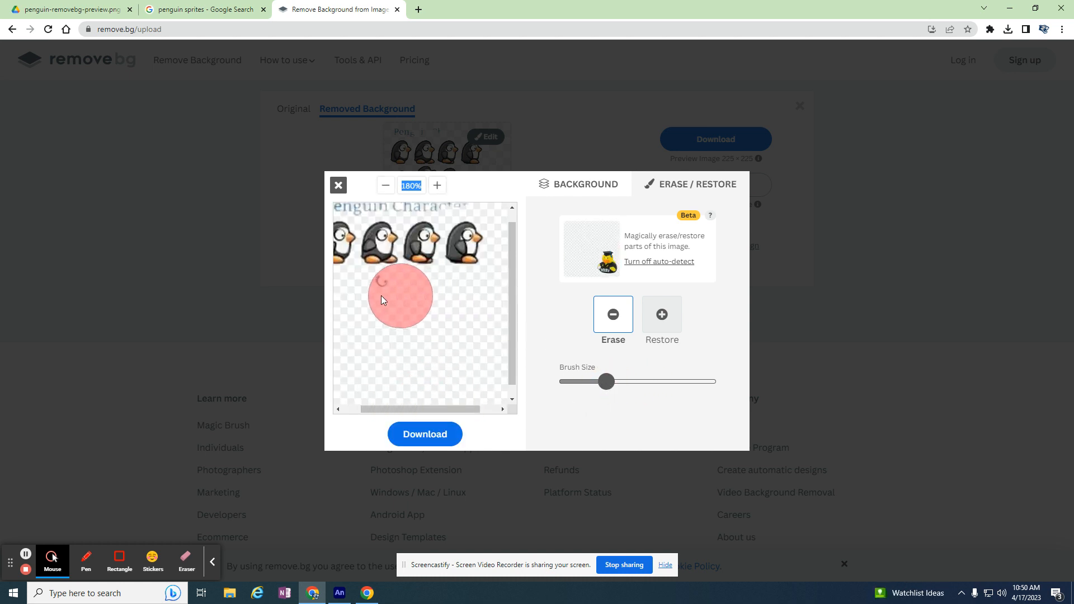
{"action": "left_click", "coordinate": [381, 297]}
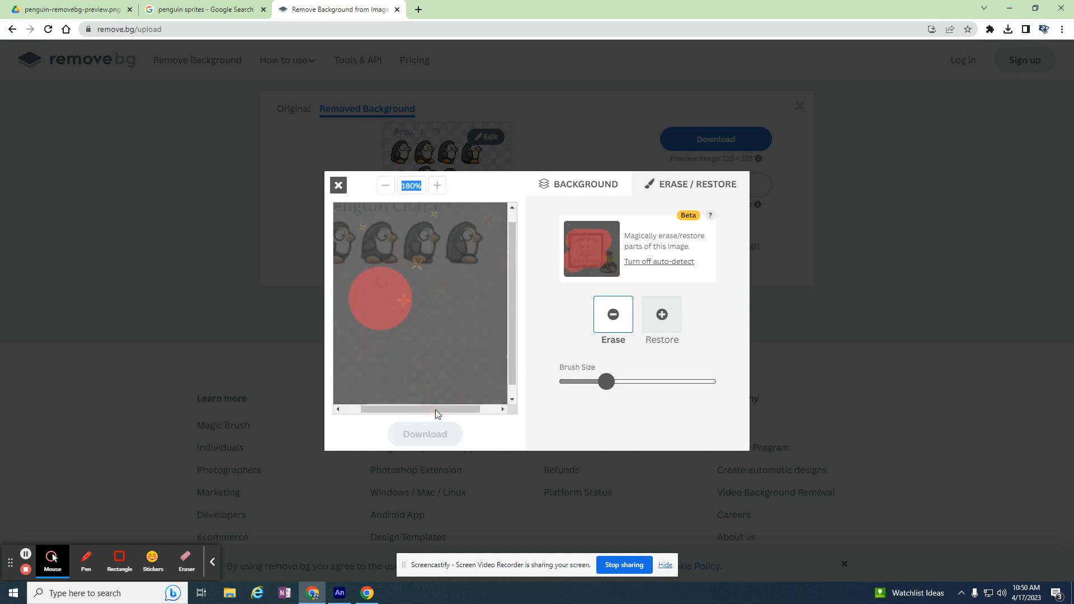
Erase the "Penguin Character" title above the remaining row of penguins with a further reduced brush size
{"action": "left_click_drag", "start_coordinate": [436, 409], "coordinate": [409, 410]}
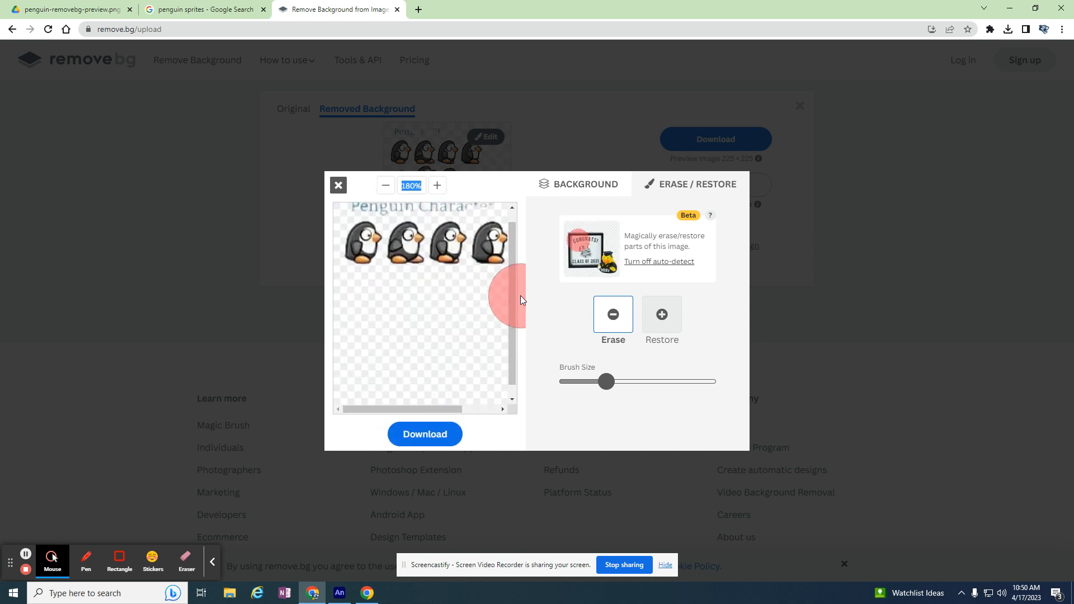
{"action": "left_click_drag", "start_coordinate": [512, 300], "coordinate": [520, 239]}
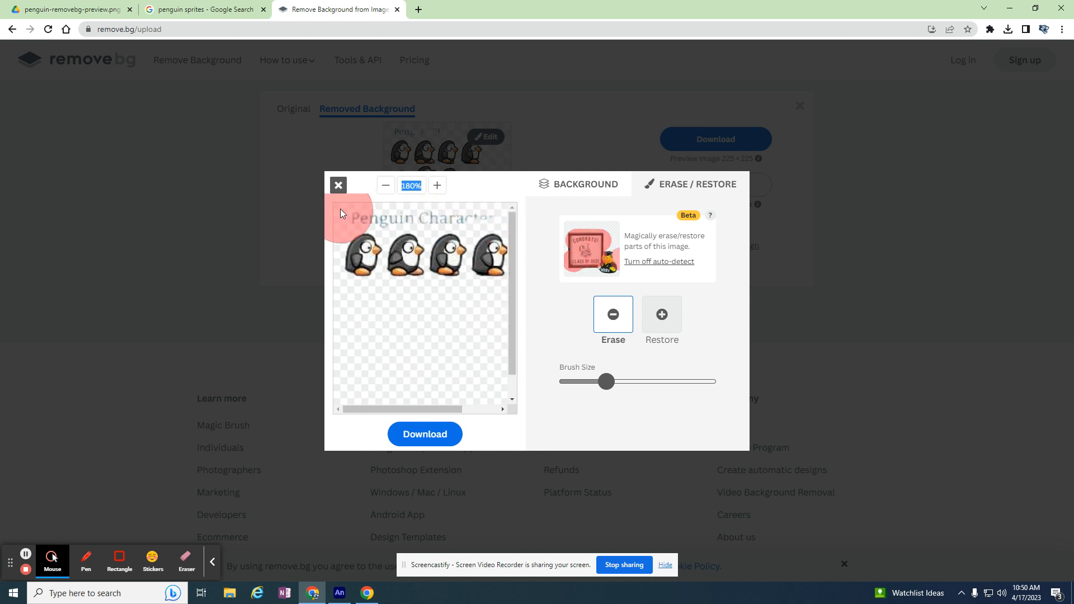
{"action": "left_click_drag", "start_coordinate": [347, 202], "coordinate": [351, 200]}
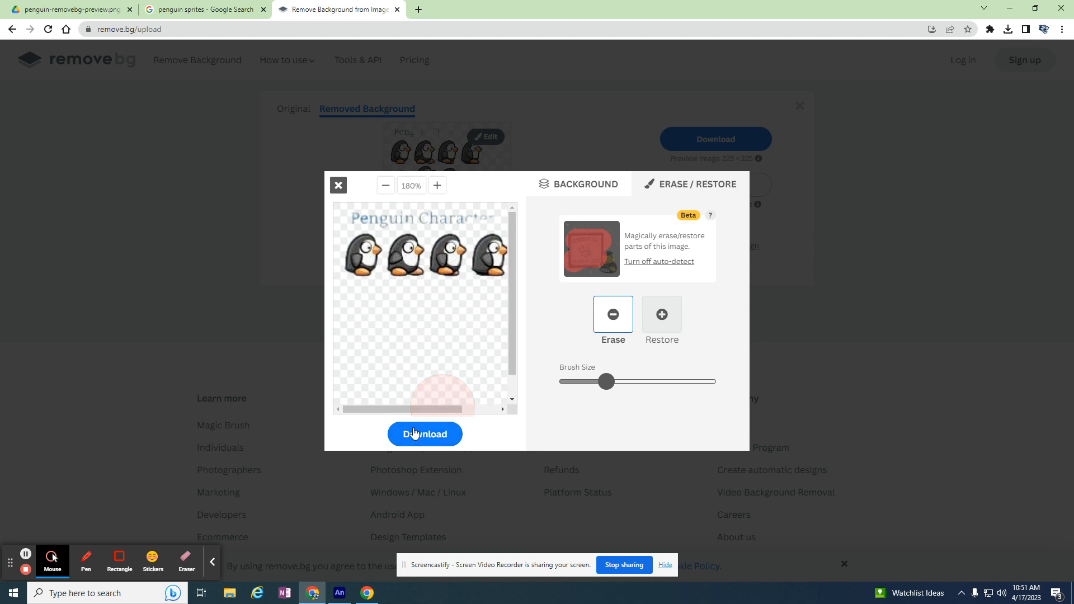
{"action": "left_click", "coordinate": [435, 187]}
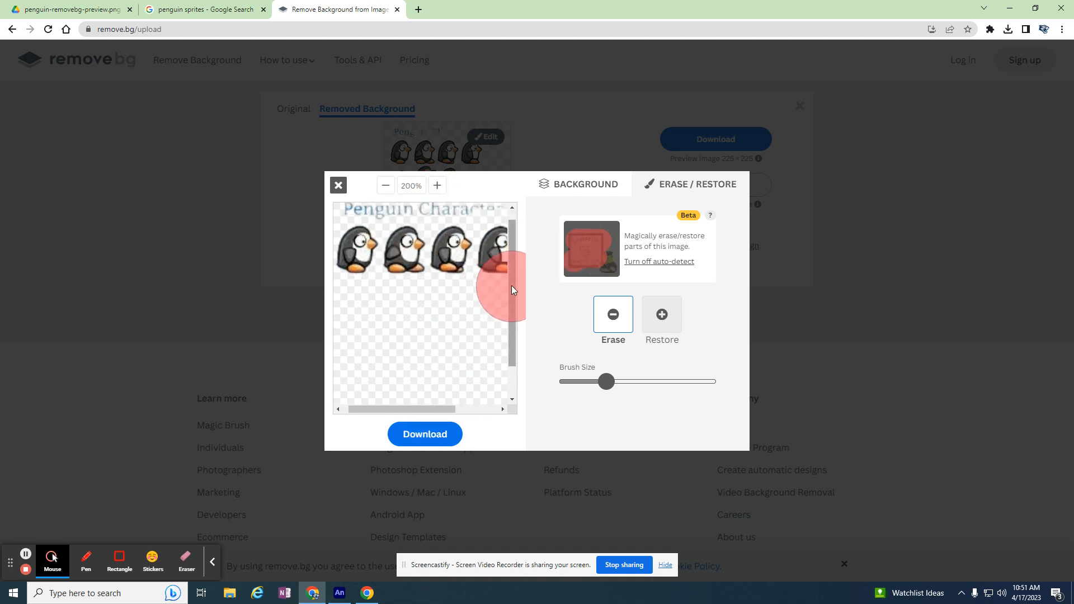
{"action": "left_click_drag", "start_coordinate": [378, 196], "coordinate": [347, 195]}
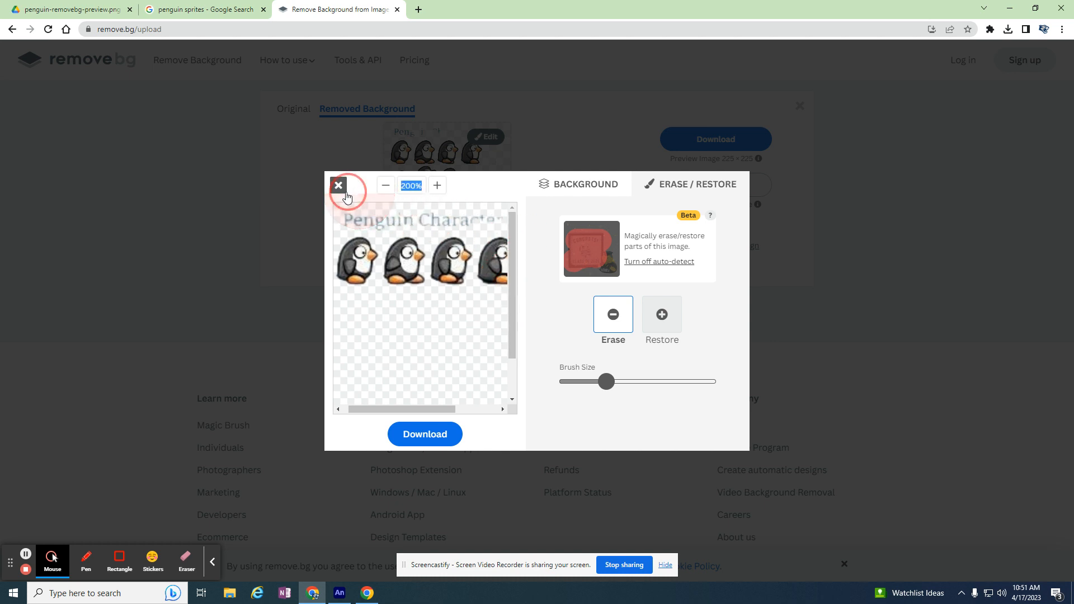
{"action": "left_click", "coordinate": [350, 200]}
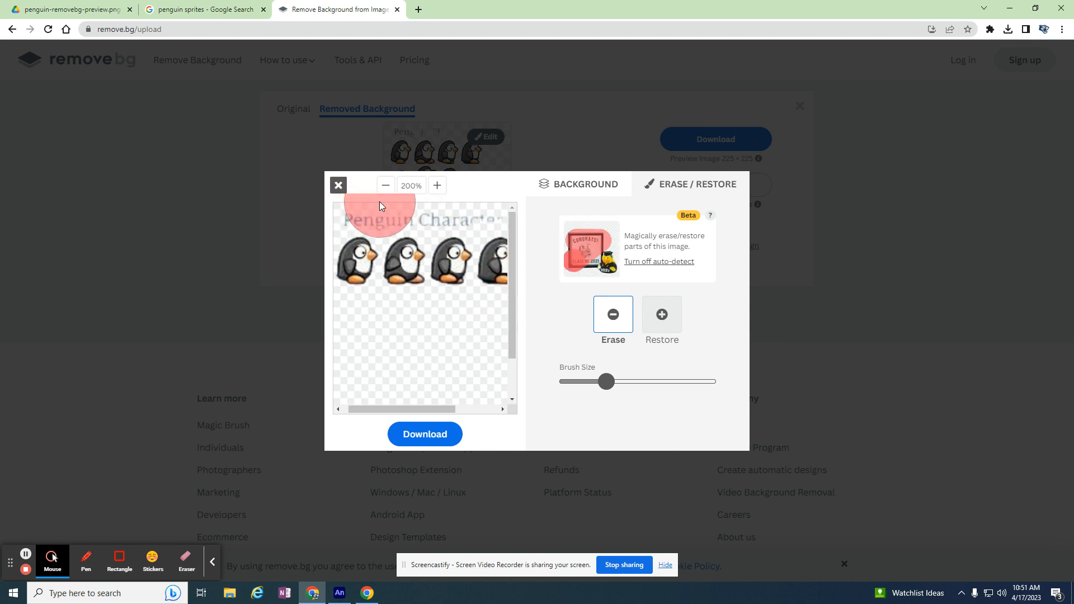
{"action": "left_click_drag", "start_coordinate": [606, 381], "coordinate": [580, 382]}
{"action": "mouse_move", "coordinate": [379, 216]}
{"action": "left_mouse_down"}
{"action": "mouse_move", "coordinate": [351, 217]}
{"action": "mouse_move", "coordinate": [501, 214]}
{"action": "left_mouse_up"}
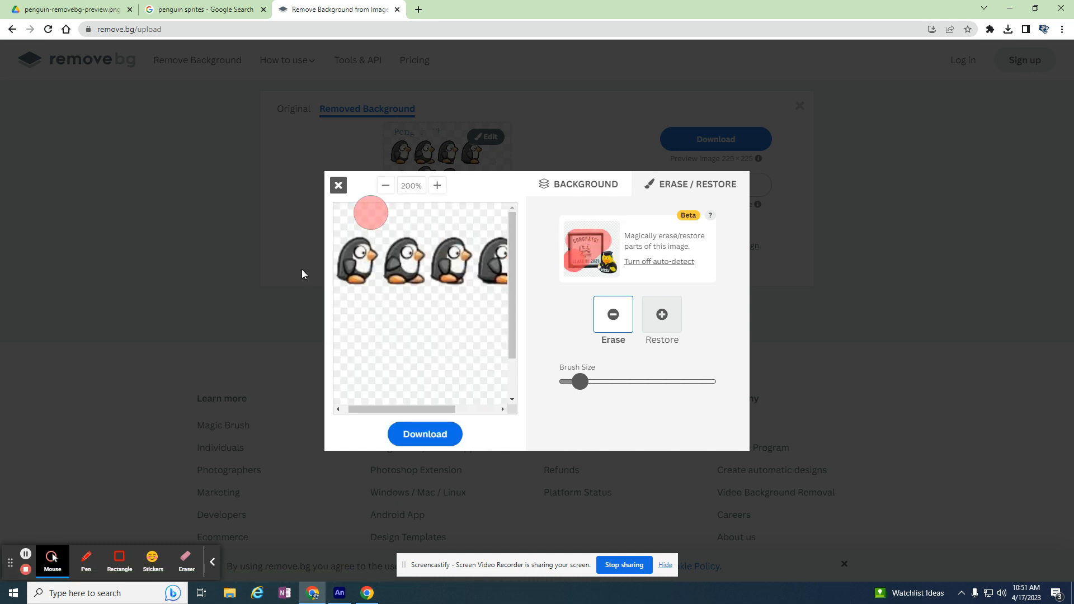
Download the image of the four-penguin row and return to the editor
{"action": "left_click", "coordinate": [429, 437]}
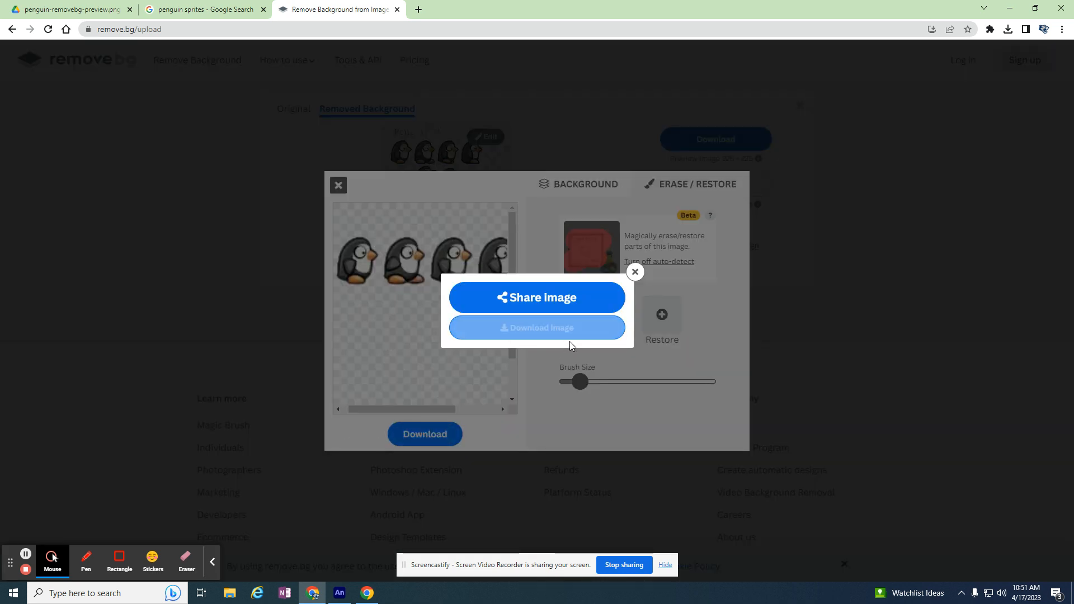
{"action": "left_click", "coordinate": [521, 337]}
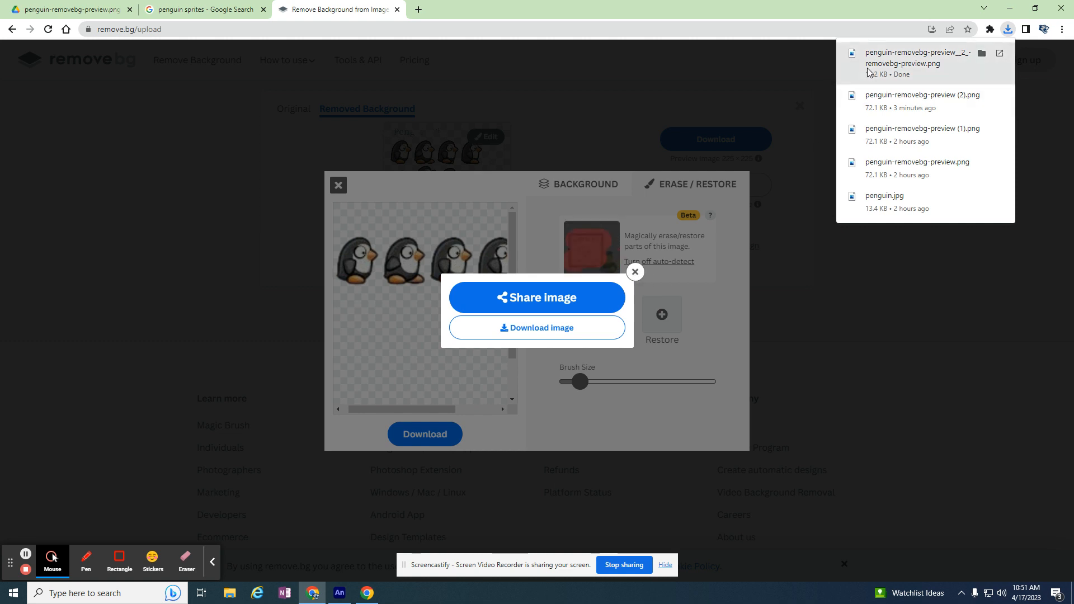
{"action": "left_click", "coordinate": [635, 272]}
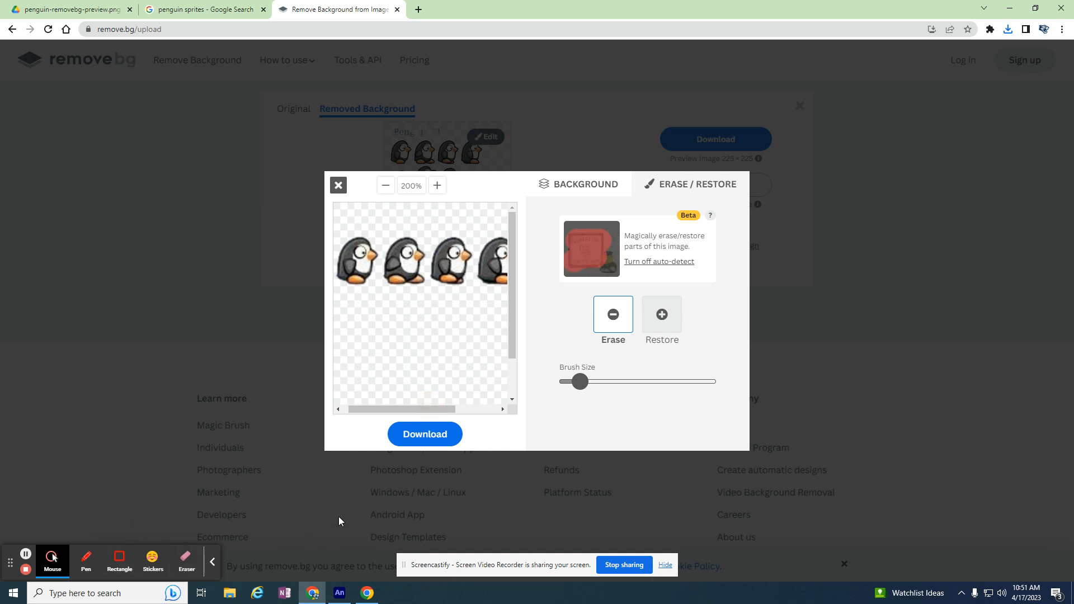
Erase the second, third and fourth penguins in the row, keeping only the first one
{"action": "left_click_drag", "start_coordinate": [440, 407], "coordinate": [437, 411]}
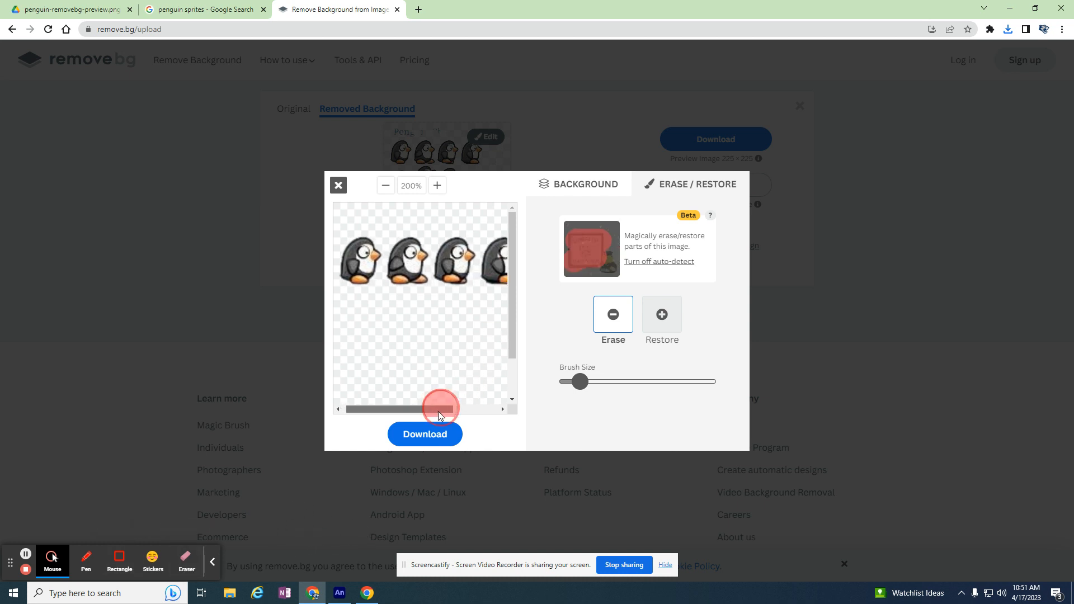
{"action": "left_click", "coordinate": [383, 190]}
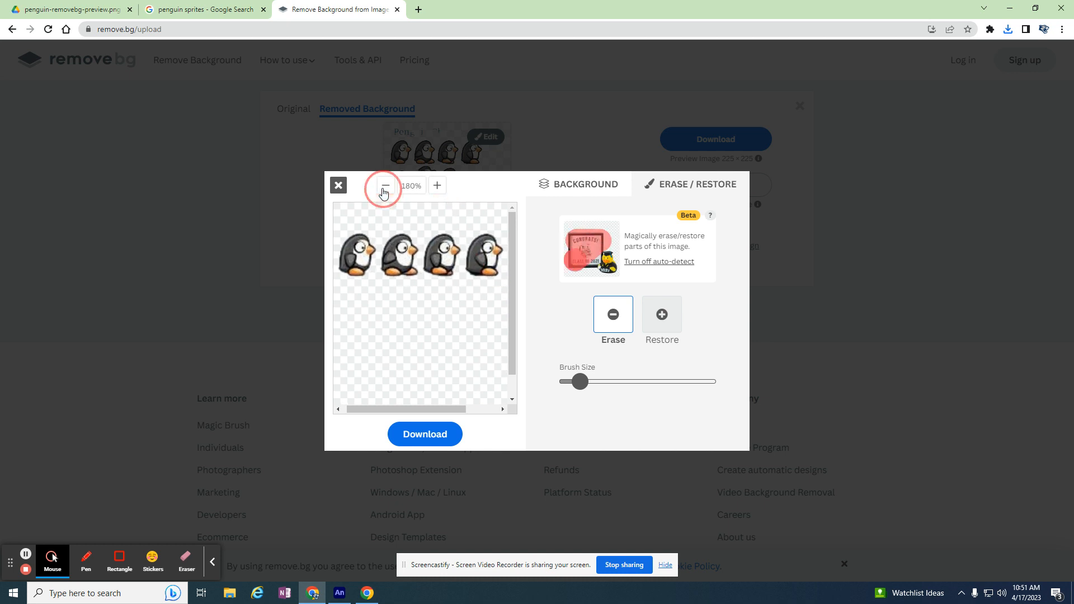
{"action": "left_click", "coordinate": [383, 191]}
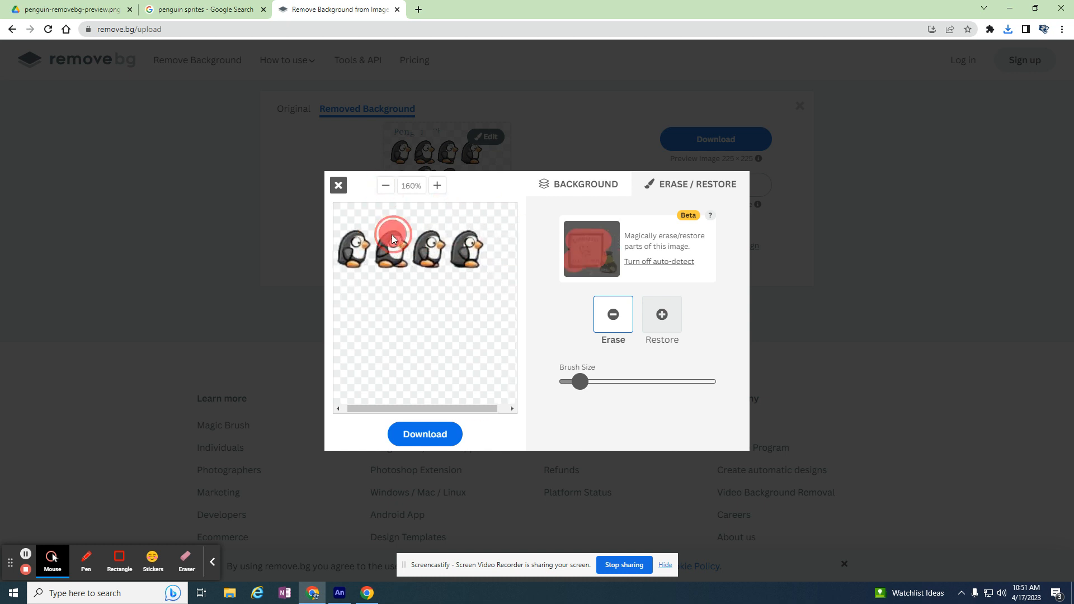
{"action": "mouse_move", "coordinate": [422, 244]}
{"action": "left_mouse_down"}
{"action": "mouse_move", "coordinate": [456, 234]}
{"action": "mouse_move", "coordinate": [468, 239]}
{"action": "mouse_move", "coordinate": [468, 261]}
{"action": "mouse_move", "coordinate": [485, 258]}
{"action": "mouse_move", "coordinate": [404, 267]}
{"action": "left_mouse_up"}
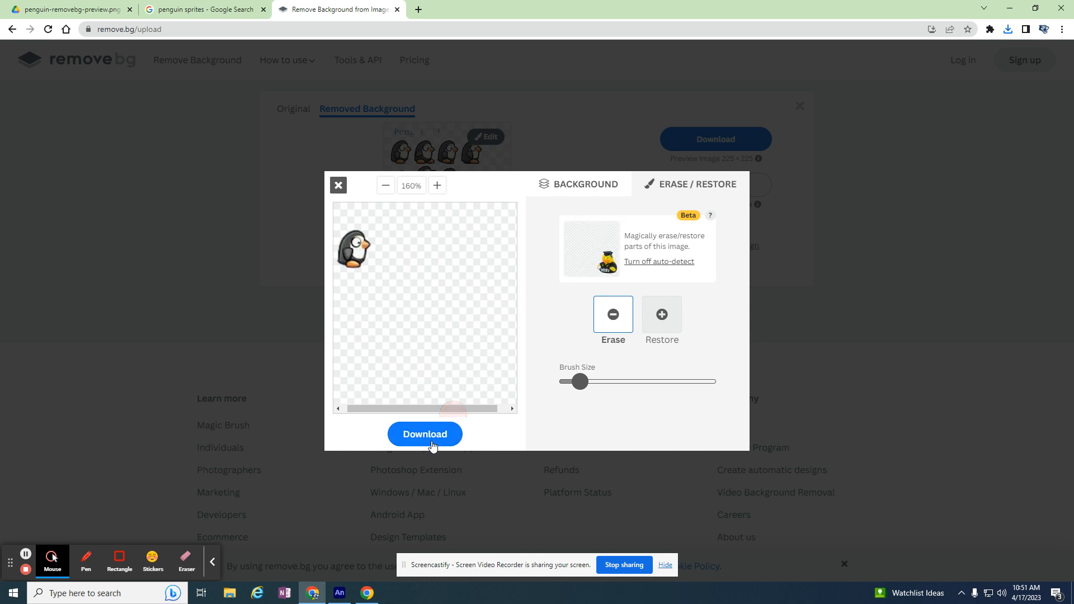
Download the single-penguin image and close the download dialog
{"action": "left_click", "coordinate": [430, 435]}
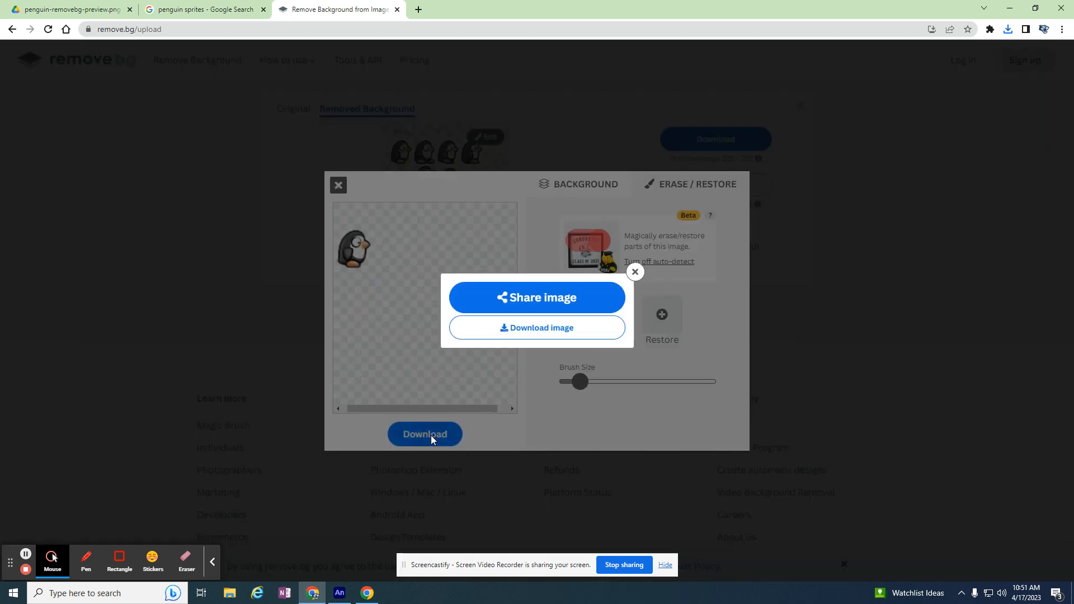
{"action": "left_click", "coordinate": [523, 336]}
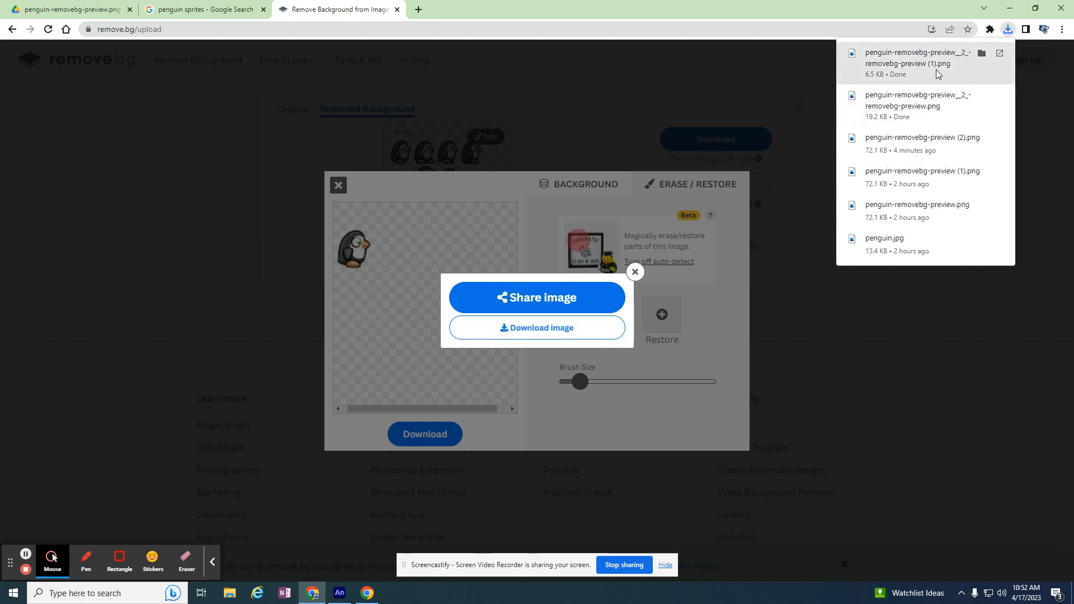
{"action": "left_click", "coordinate": [634, 272]}
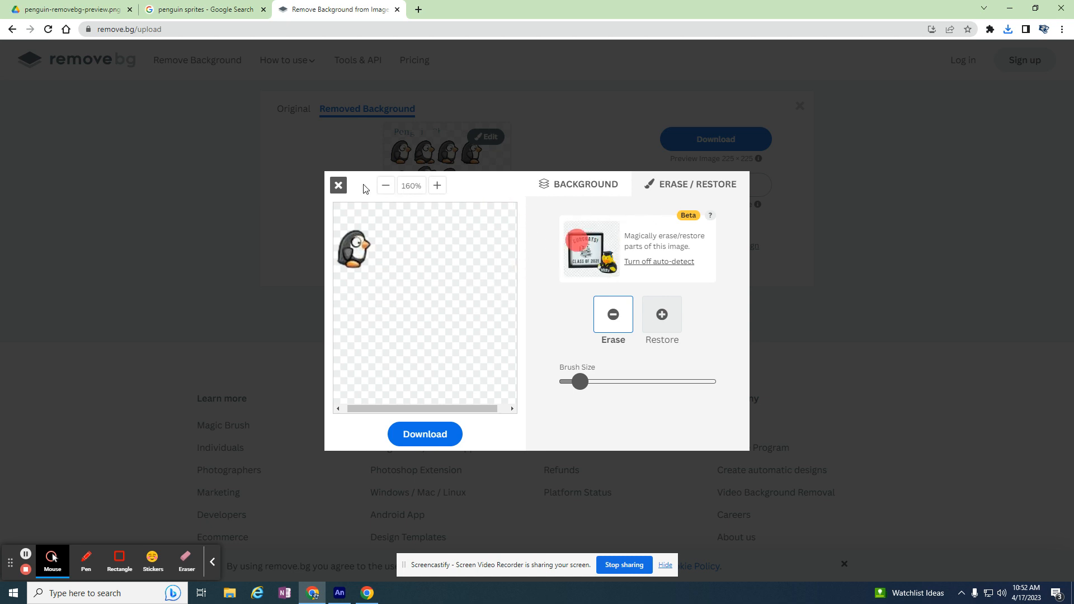
Close the editor and try to upload the four-penguin row image penguin-removebg-preview__2_-removebg-preview from Downloads
{"action": "left_click", "coordinate": [338, 185]}
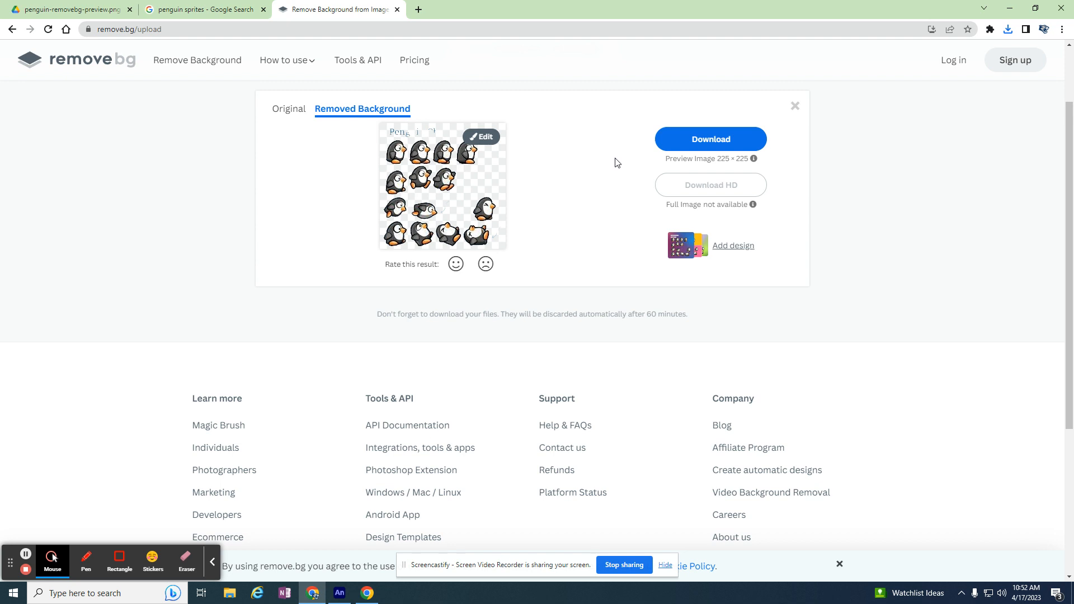
{"action": "scroll", "coordinate": [615, 163], "scroll_direction": "up", "scroll_amount": 2}
{"action": "left_click", "coordinate": [538, 119]}
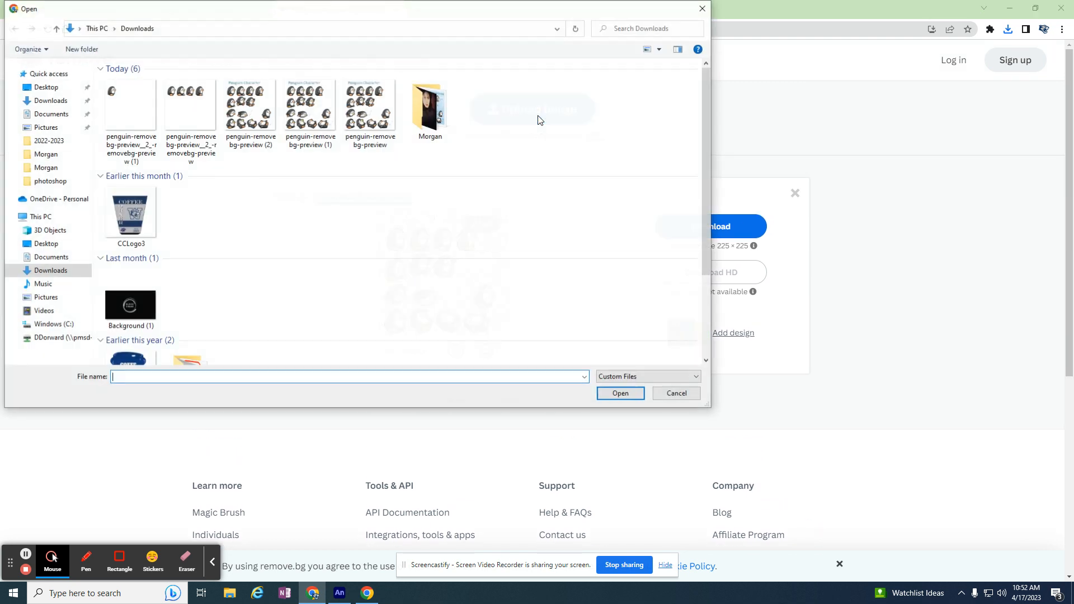
{"action": "left_click", "coordinate": [174, 122]}
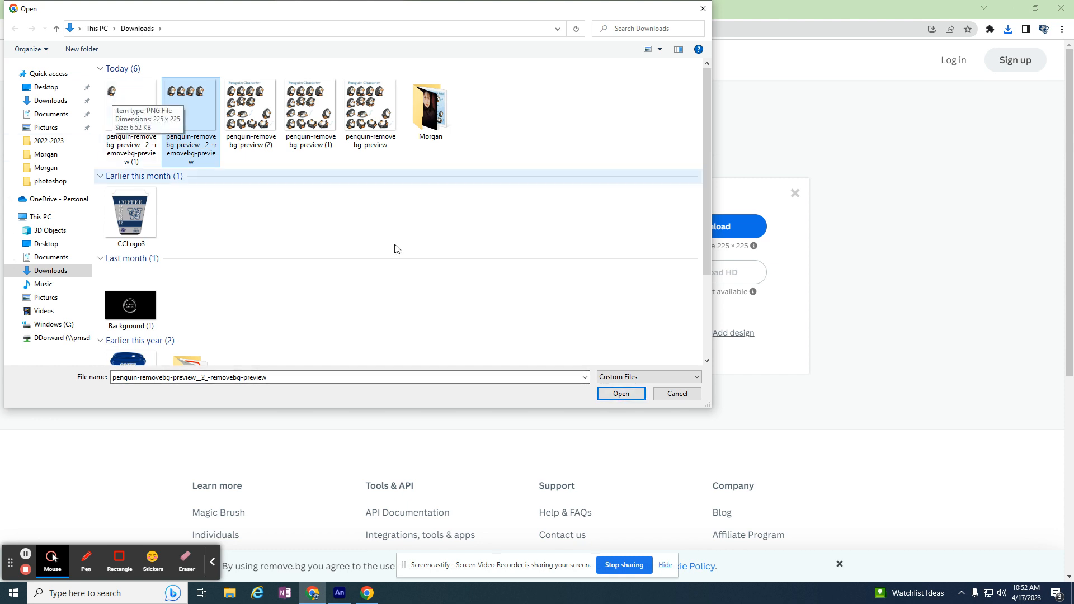
{"action": "left_click", "coordinate": [620, 393]}
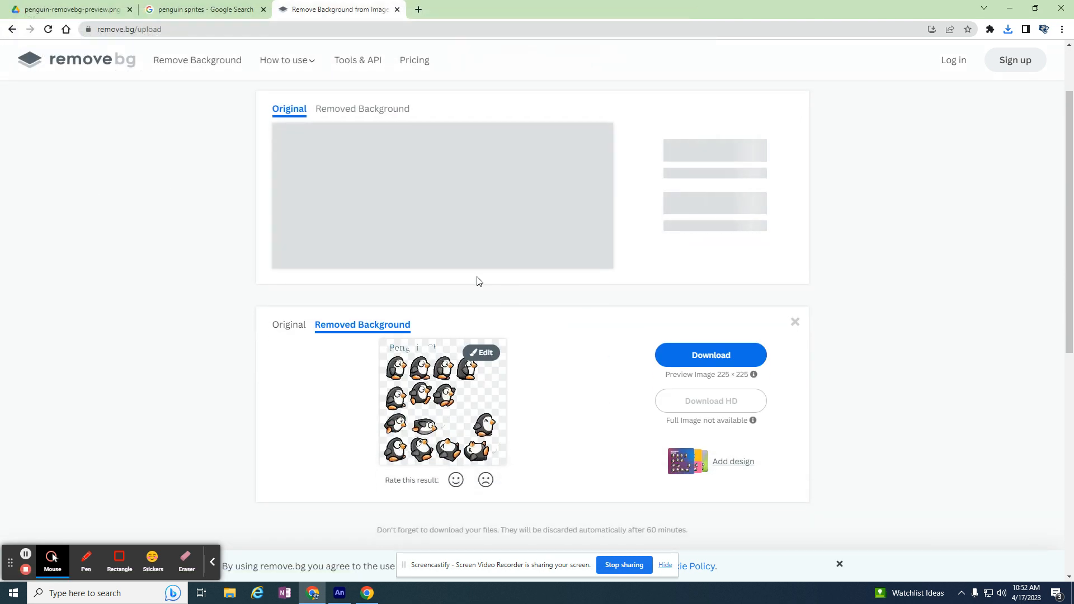
Start the human verification, dismiss its image challenge and return to the remove.bg home page
{"action": "left_click", "coordinate": [374, 195]}
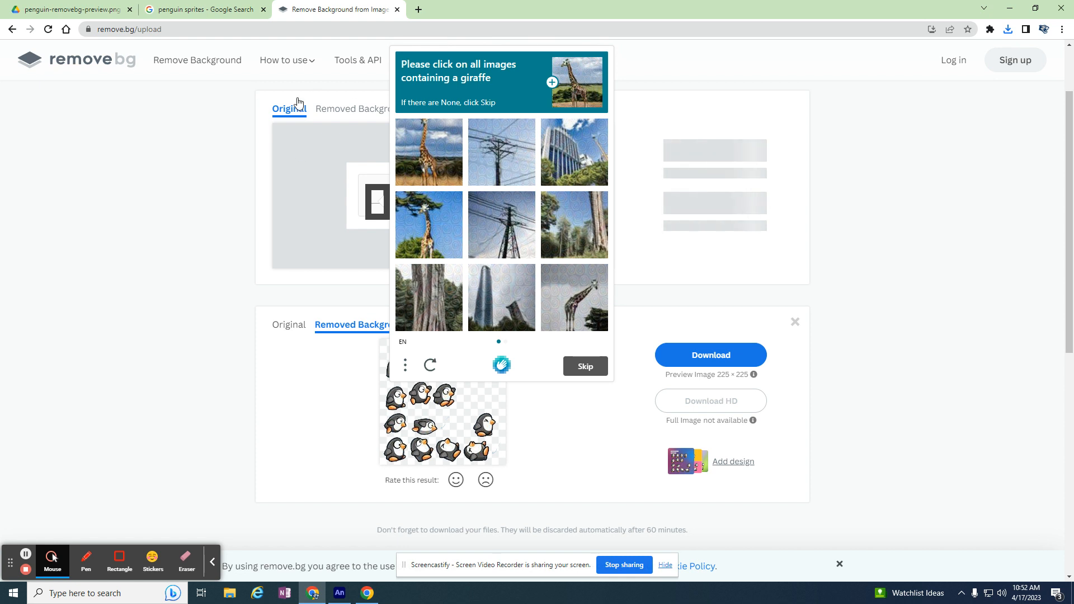
{"action": "left_click", "coordinate": [81, 67]}
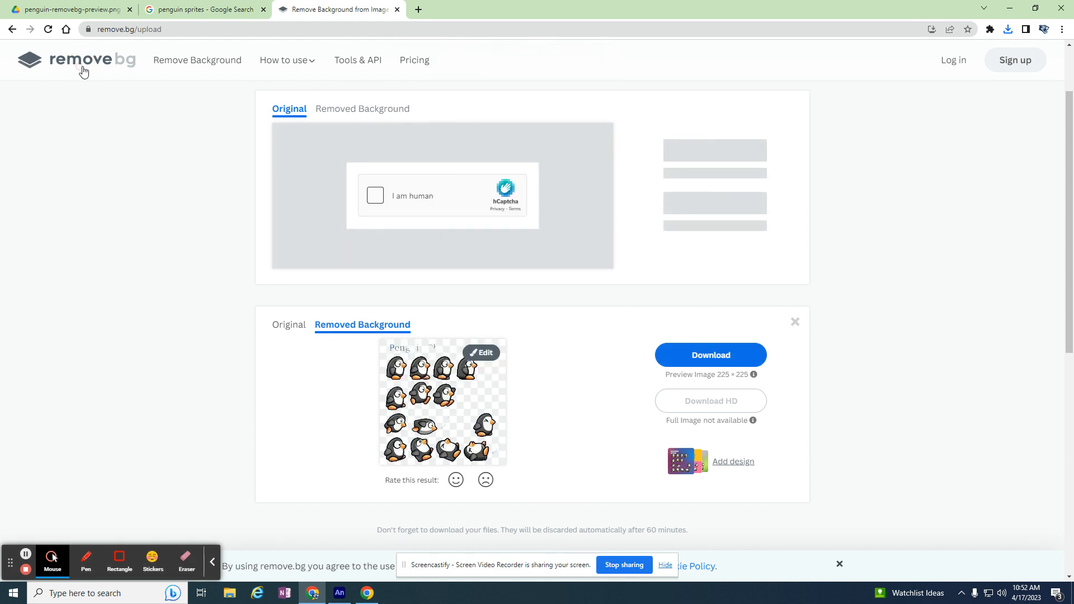
{"action": "left_click", "coordinate": [116, 60]}
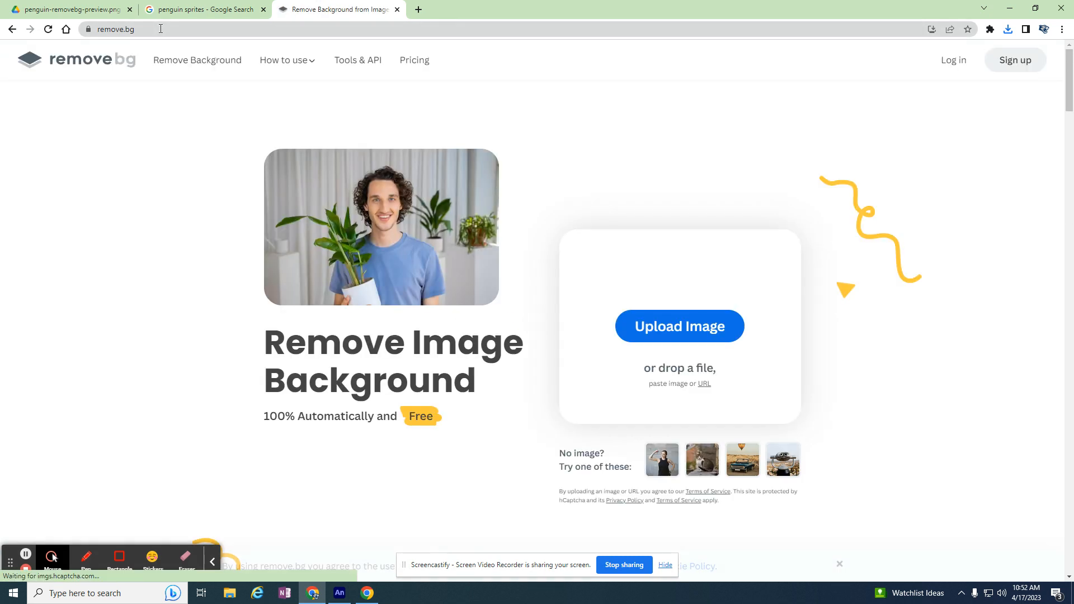
Upload the four-penguin row image penguin-removebg-preview__2_-removebg-preview and complete the image-selection human verification
{"action": "left_click", "coordinate": [190, 109]}
{"action": "left_click", "coordinate": [610, 398]}
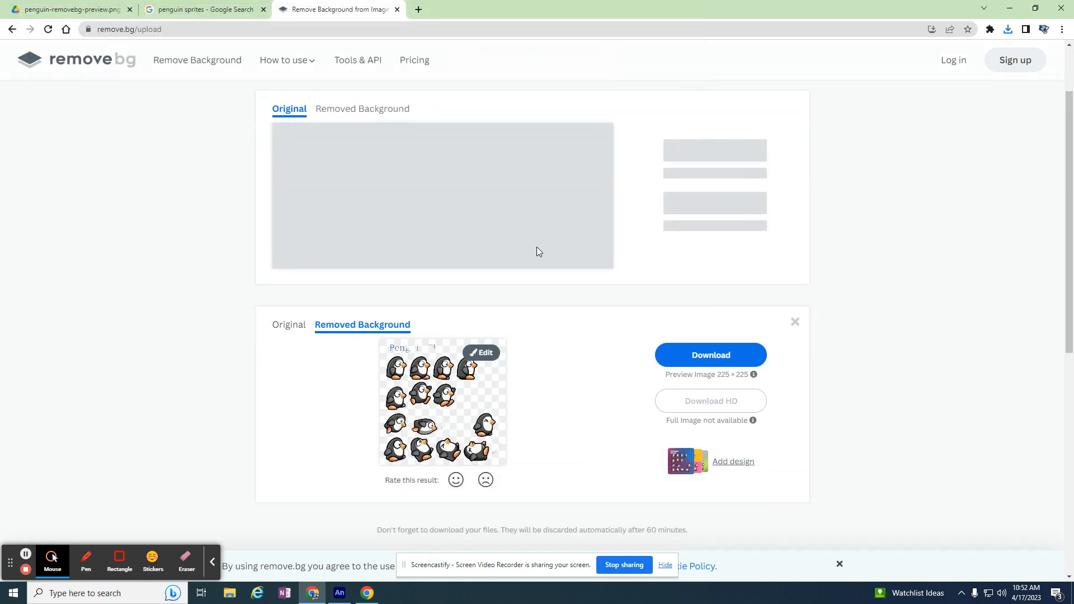
{"action": "left_click", "coordinate": [377, 191]}
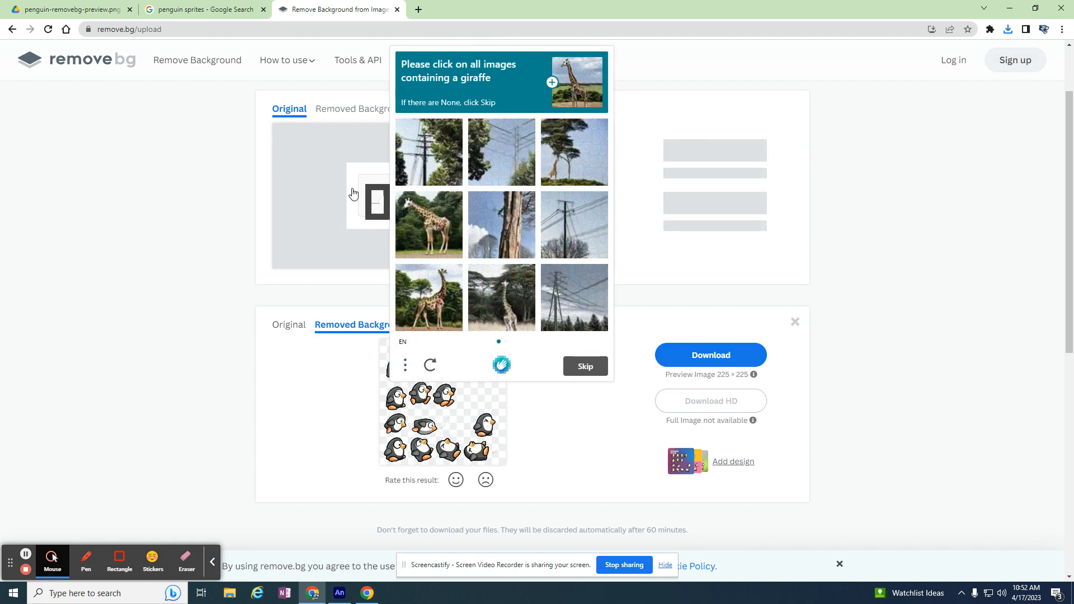
{"action": "left_click", "coordinate": [429, 227]}
{"action": "left_click", "coordinate": [429, 296]}
{"action": "left_click", "coordinate": [502, 296]}
{"action": "left_click", "coordinate": [585, 365]}
{"action": "left_click", "coordinate": [429, 224]}
{"action": "left_click", "coordinate": [429, 296]}
{"action": "left_click", "coordinate": [502, 224]}
{"action": "left_click", "coordinate": [574, 297]}
{"action": "left_click", "coordinate": [583, 364]}
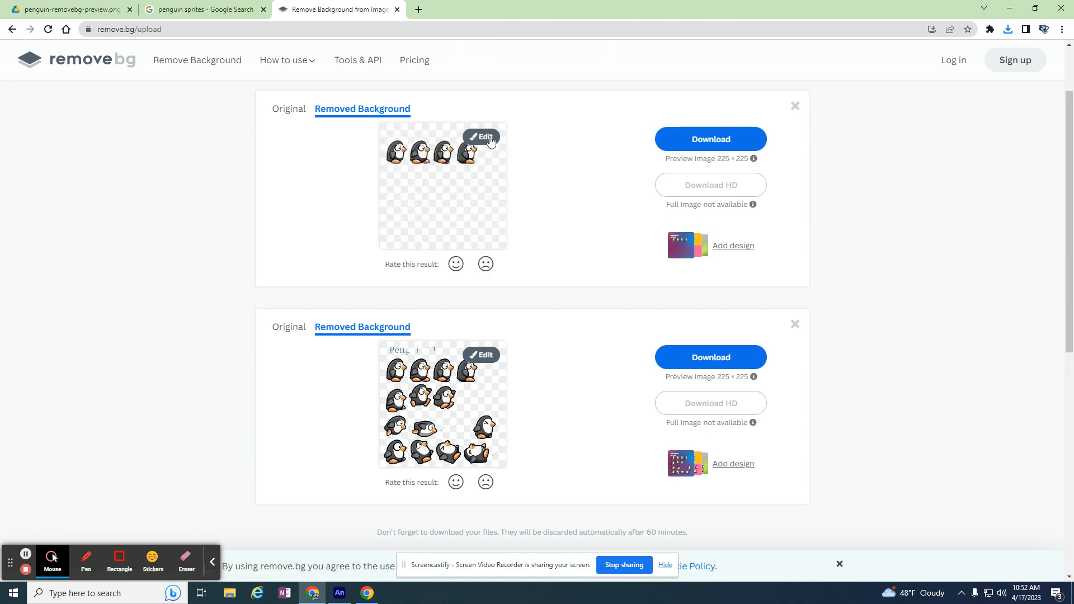
Erase the third and fourth penguins of the newly uploaded row, and the first one with a reduced brush size, keeping only the second
{"action": "left_click", "coordinate": [479, 137]}
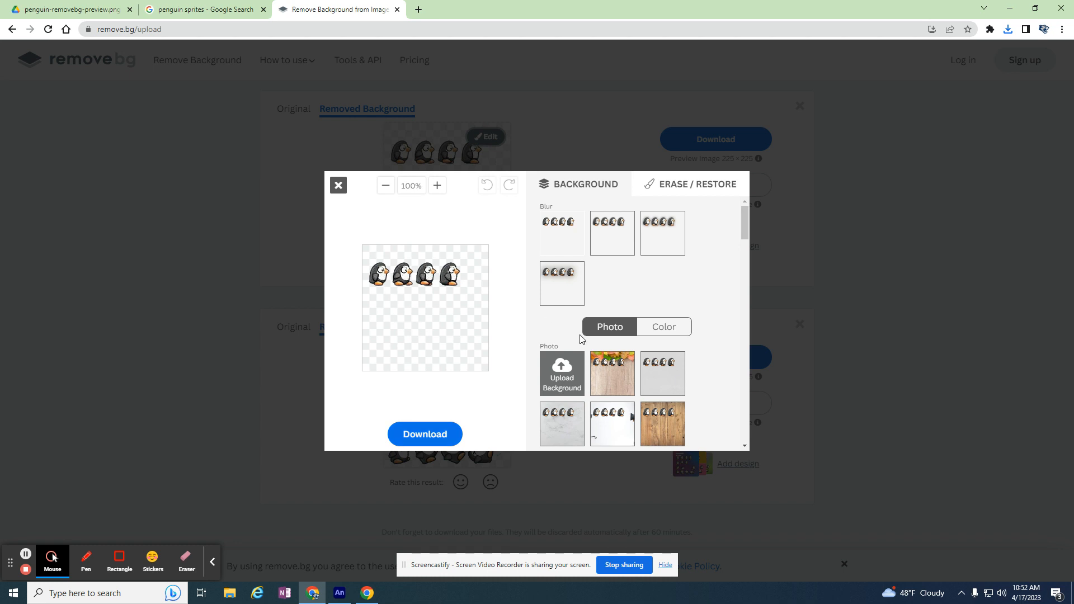
{"action": "left_click", "coordinate": [678, 190]}
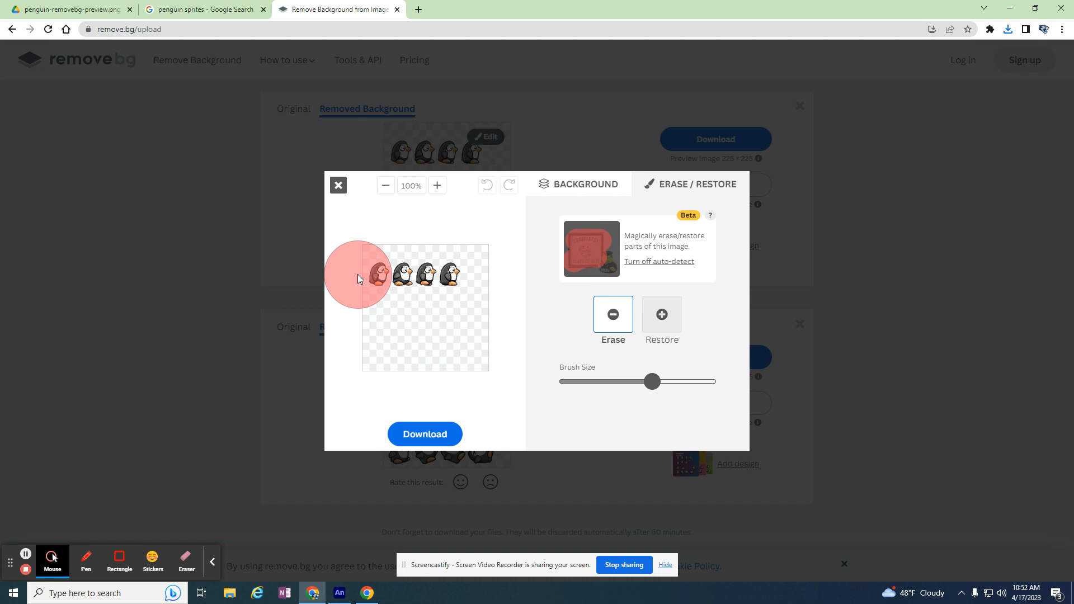
{"action": "left_click_drag", "start_coordinate": [445, 272], "coordinate": [464, 274]}
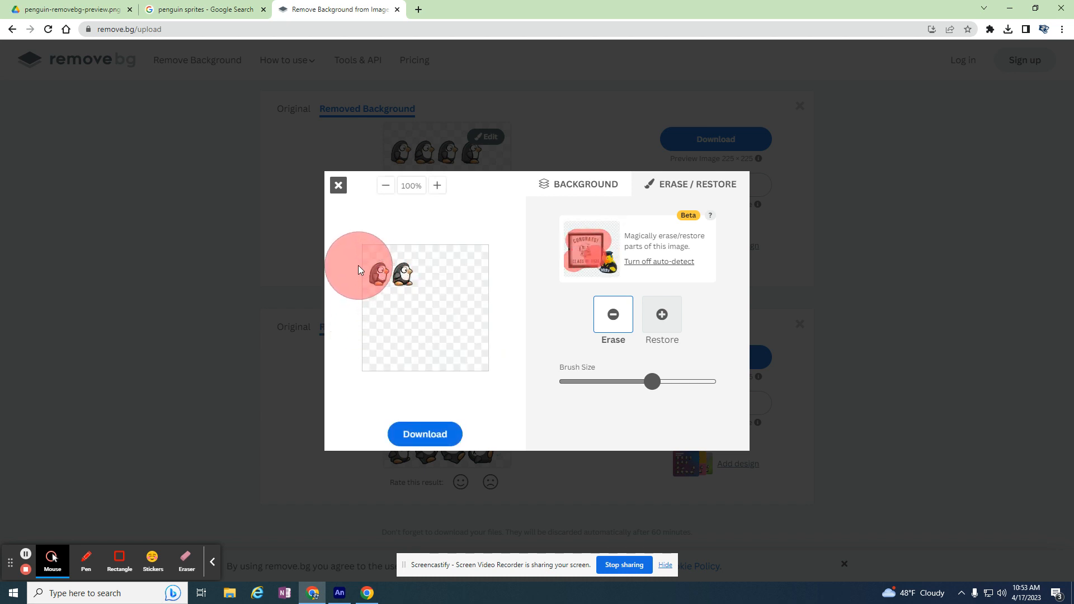
{"action": "left_click_drag", "start_coordinate": [651, 381], "coordinate": [590, 383]}
{"action": "left_click", "coordinate": [380, 277]}
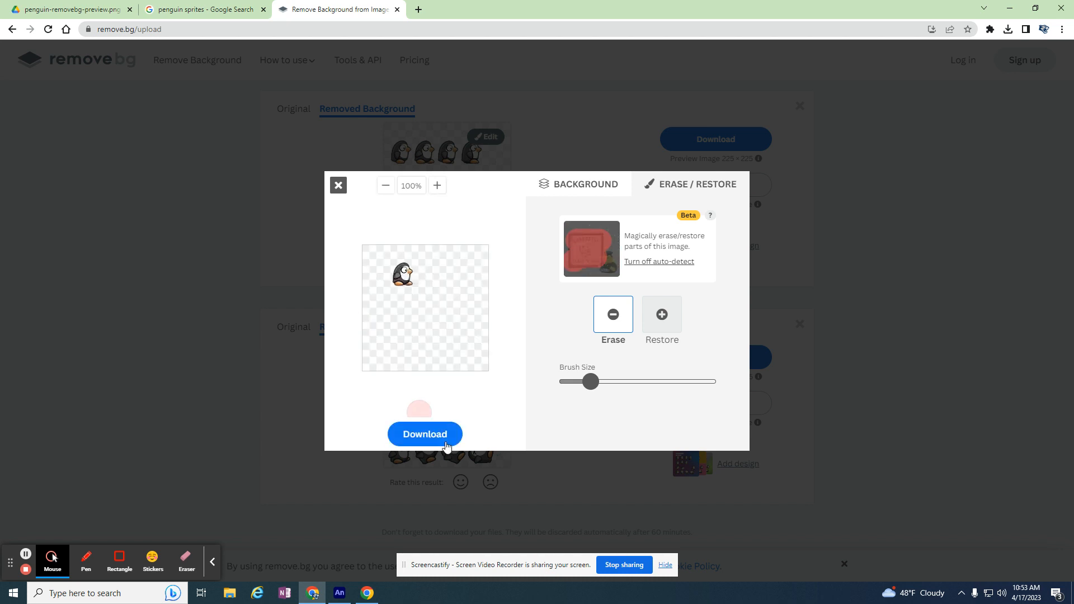
Download the image containing only the second penguin and close the download dialog
{"action": "left_click", "coordinate": [431, 434]}
{"action": "left_click", "coordinate": [539, 336]}
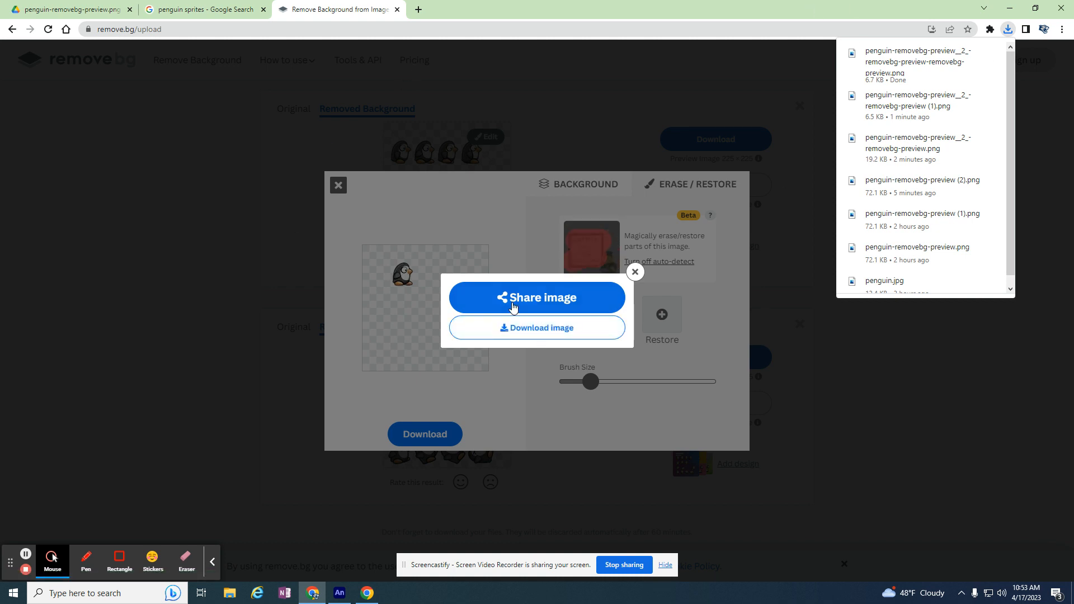
{"action": "left_click", "coordinate": [272, 277]}
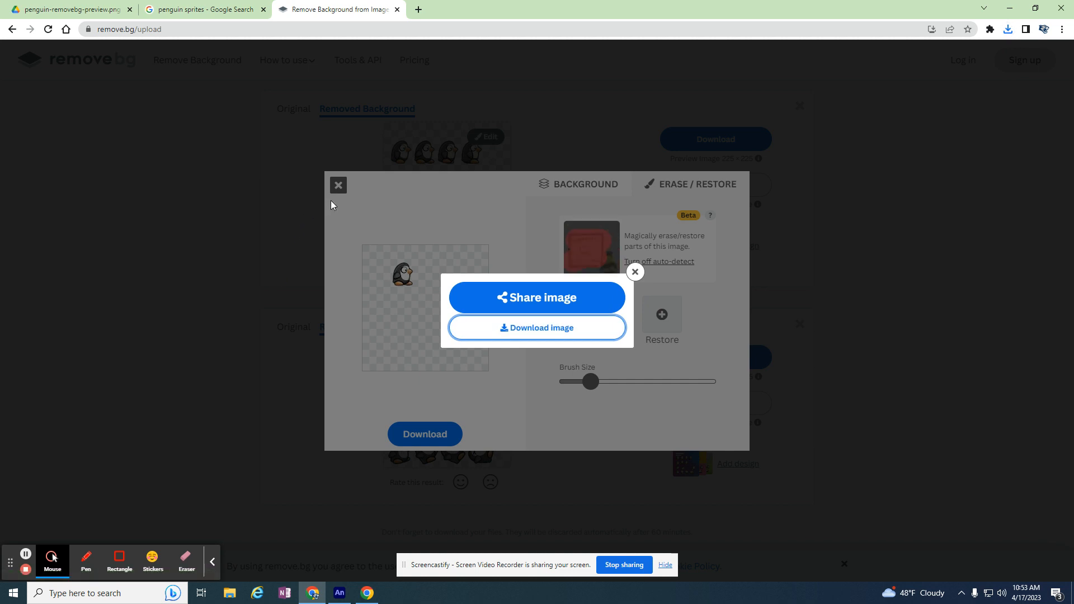
{"action": "left_click", "coordinate": [542, 332]}
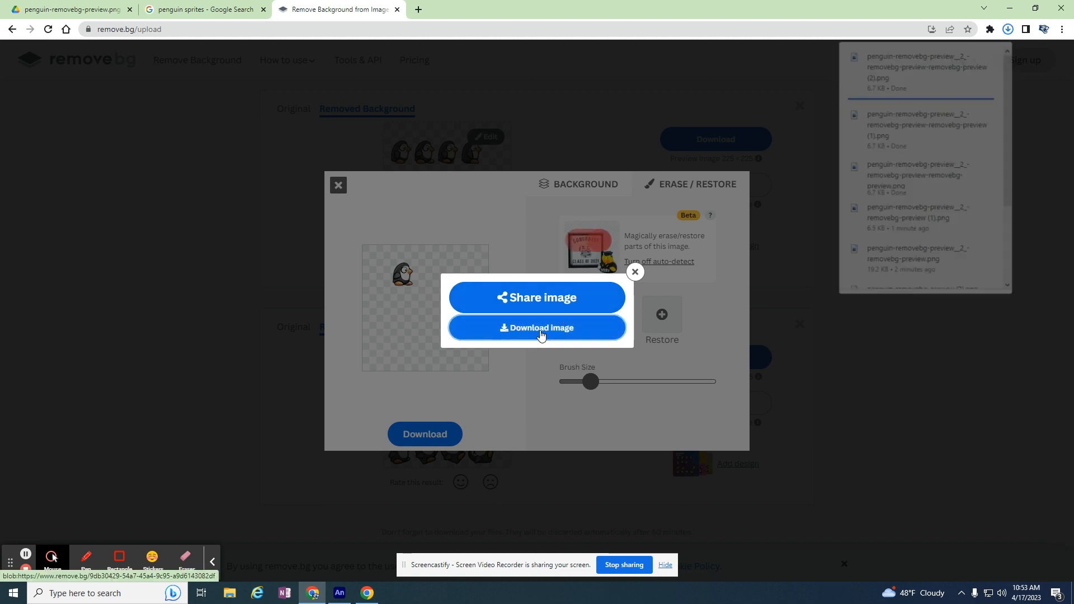
{"action": "left_click", "coordinate": [634, 272]}
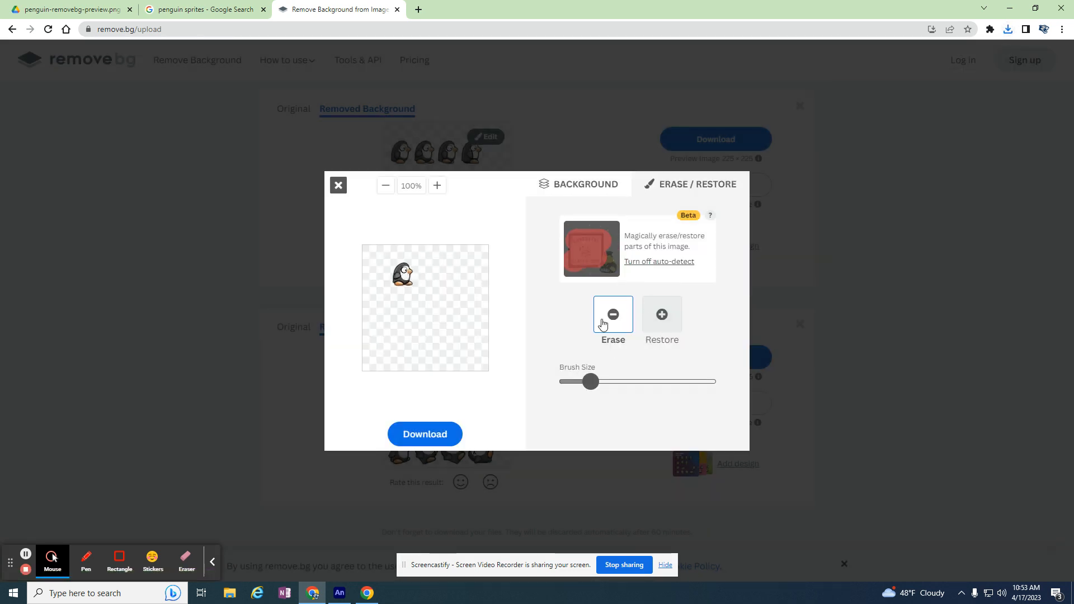
Try the restore mode for the erased penguins, and bring the full row back with the unblurred original background
{"action": "left_click", "coordinate": [667, 321]}
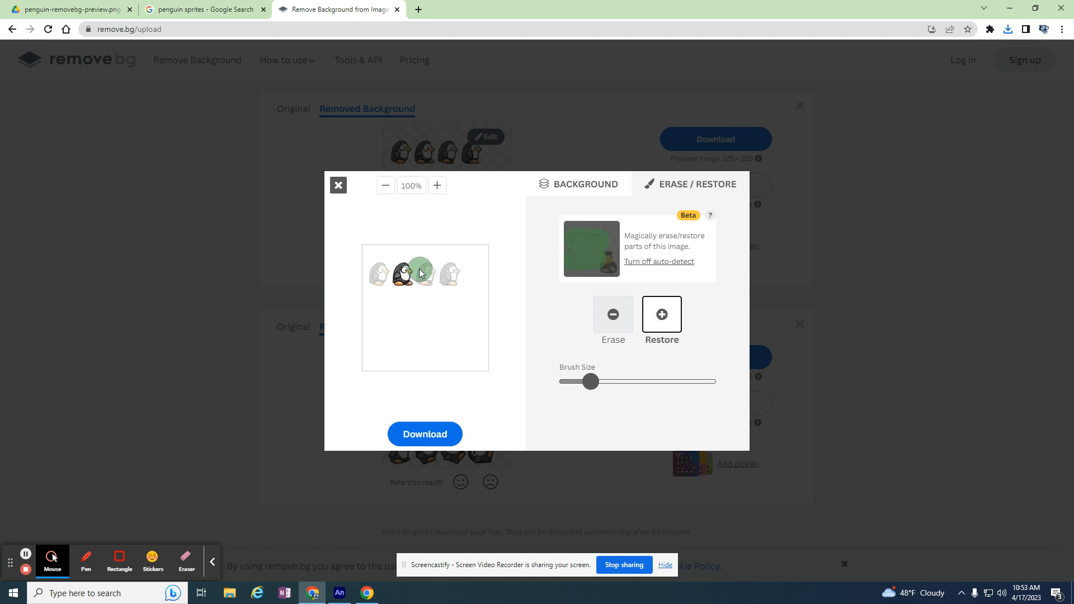
{"action": "left_click", "coordinate": [621, 325]}
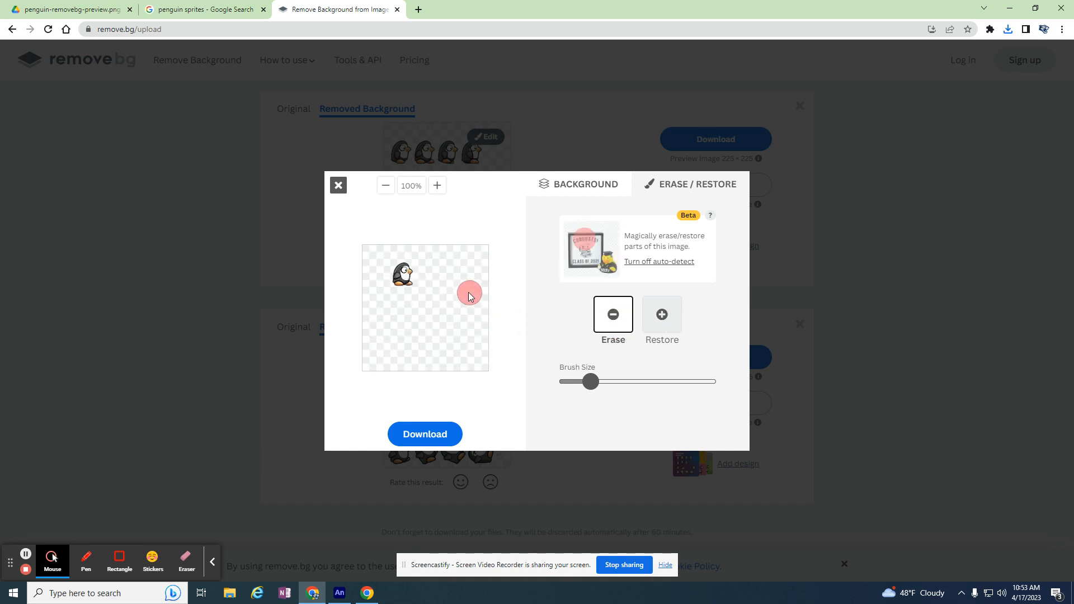
{"action": "left_click", "coordinate": [663, 315]}
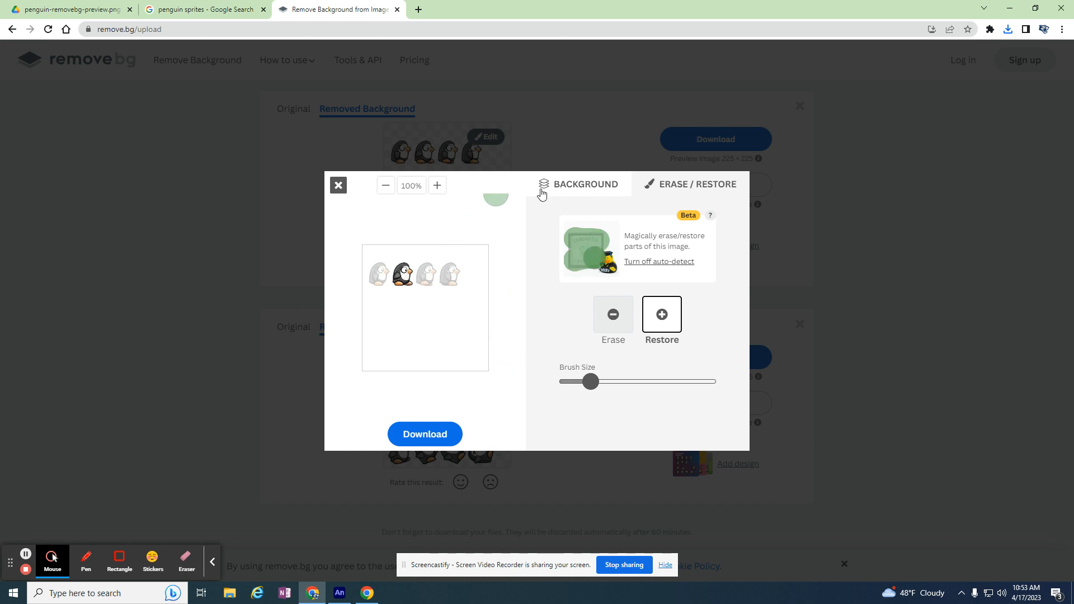
{"action": "left_click", "coordinate": [566, 191]}
{"action": "left_click", "coordinate": [572, 235]}
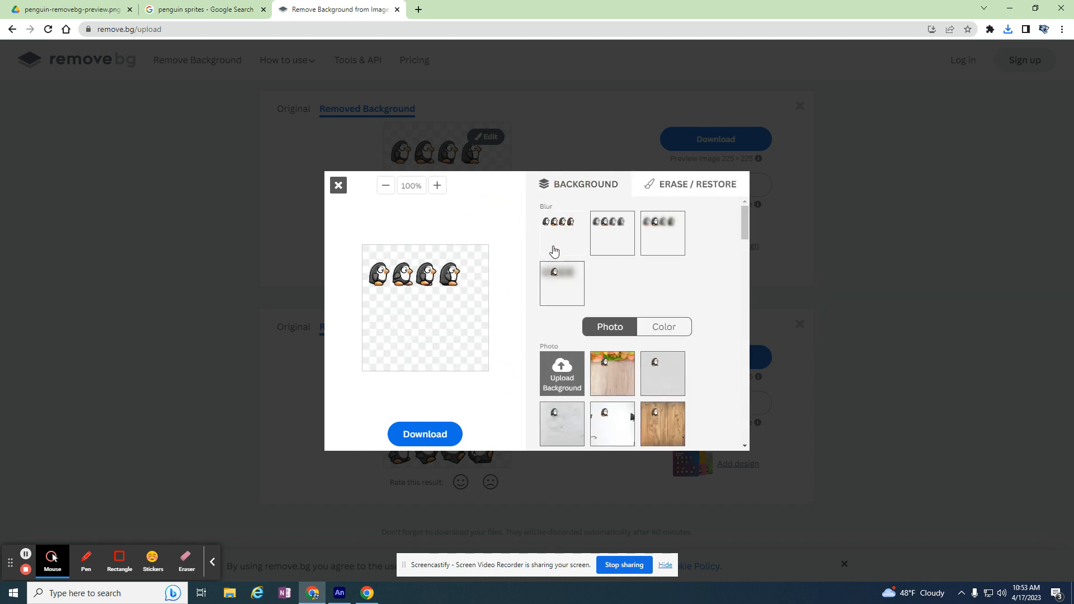
Try to erase penguins from the brought-back row with different small brush sizes, and close the editor
{"action": "left_click", "coordinate": [671, 190]}
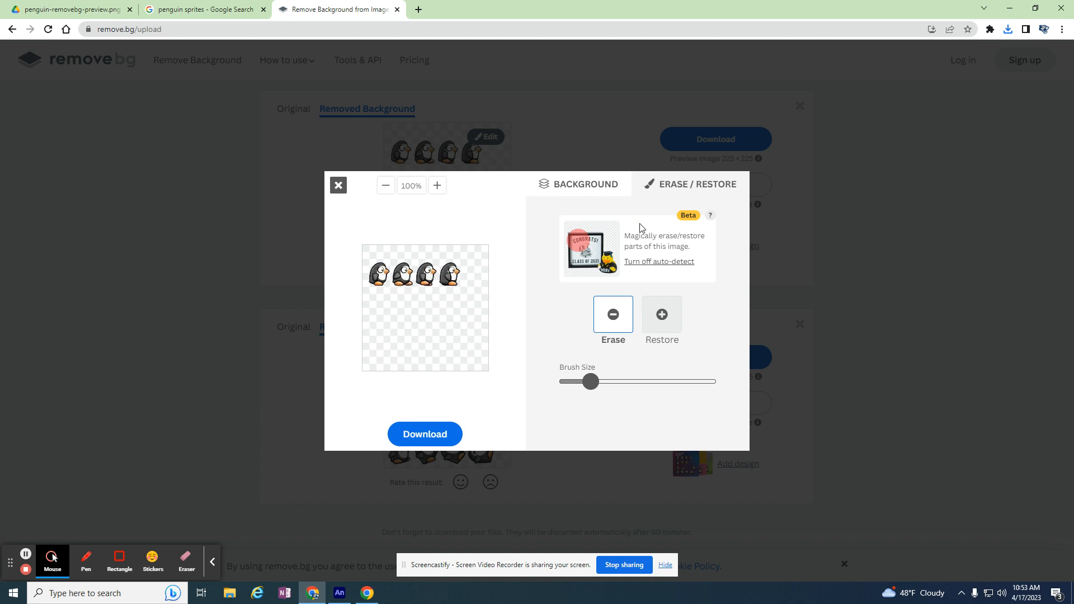
{"action": "left_click_drag", "start_coordinate": [589, 382], "coordinate": [603, 381]}
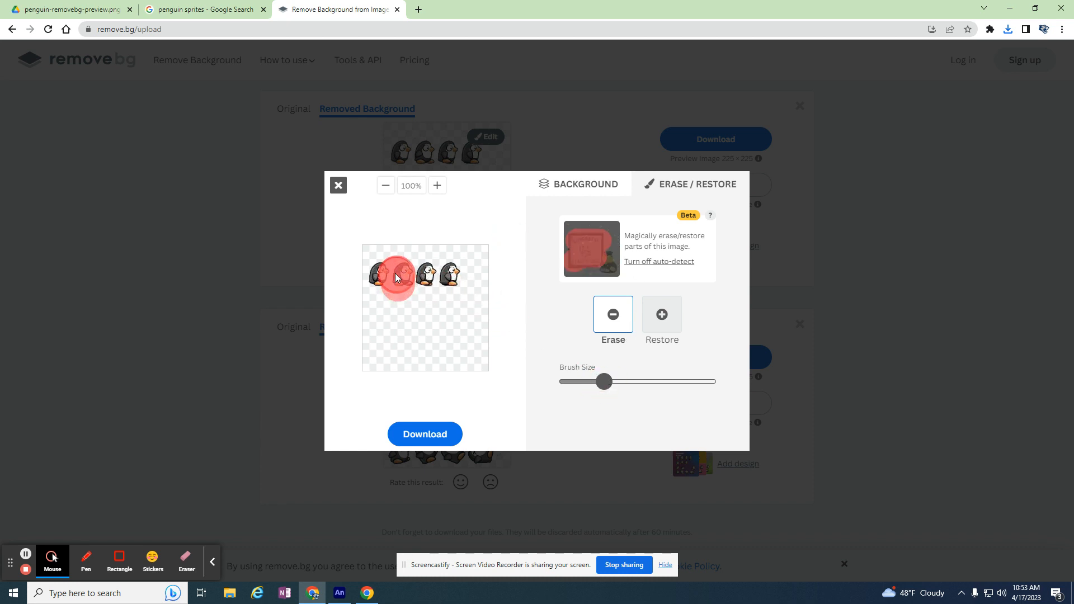
{"action": "left_click_drag", "start_coordinate": [385, 269], "coordinate": [382, 284]}
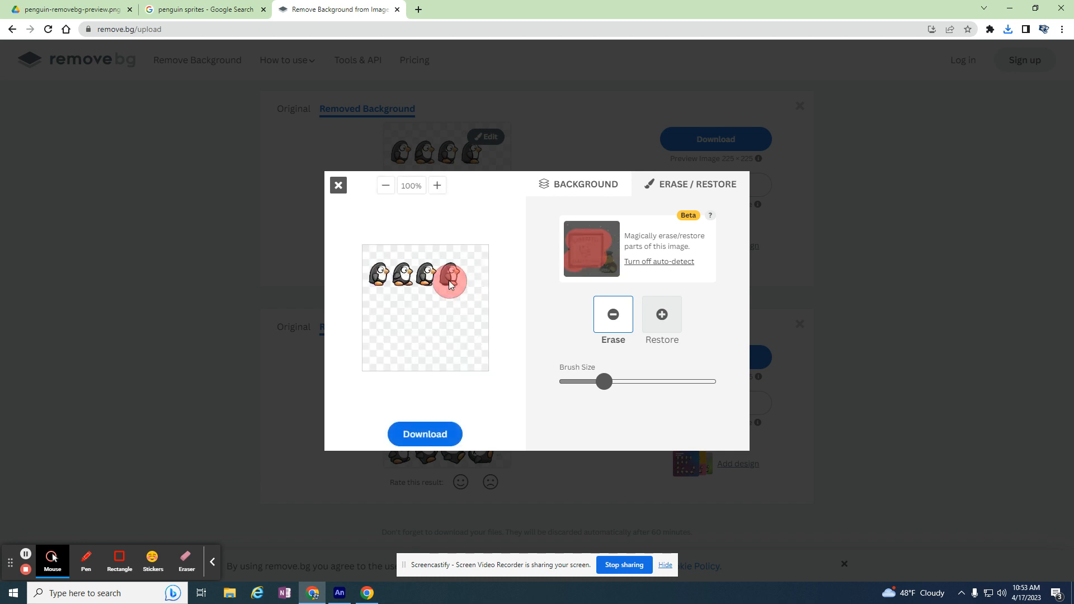
{"action": "left_click_drag", "start_coordinate": [603, 382], "coordinate": [583, 382]}
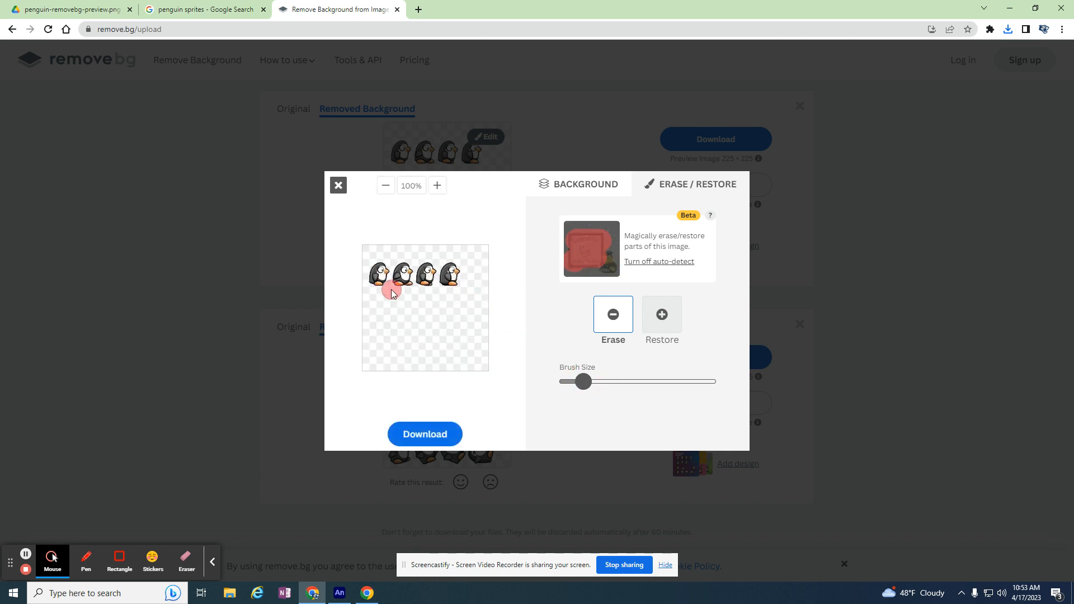
{"action": "mouse_move", "coordinate": [405, 292]}
{"action": "left_mouse_down"}
{"action": "mouse_move", "coordinate": [401, 265]}
{"action": "mouse_move", "coordinate": [398, 288]}
{"action": "mouse_move", "coordinate": [374, 277]}
{"action": "left_mouse_up"}
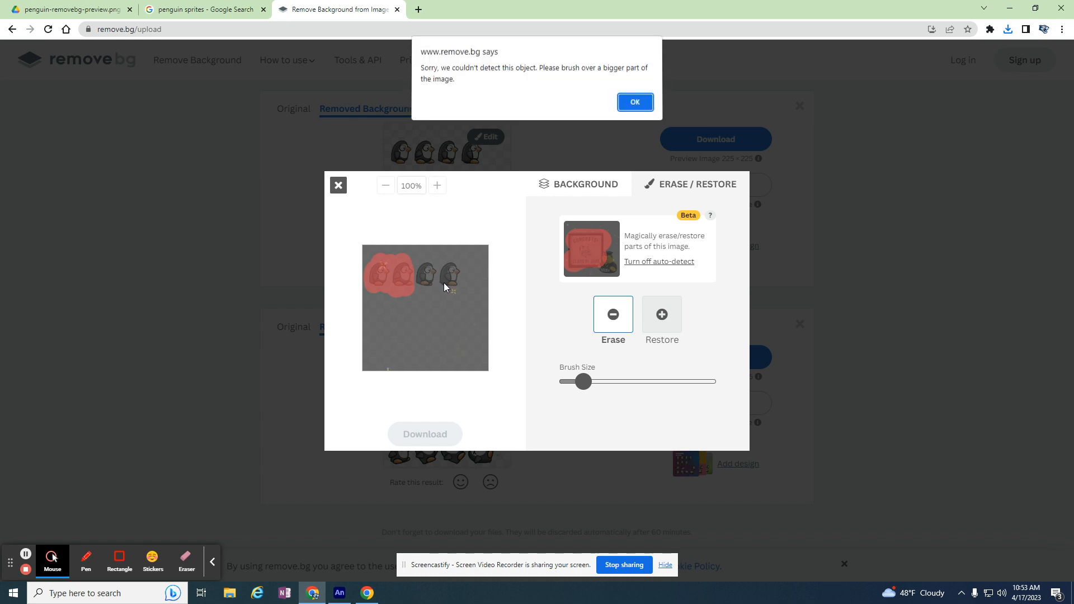
{"action": "left_click", "coordinate": [638, 103]}
{"action": "left_click_drag", "start_coordinate": [452, 273], "coordinate": [450, 279]}
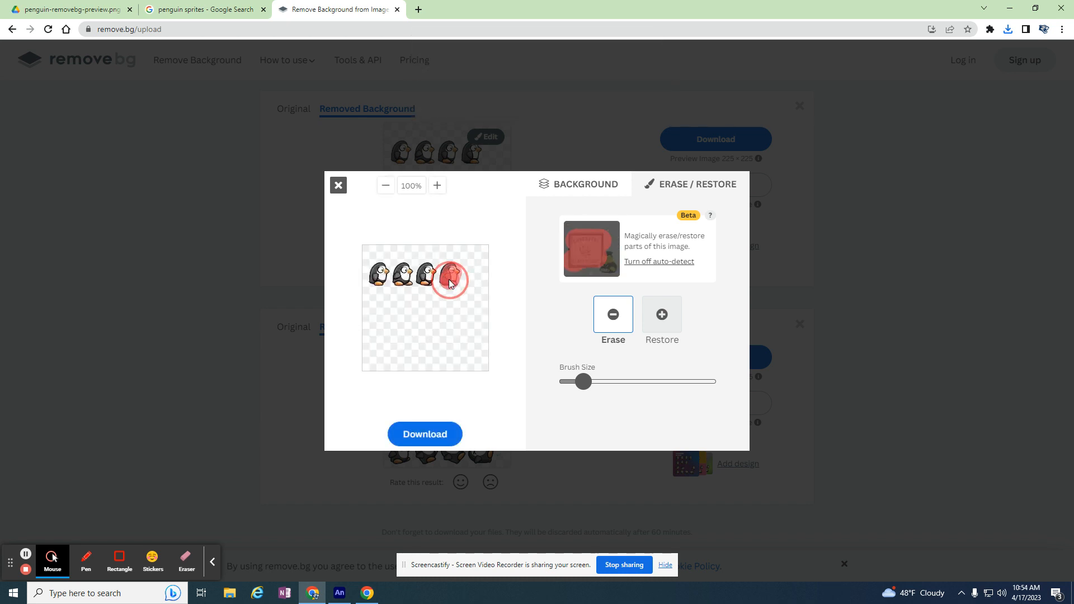
{"action": "left_click", "coordinate": [336, 188]}
{"action": "left_click", "coordinate": [582, 103]}
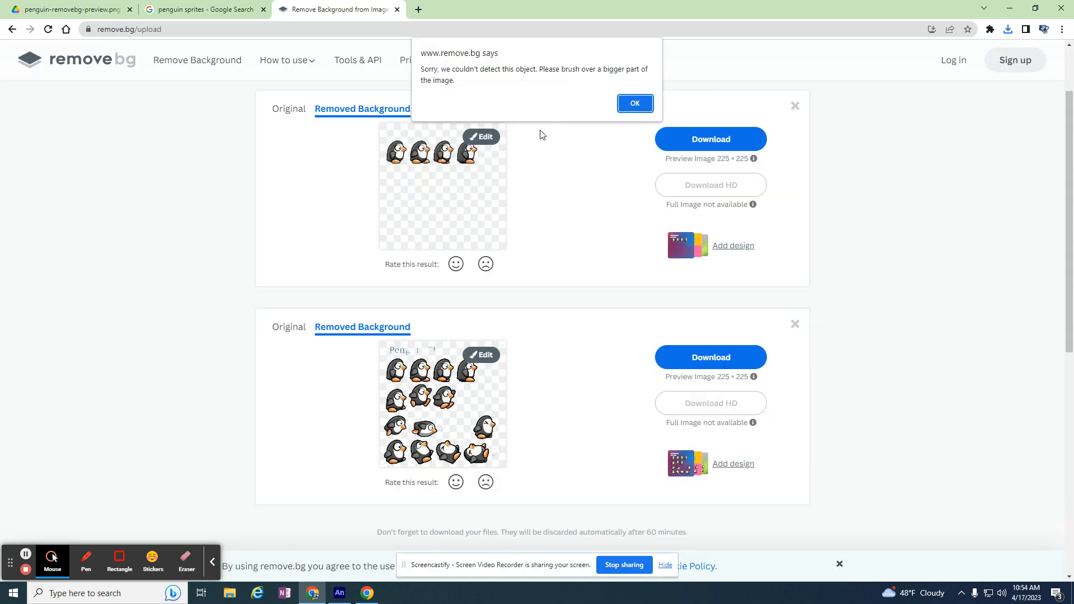
{"action": "left_click", "coordinate": [635, 104]}
Upload the four-penguin row image penguin-removebg-preview__2_-removebg-preview again as a fresh copy
{"action": "scroll", "coordinate": [383, 139], "scroll_direction": "up", "scroll_amount": 2}
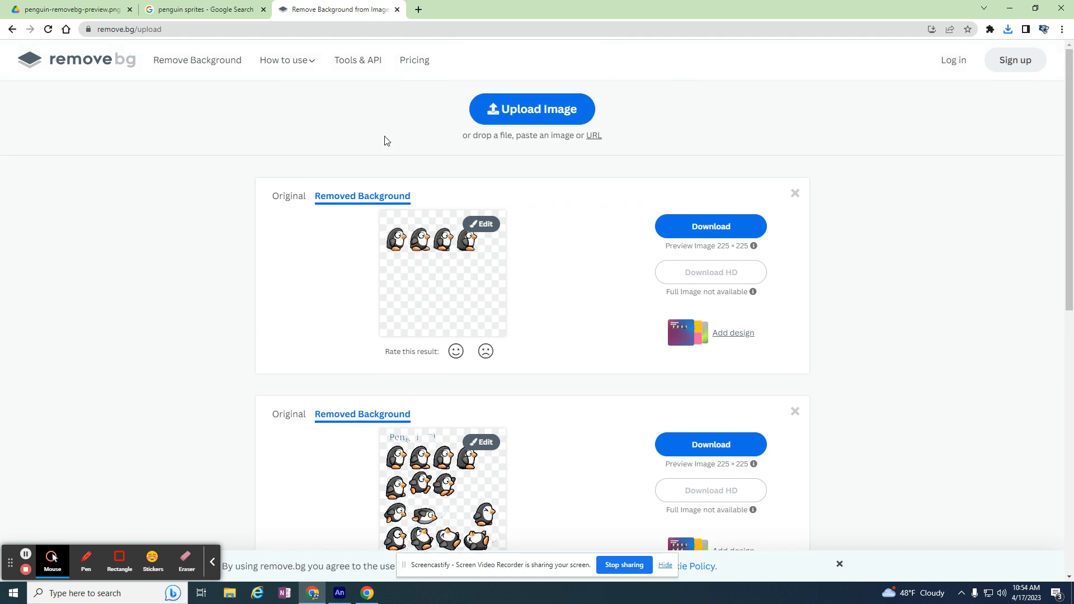
{"action": "left_click", "coordinate": [526, 108]}
{"action": "left_click", "coordinate": [367, 106]}
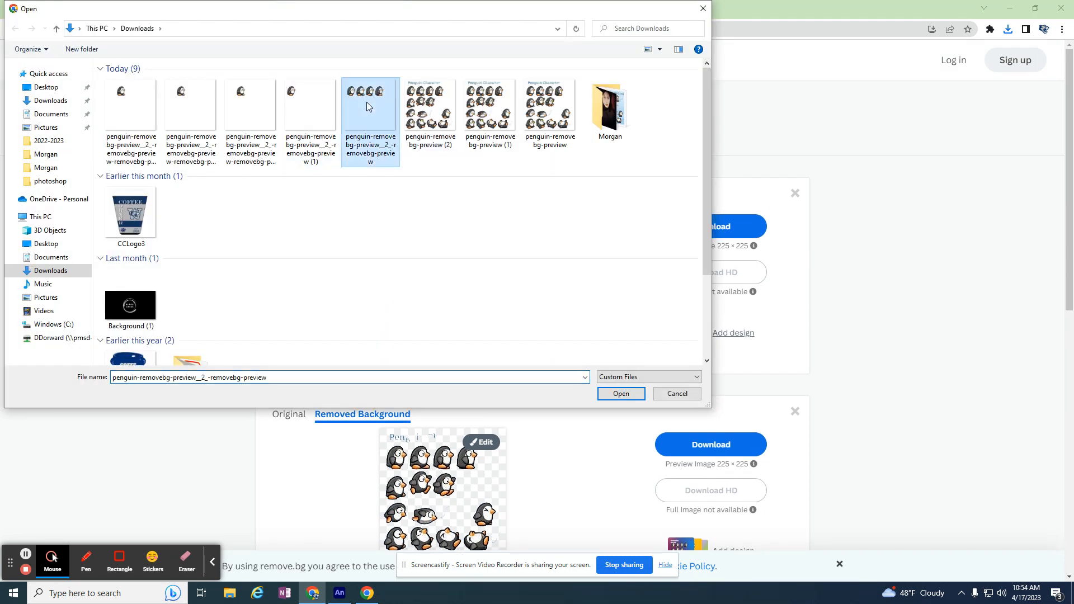
{"action": "left_click", "coordinate": [624, 393]}
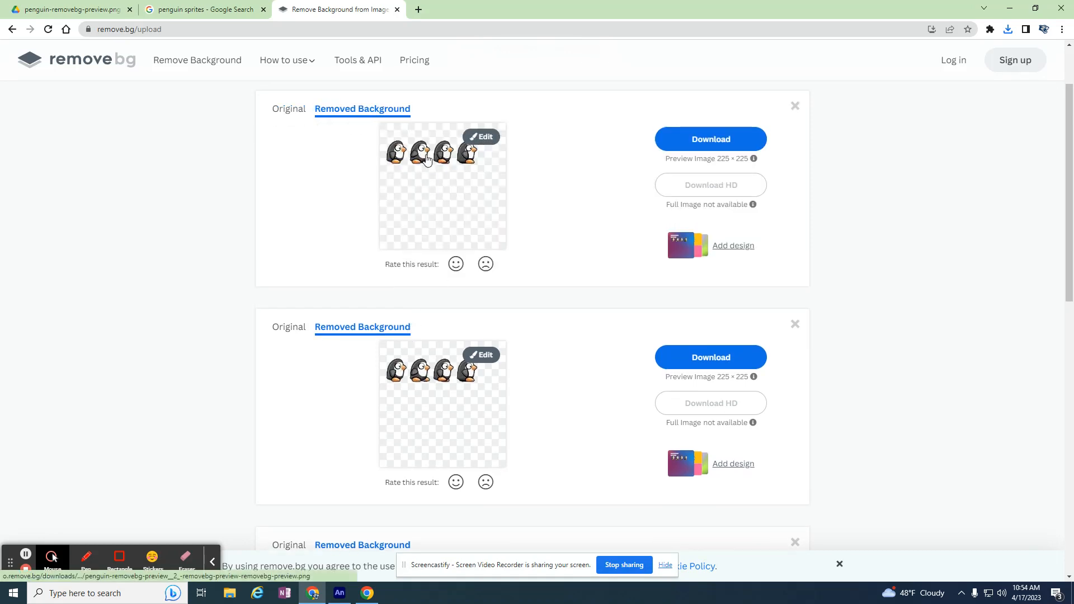
Erase the first, second and fourth penguins from the first copy of the row, reducing the brush size for the leftover bits
{"action": "left_click", "coordinate": [483, 138]}
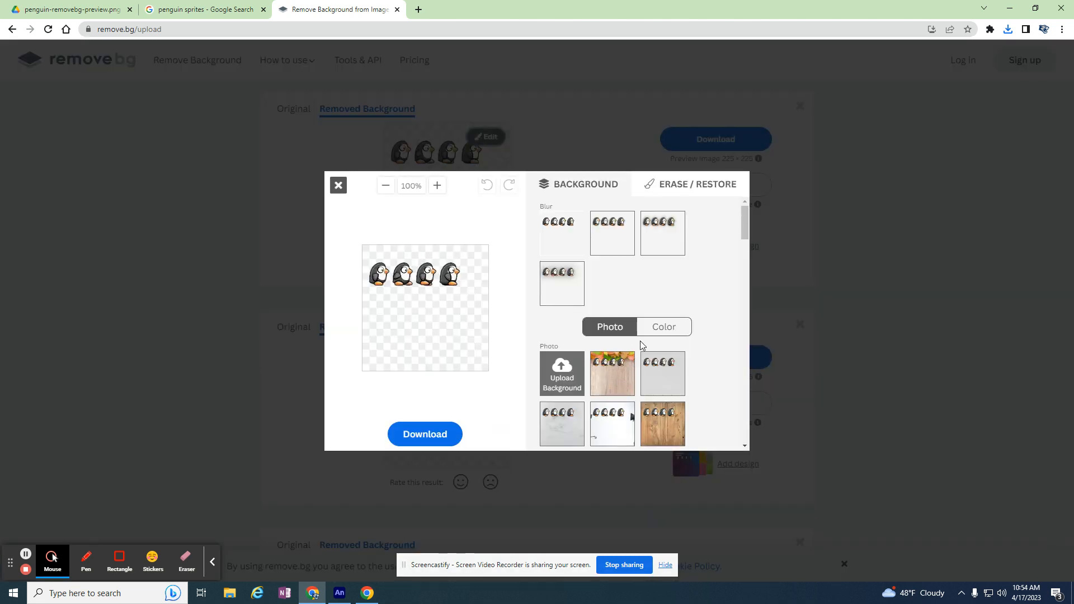
{"action": "left_click", "coordinate": [664, 190]}
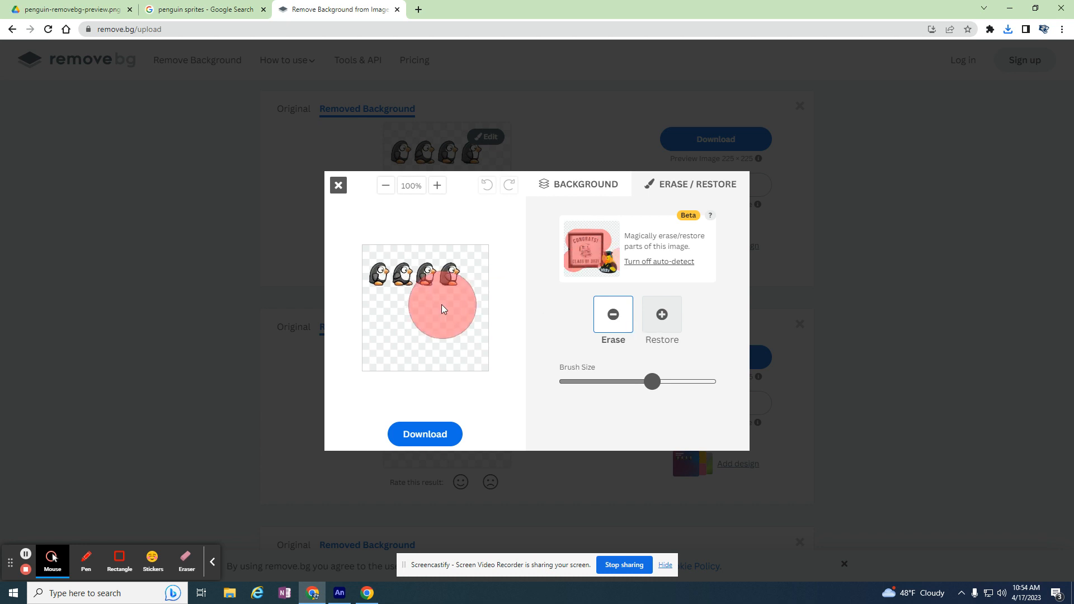
{"action": "left_click", "coordinate": [380, 280]}
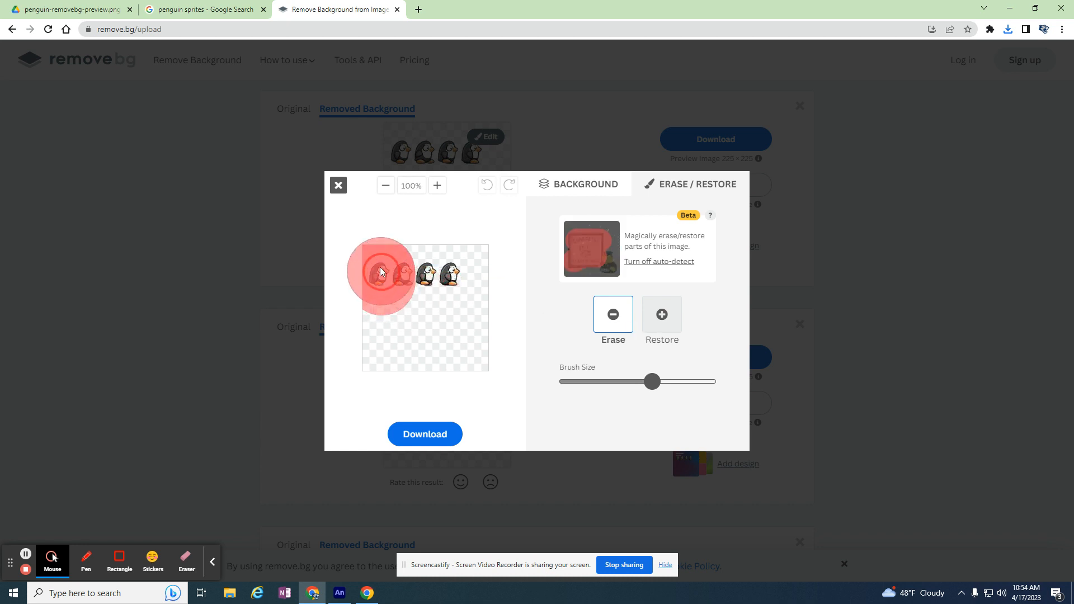
{"action": "left_click", "coordinate": [471, 281]}
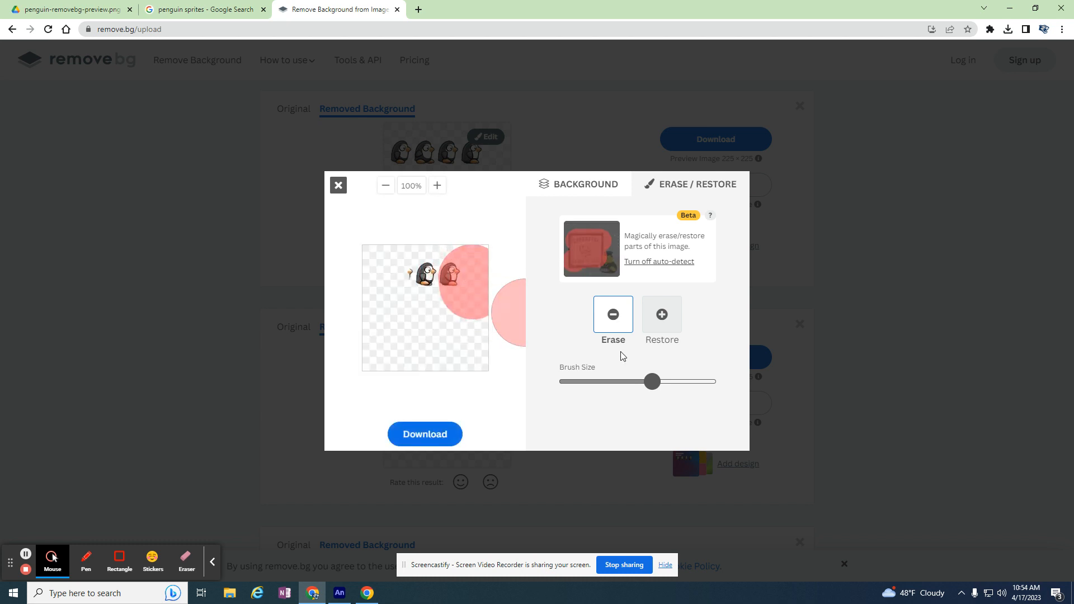
{"action": "left_click_drag", "start_coordinate": [644, 383], "coordinate": [599, 382]}
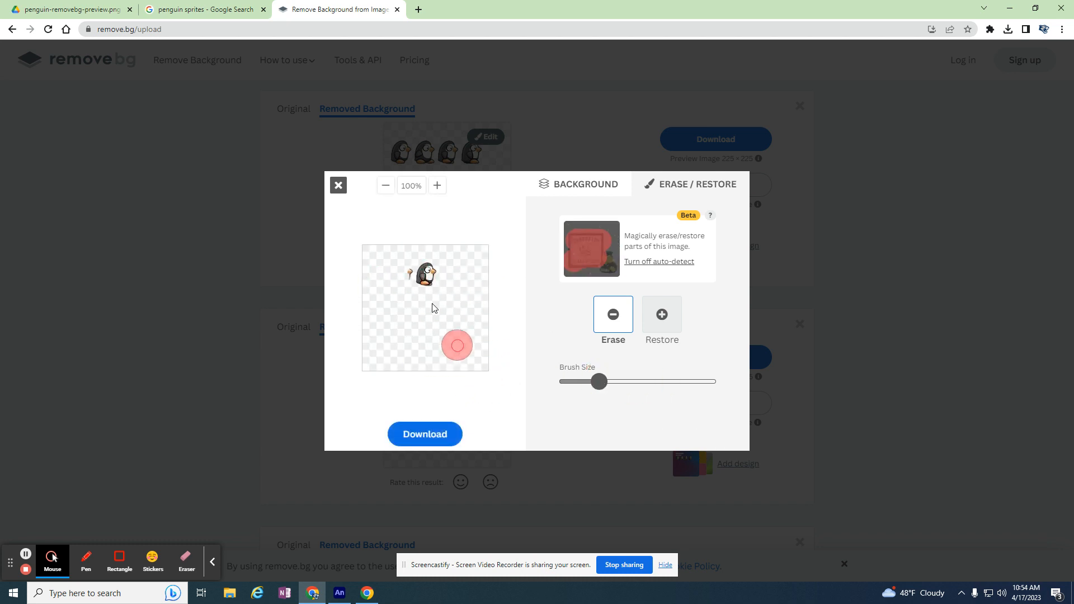
{"action": "left_click", "coordinate": [402, 274]}
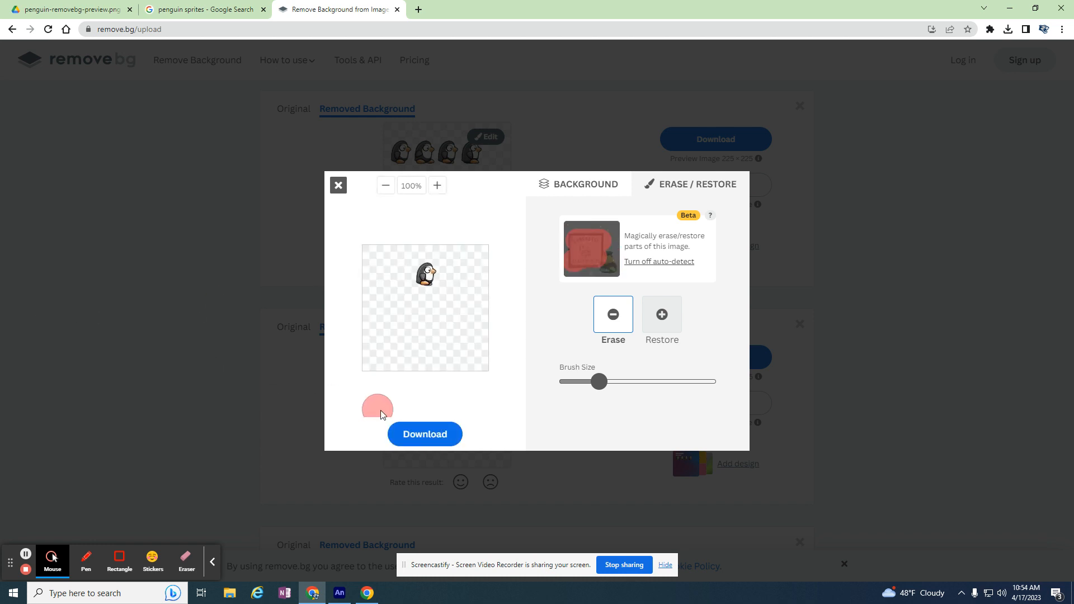
Download the image containing only the third penguin and close the editor
{"action": "left_click", "coordinate": [422, 434]}
{"action": "left_click", "coordinate": [562, 328]}
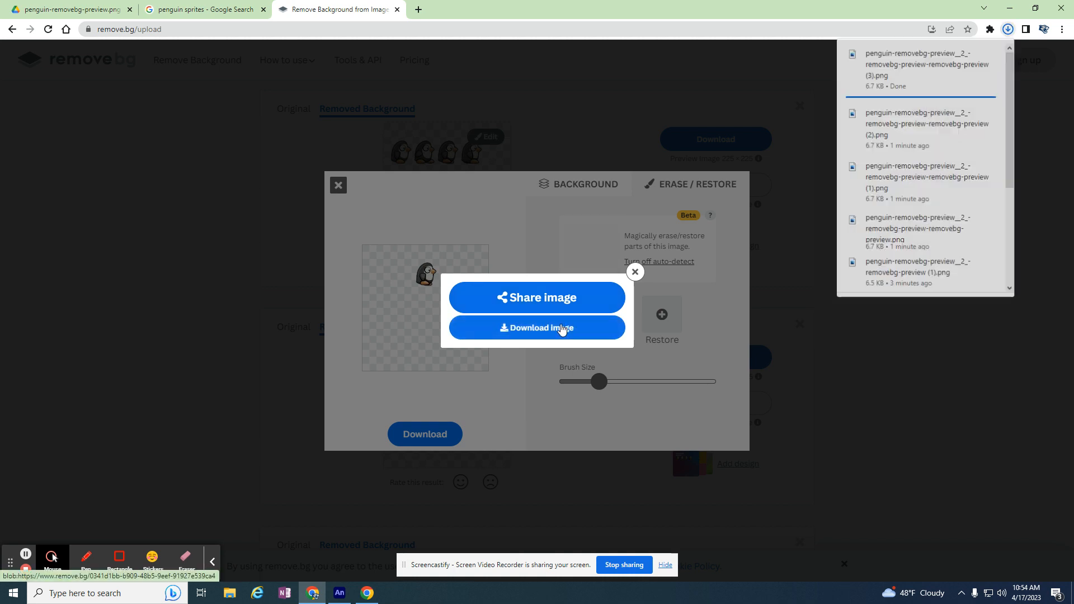
{"action": "left_click", "coordinate": [636, 272]}
{"action": "left_click", "coordinate": [338, 184]}
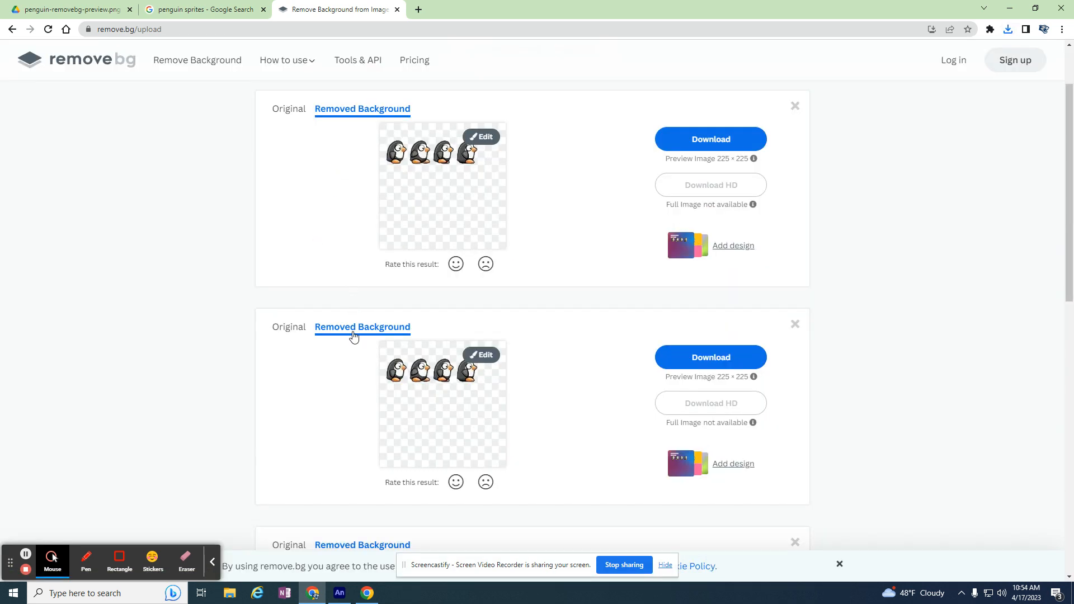
Erase all but the fourth penguin from the second copy of the row with a slightly smaller brush, and download the image
{"action": "left_click", "coordinate": [480, 355]}
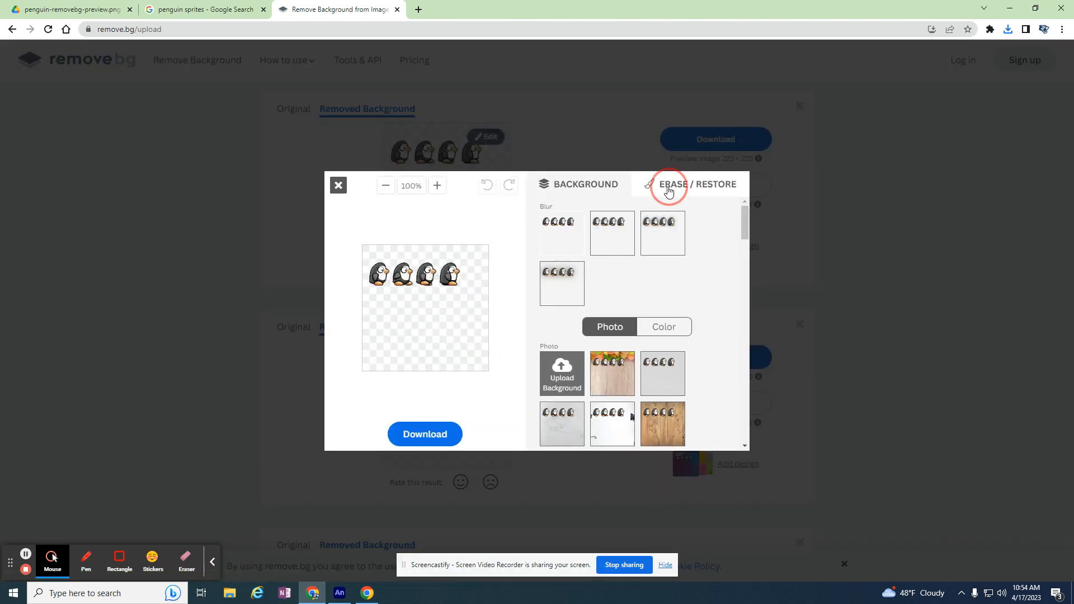
{"action": "left_click", "coordinate": [669, 189]}
{"action": "left_click_drag", "start_coordinate": [655, 383], "coordinate": [636, 380]}
{"action": "left_click", "coordinate": [407, 272]}
{"action": "mouse_move", "coordinate": [407, 270]}
{"action": "left_mouse_down"}
{"action": "mouse_move", "coordinate": [384, 276]}
{"action": "mouse_move", "coordinate": [411, 272]}
{"action": "left_mouse_up"}
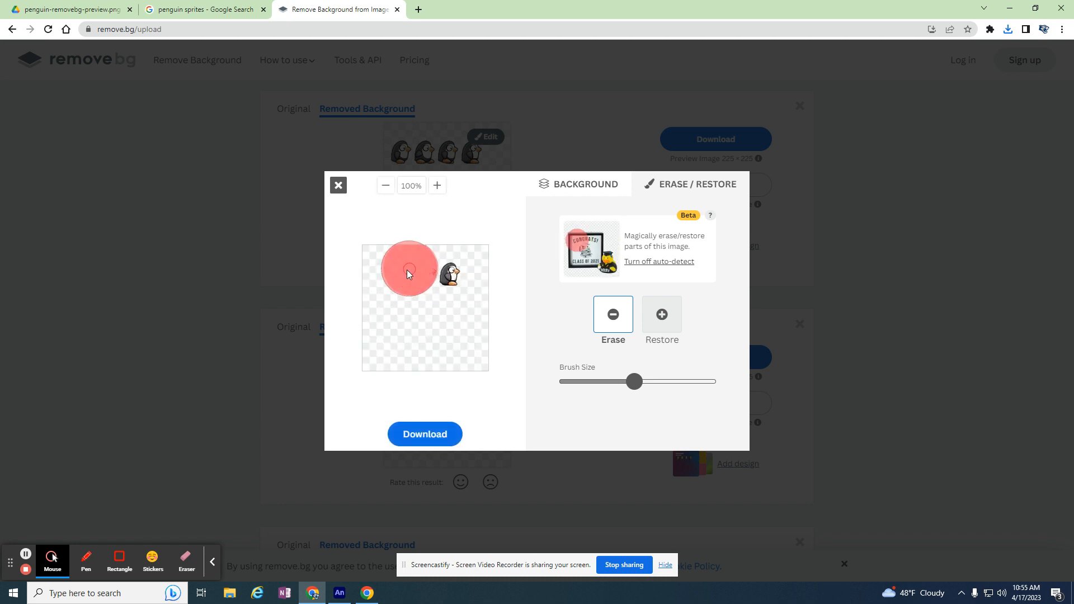
{"action": "left_click", "coordinate": [407, 271]}
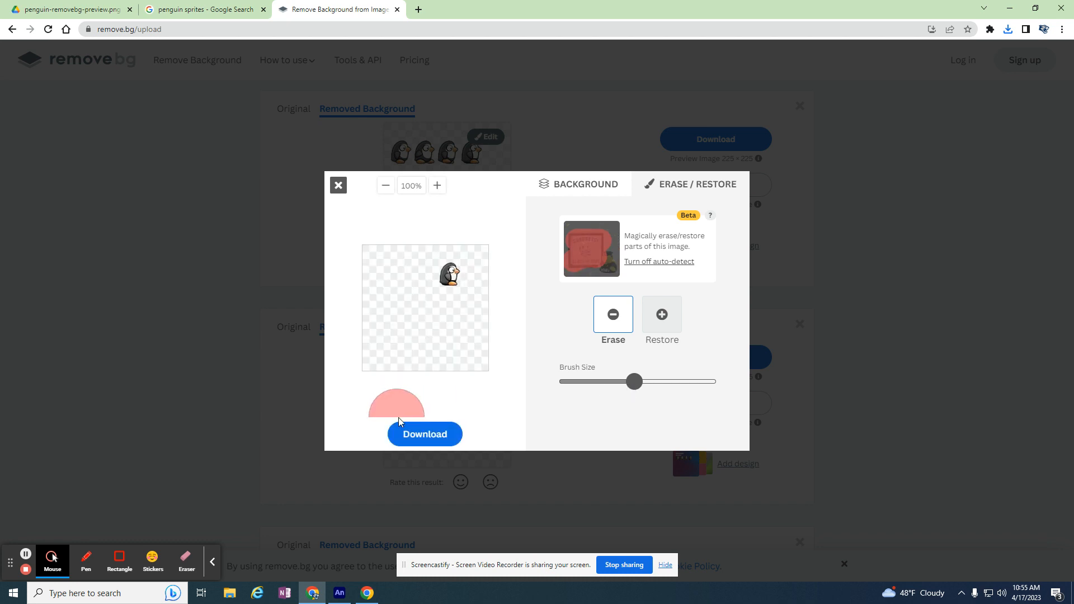
{"action": "left_click", "coordinate": [425, 429]}
{"action": "left_click", "coordinate": [551, 335]}
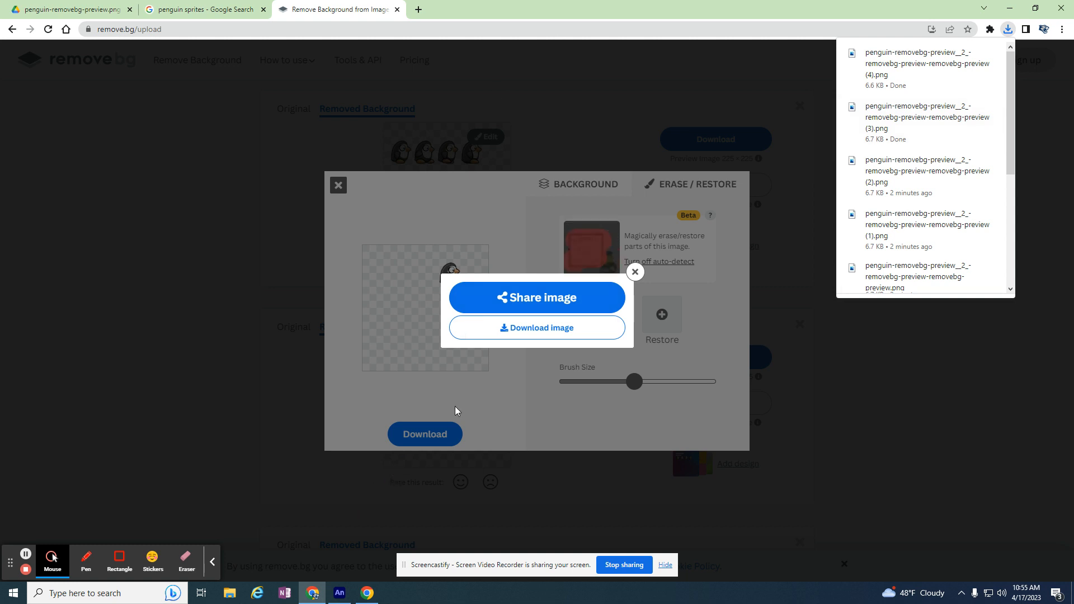
Switch to Adobe Animate and import the four different single-penguin images from the Downloads folder into the library
{"action": "left_click", "coordinate": [339, 594]}
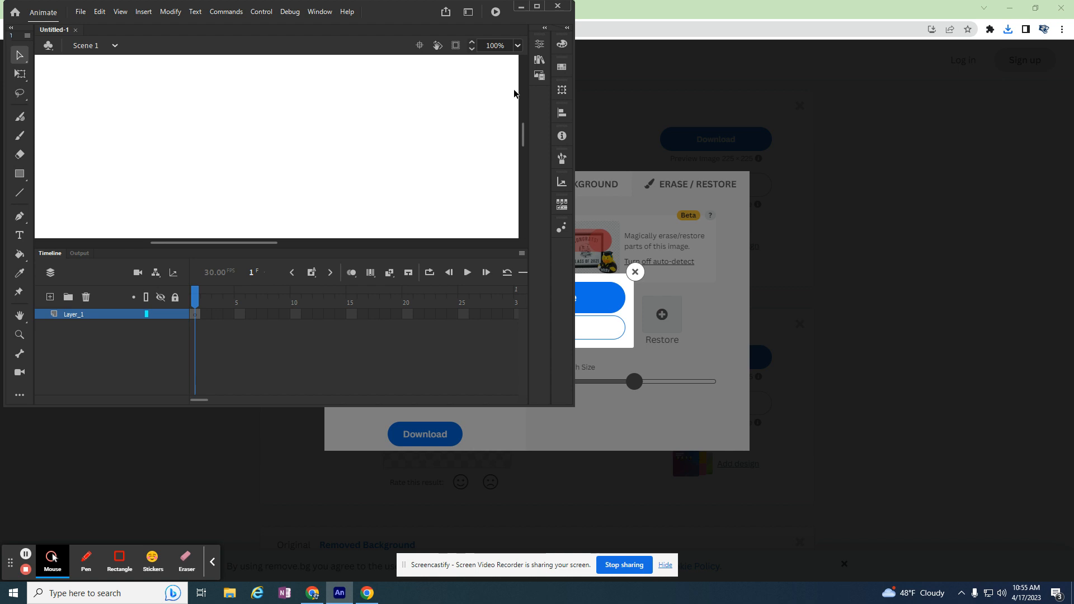
{"action": "left_click", "coordinate": [541, 7]}
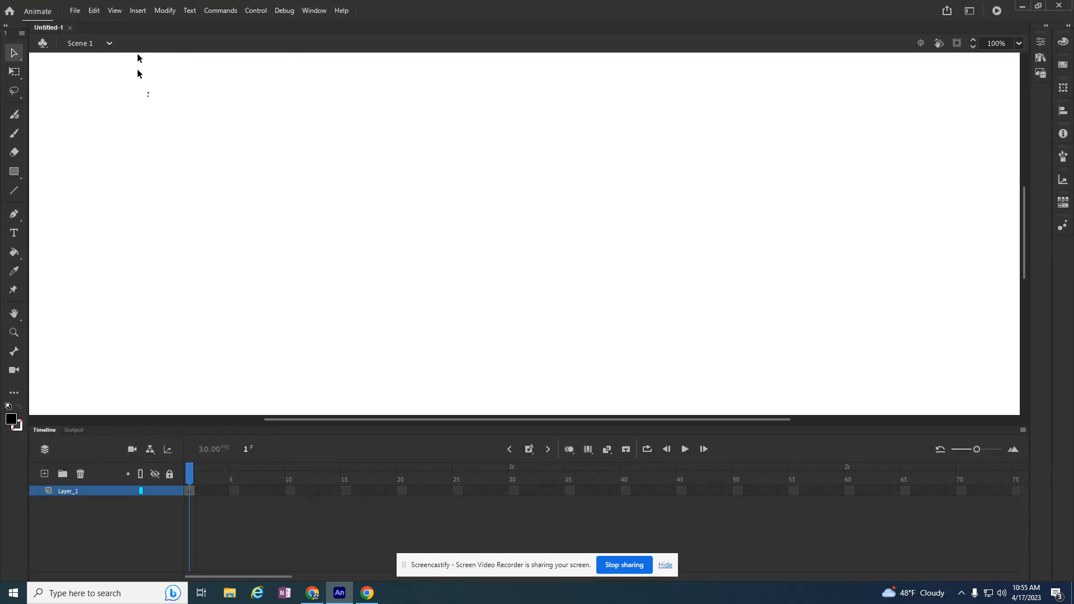
{"action": "left_click", "coordinate": [75, 11]}
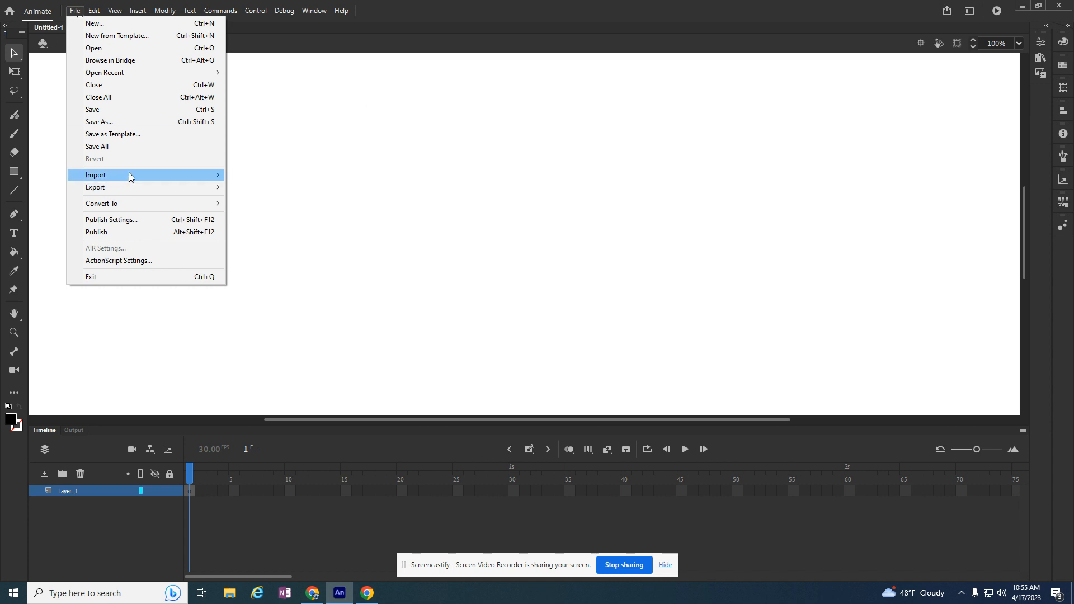
{"action": "mouse_move", "coordinate": [129, 176]}
{"action": "left_click", "coordinate": [274, 188]}
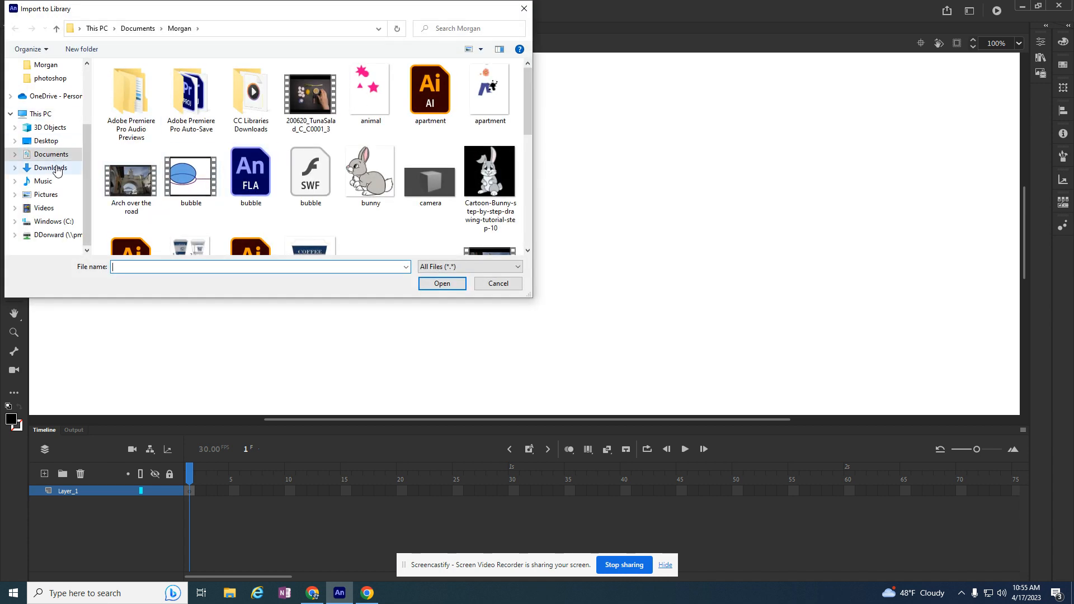
{"action": "left_click", "coordinate": [56, 168]}
{"action": "left_click", "coordinate": [430, 120]}
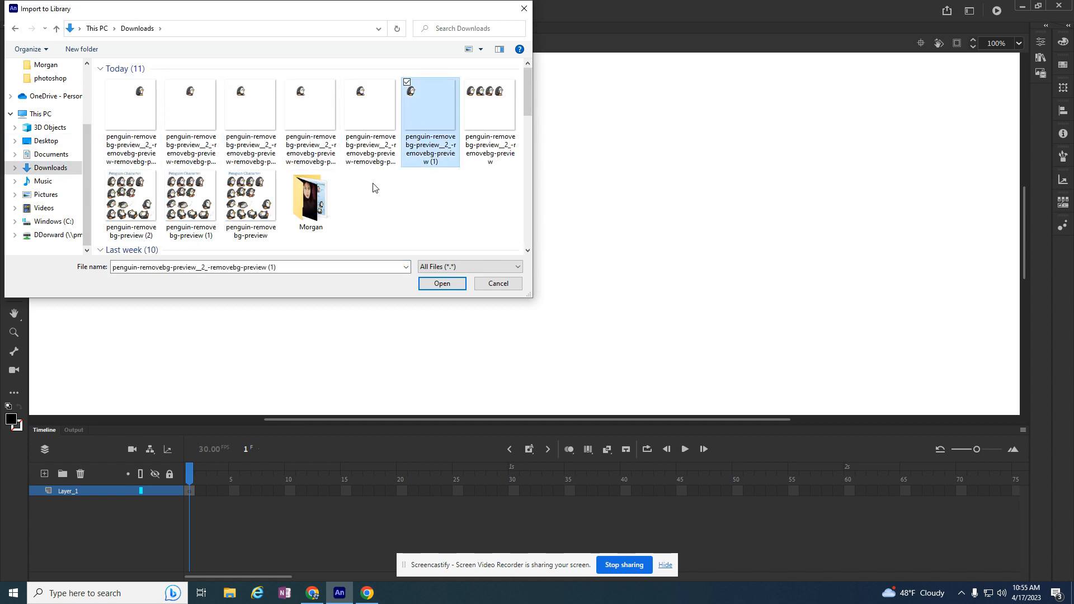
{"action": "left_click", "coordinate": [368, 119], "text": "ctrl"}
{"action": "left_click", "coordinate": [213, 123], "text": "ctrl"}
{"action": "left_click", "coordinate": [139, 115], "text": "ctrl"}
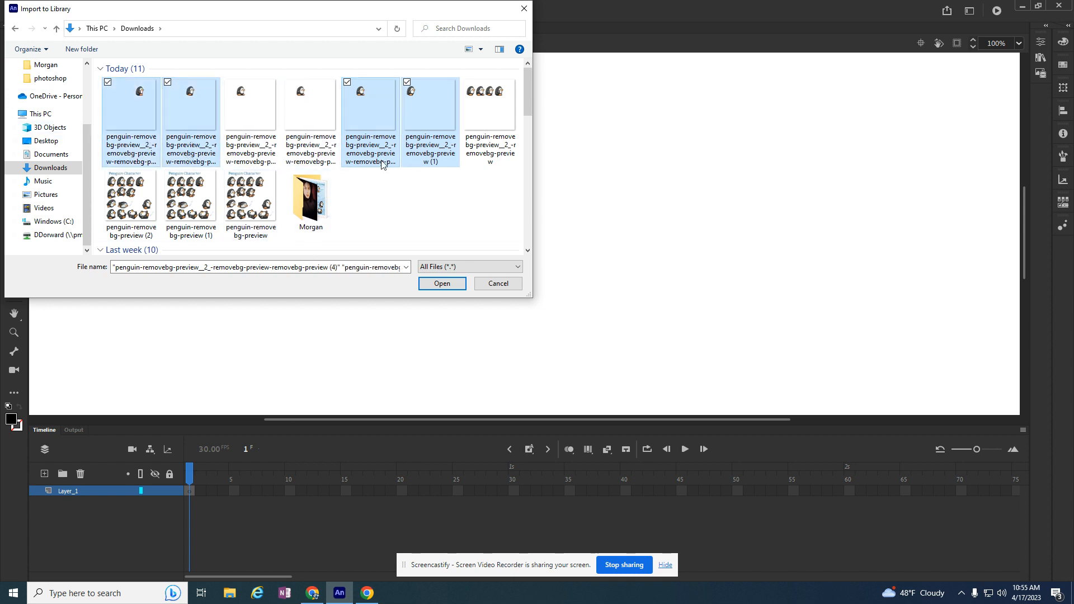
{"action": "left_click", "coordinate": [441, 283]}
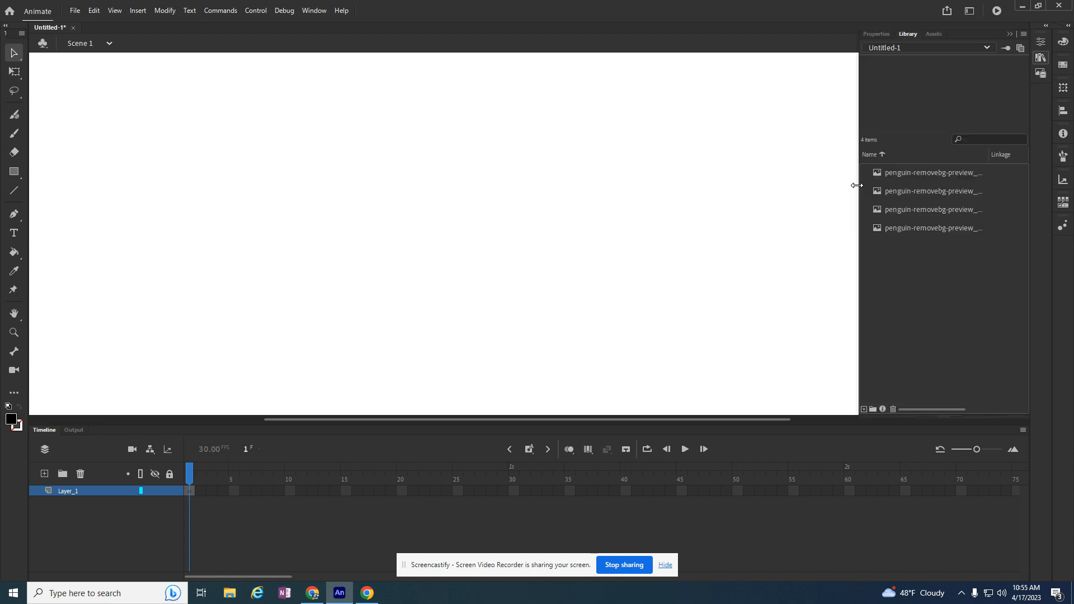
Insert blank keyframes at frames 3, 5 and 7 of Layer_1
{"action": "left_click", "coordinate": [315, 11]}
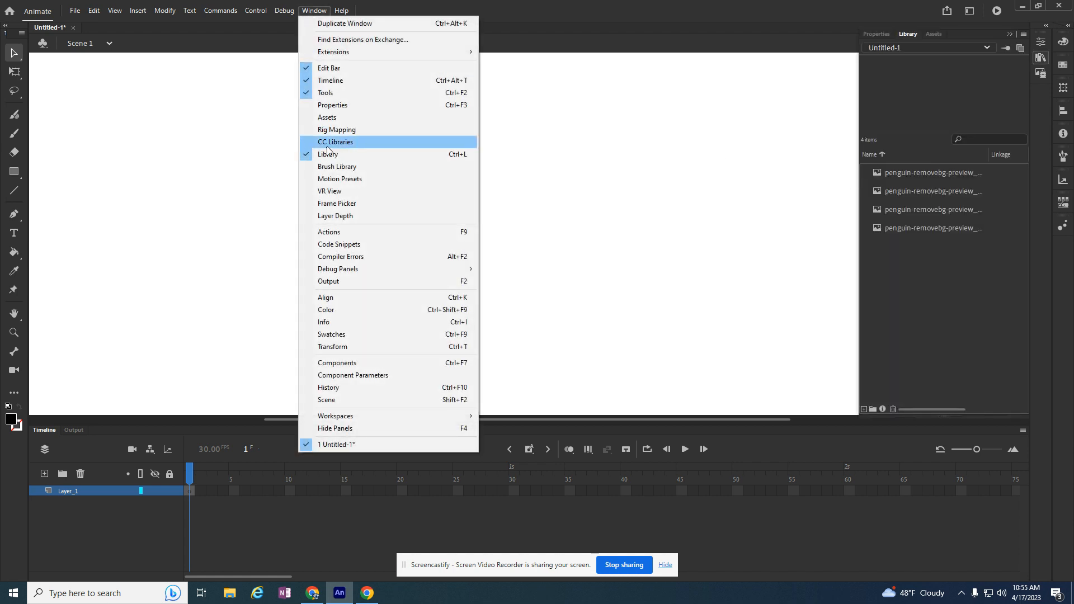
{"action": "left_click", "coordinate": [191, 492]}
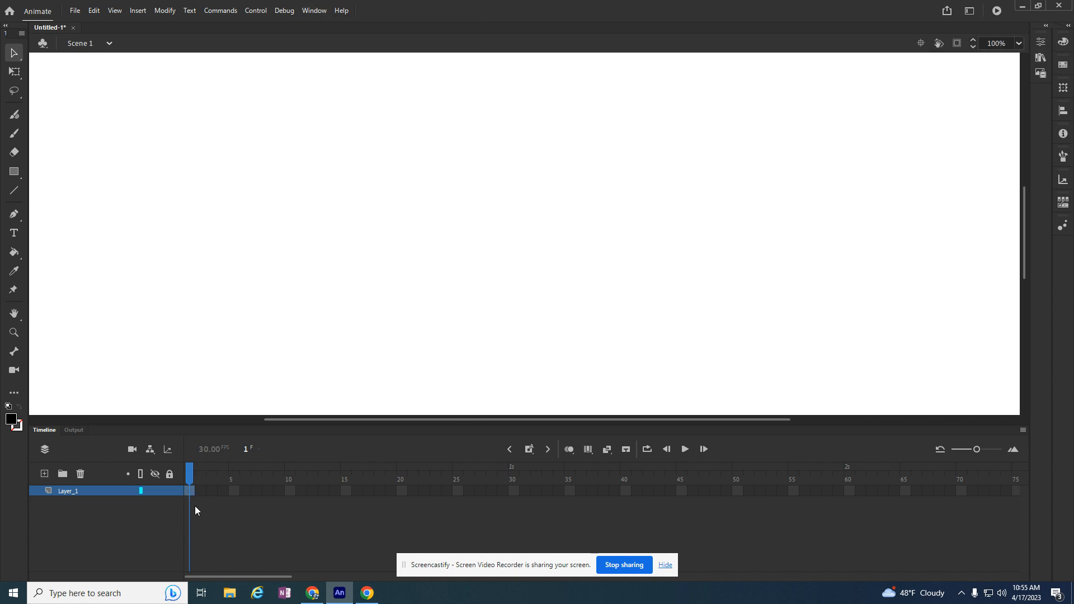
{"action": "left_click", "coordinate": [212, 492]}
{"action": "right_click", "coordinate": [212, 492]}
{"action": "left_click", "coordinate": [275, 257]}
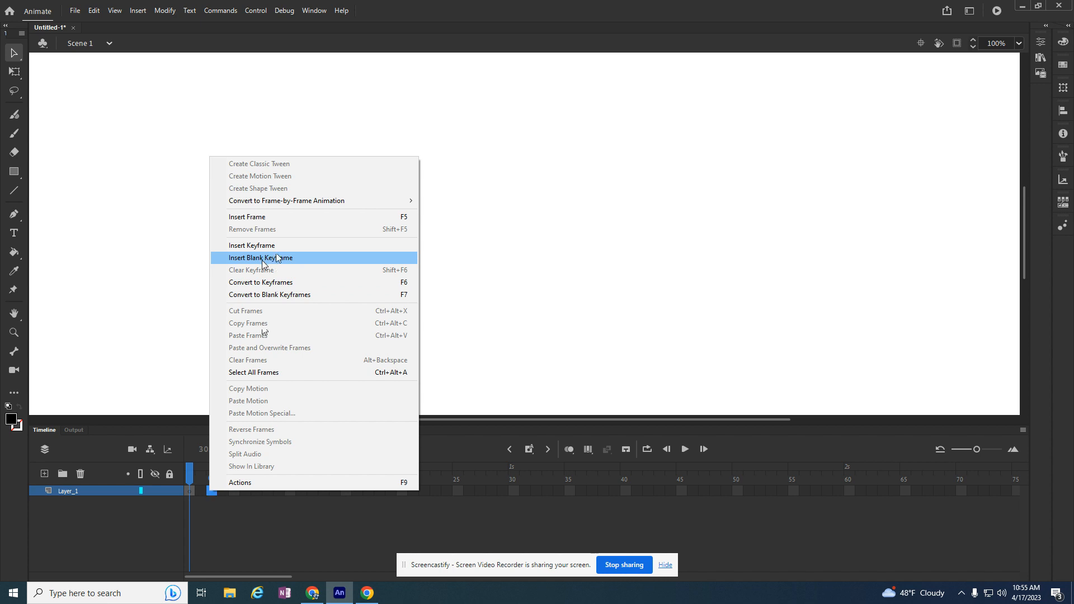
{"action": "right_click", "coordinate": [236, 492]}
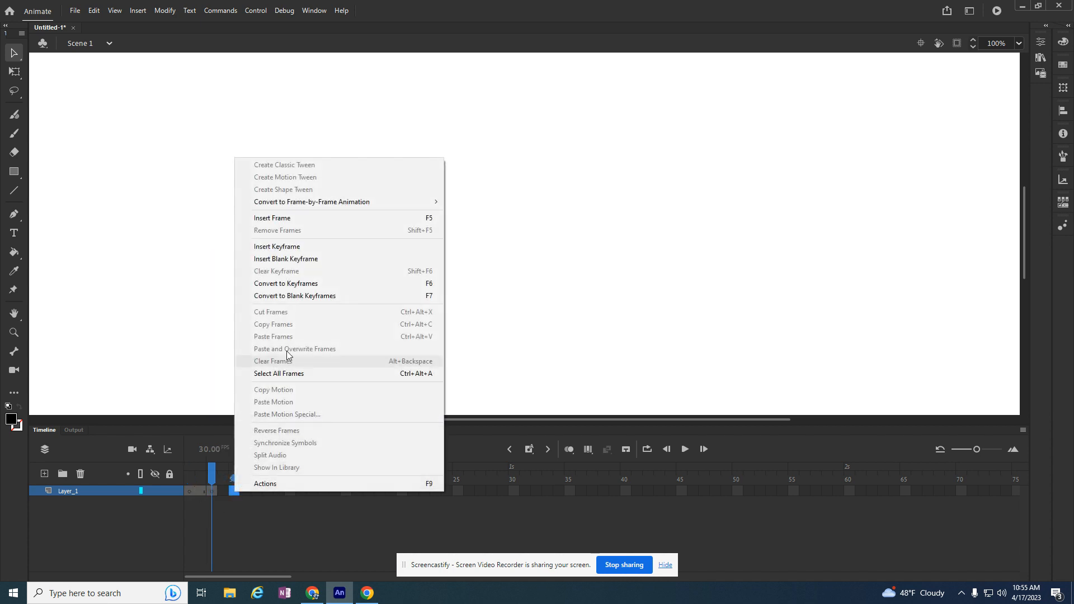
{"action": "left_click", "coordinate": [282, 258]}
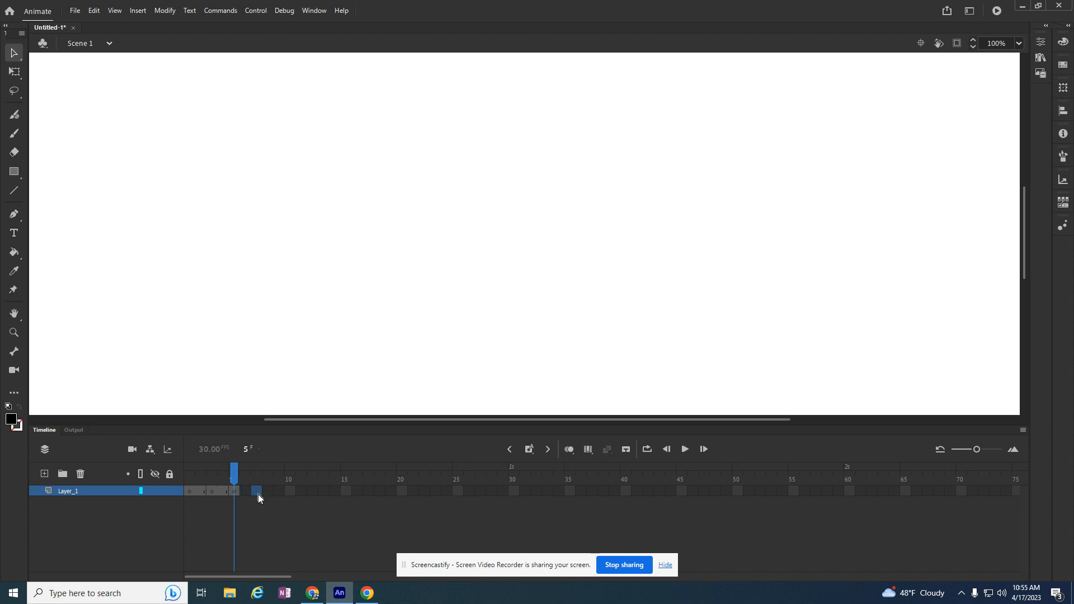
{"action": "right_click", "coordinate": [256, 492]}
{"action": "left_click", "coordinate": [314, 262]}
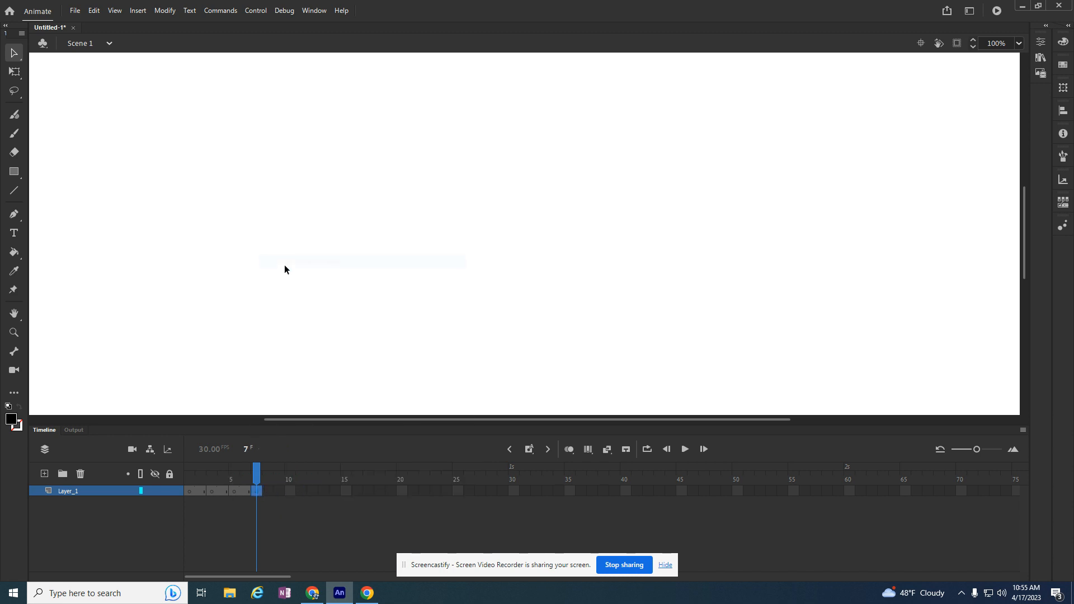
Preview the imported images in the library and place the first penguin on the left part of the stage at frame 1
{"action": "left_click_drag", "start_coordinate": [259, 477], "coordinate": [158, 473]}
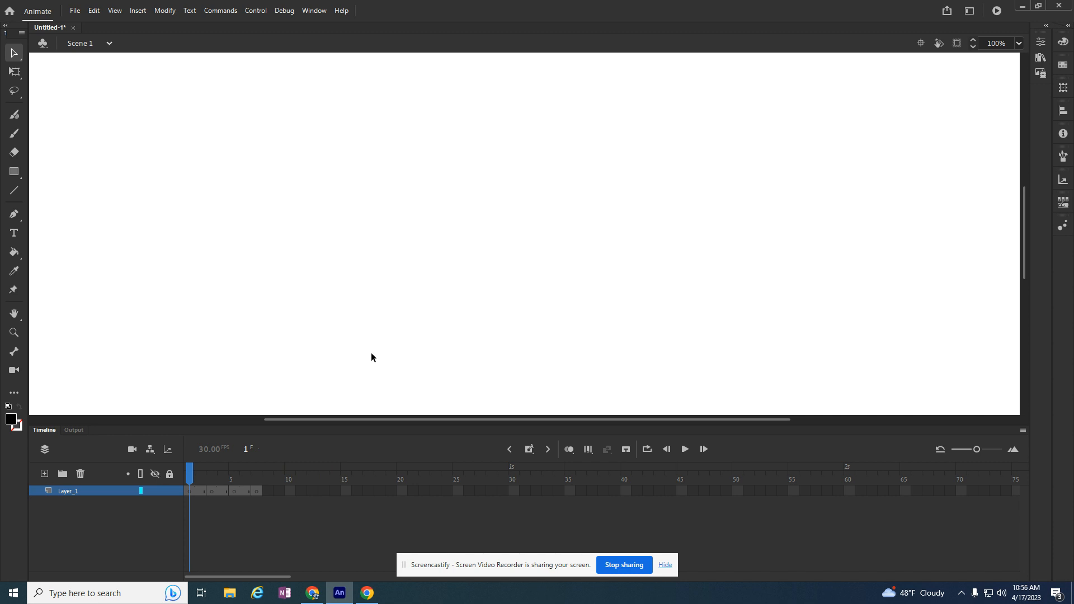
{"action": "key", "text": "ctrl+l"}
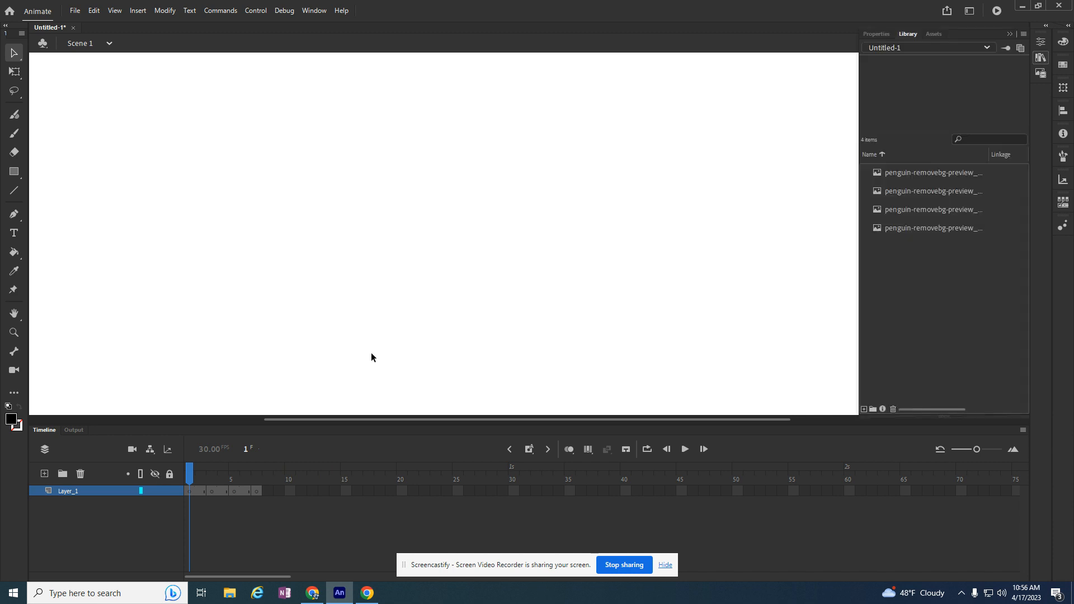
{"action": "left_click", "coordinate": [909, 172]}
{"action": "left_click", "coordinate": [922, 191]}
{"action": "left_click", "coordinate": [922, 209]}
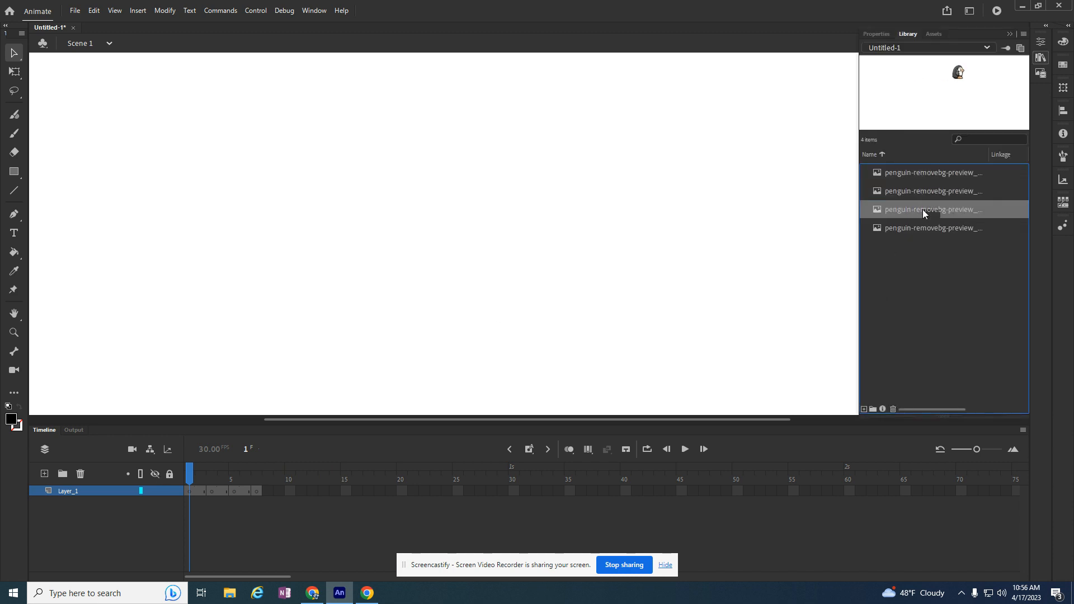
{"action": "left_click", "coordinate": [918, 226]}
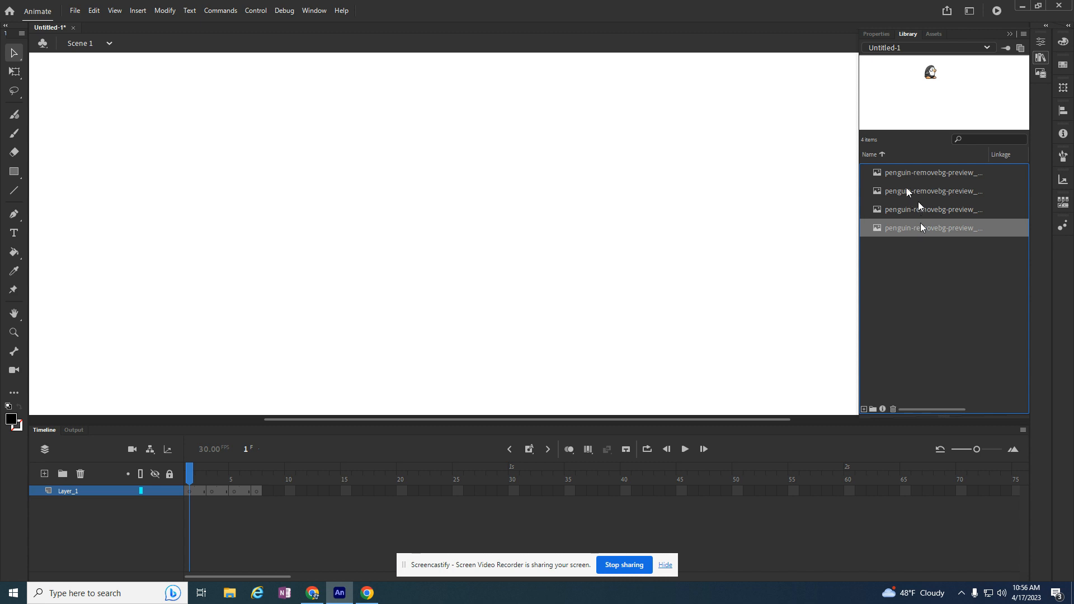
{"action": "left_click", "coordinate": [916, 174]}
{"action": "left_click_drag", "start_coordinate": [905, 174], "coordinate": [320, 255]}
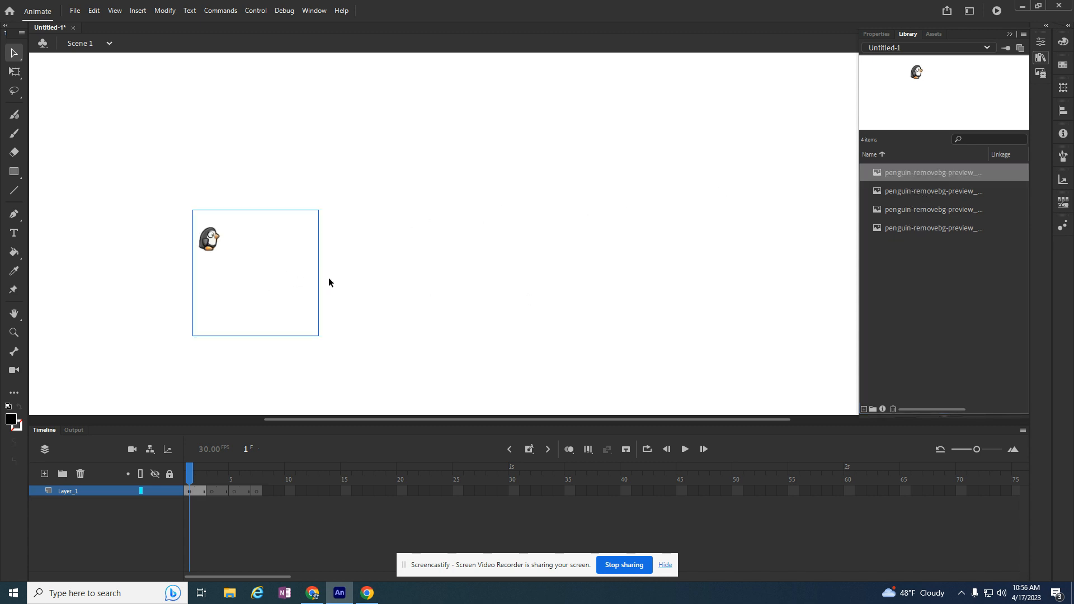
Place the second penguin image at frame 3 and, with onion skinning on, position it just ahead of the first penguin
{"action": "left_click", "coordinate": [210, 491]}
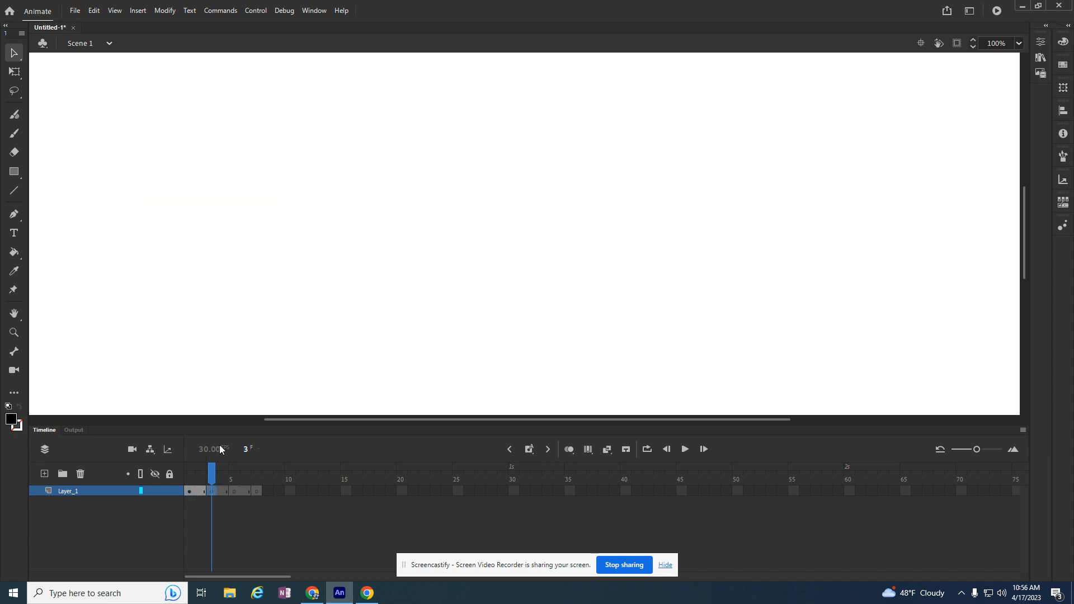
{"action": "key", "text": "ctrl+l"}
{"action": "left_click", "coordinate": [919, 228]}
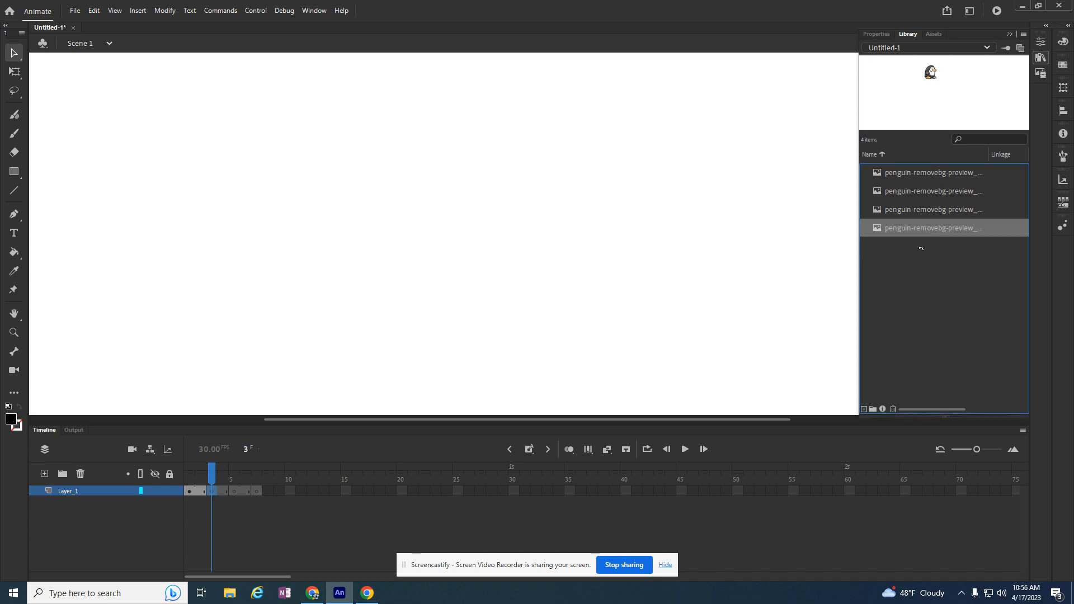
{"action": "left_click_drag", "start_coordinate": [915, 234], "coordinate": [290, 264]}
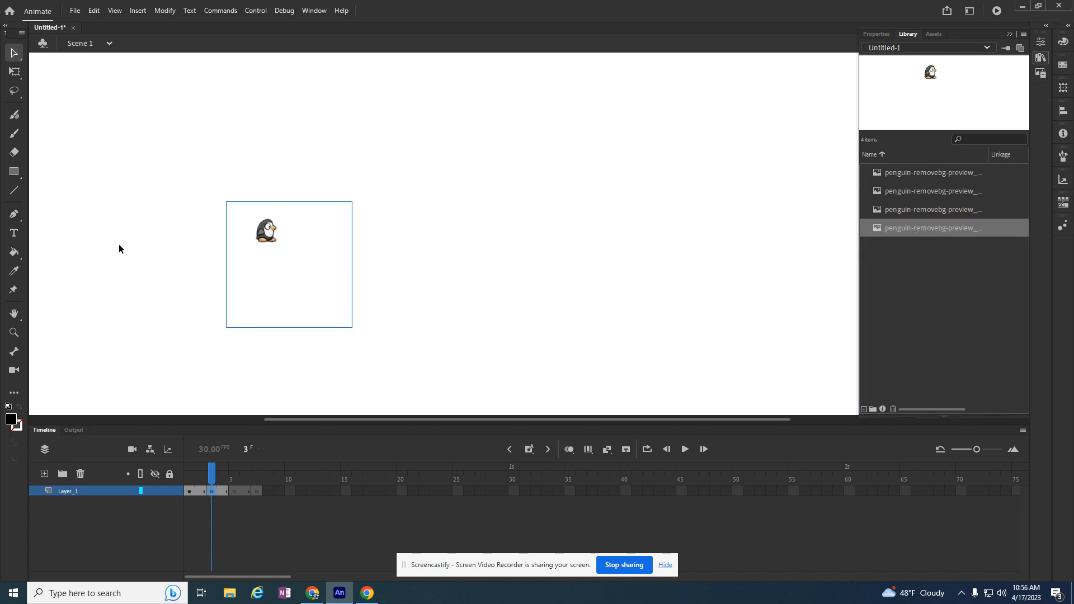
{"action": "left_click", "coordinate": [568, 449]}
{"action": "left_click_drag", "start_coordinate": [261, 243], "coordinate": [188, 230]}
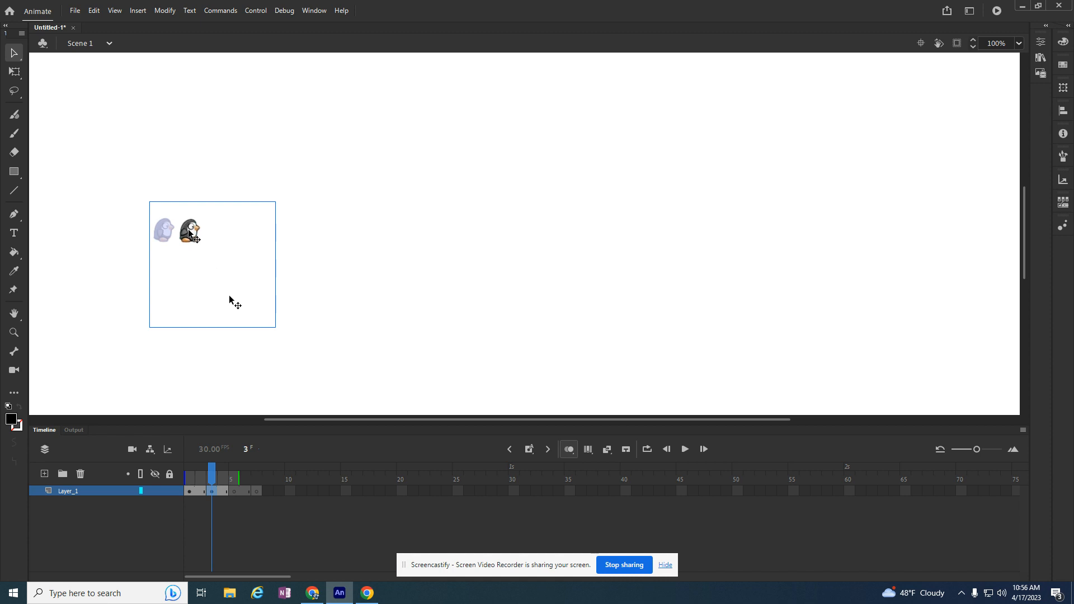
Place the third penguin image on the stage at frame 5, just ahead of the second penguin
{"action": "left_click", "coordinate": [234, 492]}
{"action": "key", "text": "ctrl+l"}
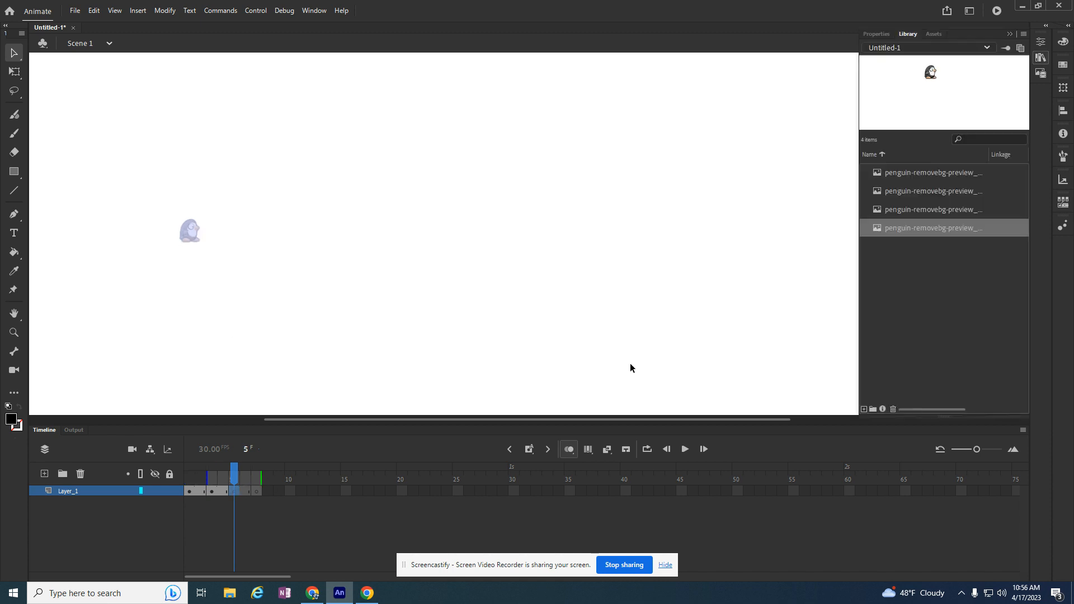
{"action": "left_click", "coordinate": [921, 199]}
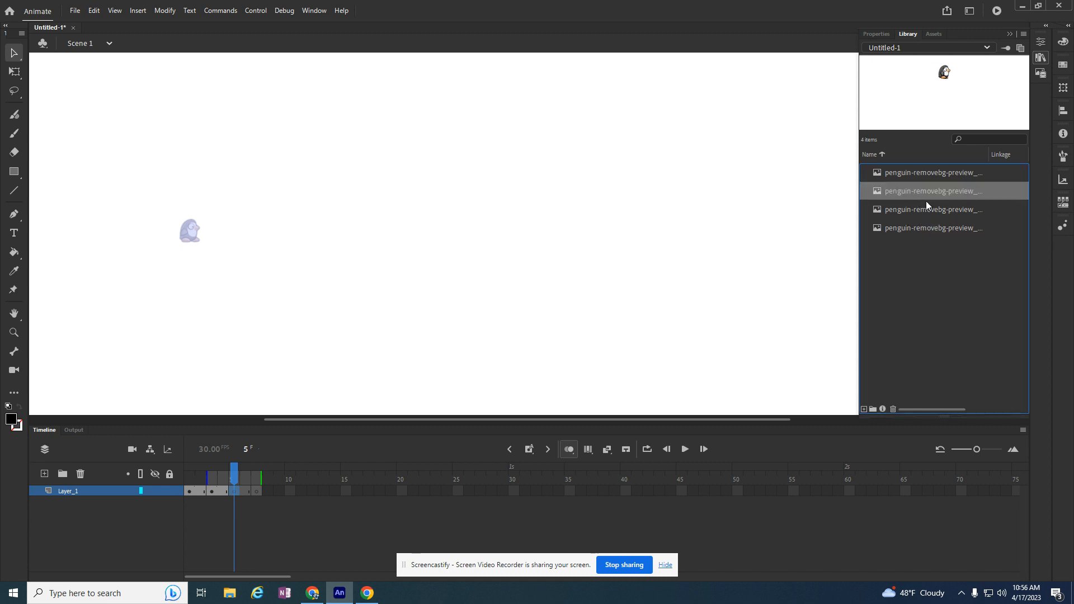
{"action": "left_click_drag", "start_coordinate": [920, 193], "coordinate": [222, 236]}
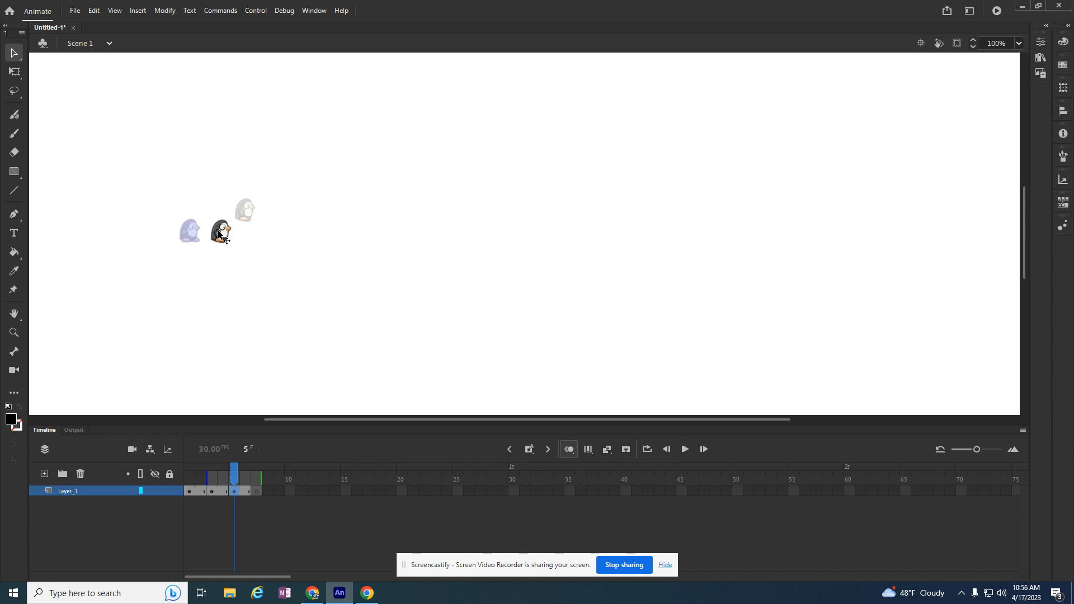
Place the fourth penguin image at frame 7 and align it just ahead of the third penguin
{"action": "left_click", "coordinate": [255, 492]}
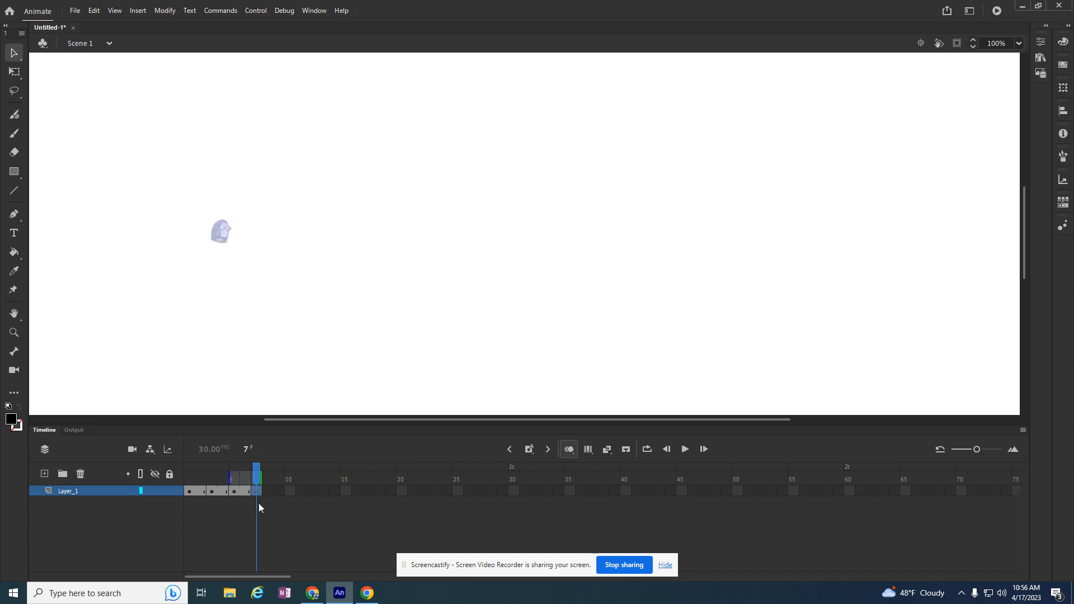
{"action": "key", "text": "ctrl+l"}
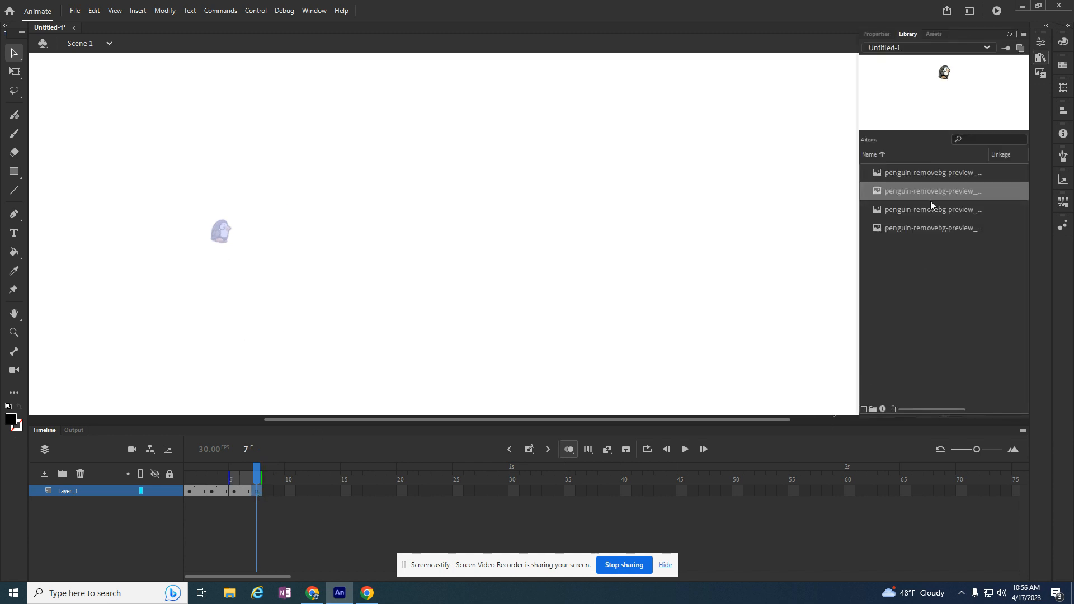
{"action": "left_click", "coordinate": [932, 211]}
{"action": "left_click_drag", "start_coordinate": [930, 213], "coordinate": [294, 275]}
{"action": "left_click_drag", "start_coordinate": [305, 211], "coordinate": [261, 226]}
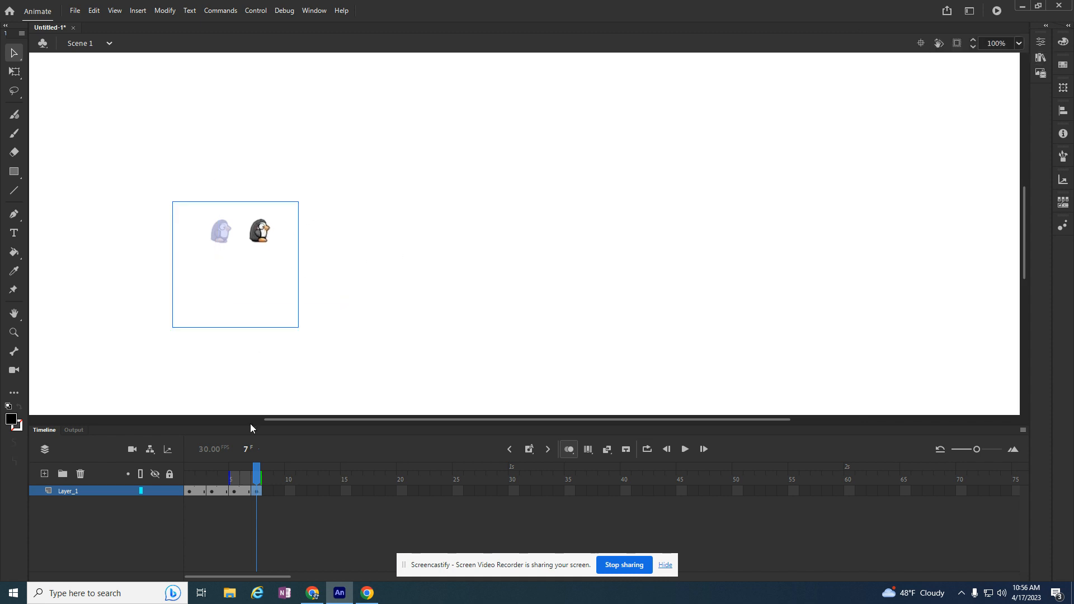
Turn off onion skinning and play the walk animation from frame 1
{"action": "left_click", "coordinate": [258, 471]}
{"action": "left_click", "coordinate": [569, 449]}
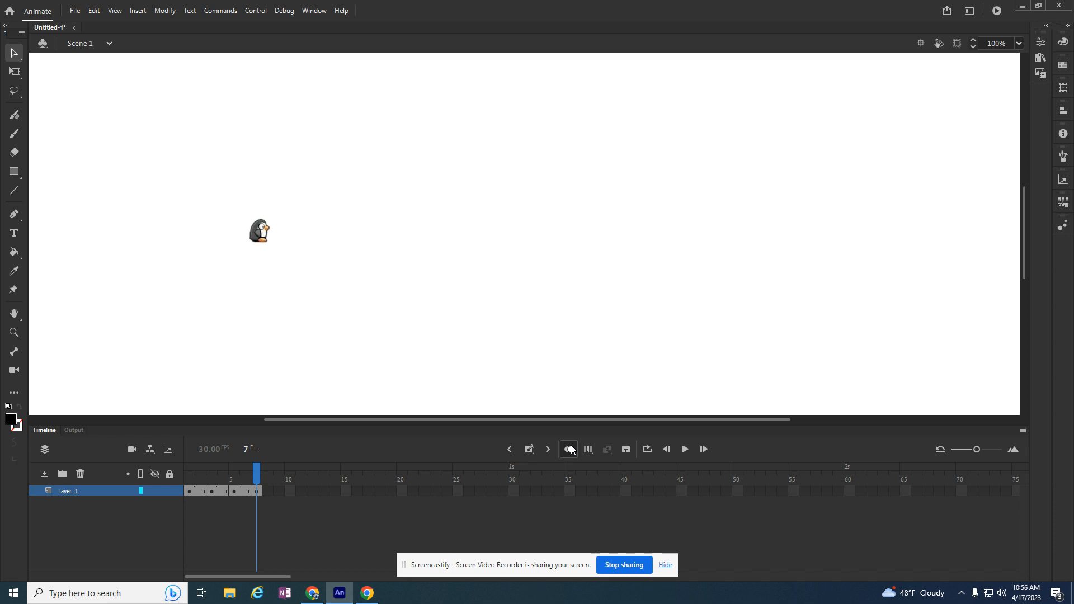
{"action": "left_click_drag", "start_coordinate": [256, 474], "coordinate": [189, 475]}
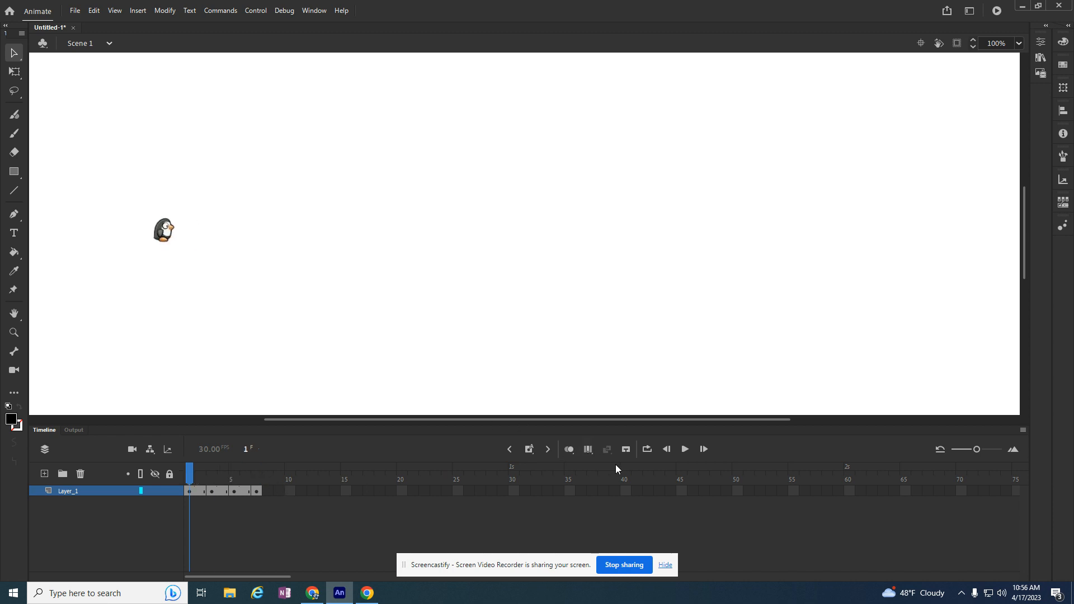
{"action": "left_click", "coordinate": [683, 450]}
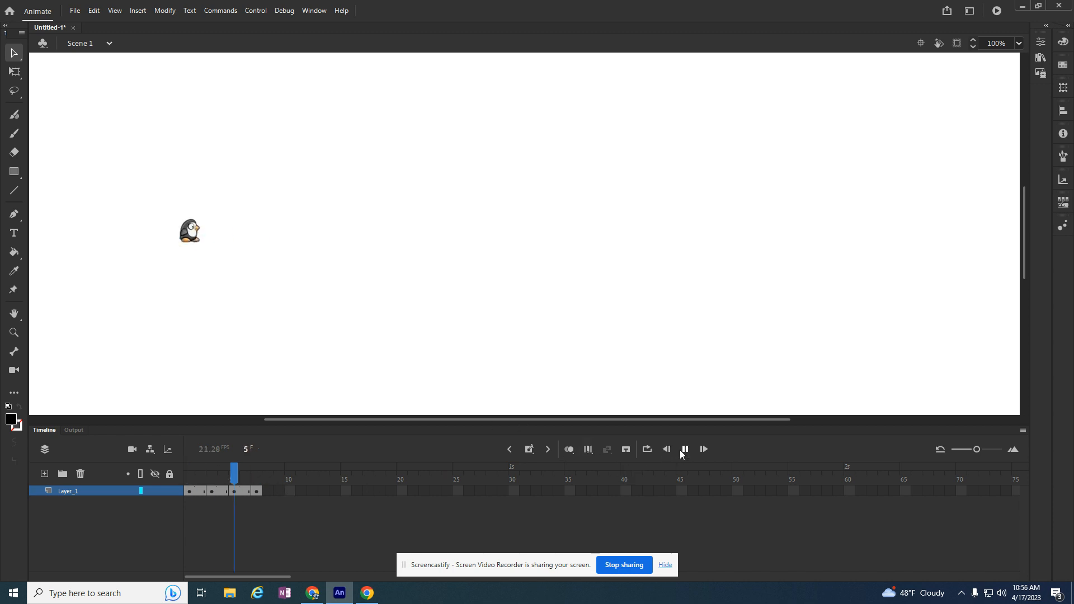
{"action": "left_click", "coordinate": [684, 450]}
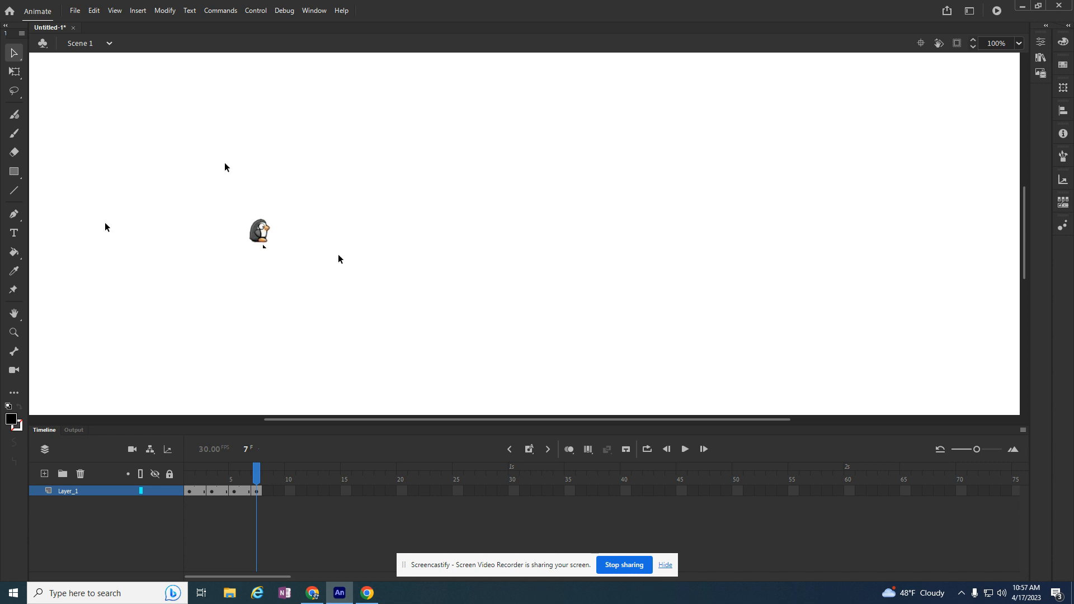
Add a new layer above Layer_1, lock Layer_1 and select frame 1 of Layer_2
{"action": "left_click", "coordinate": [45, 474]}
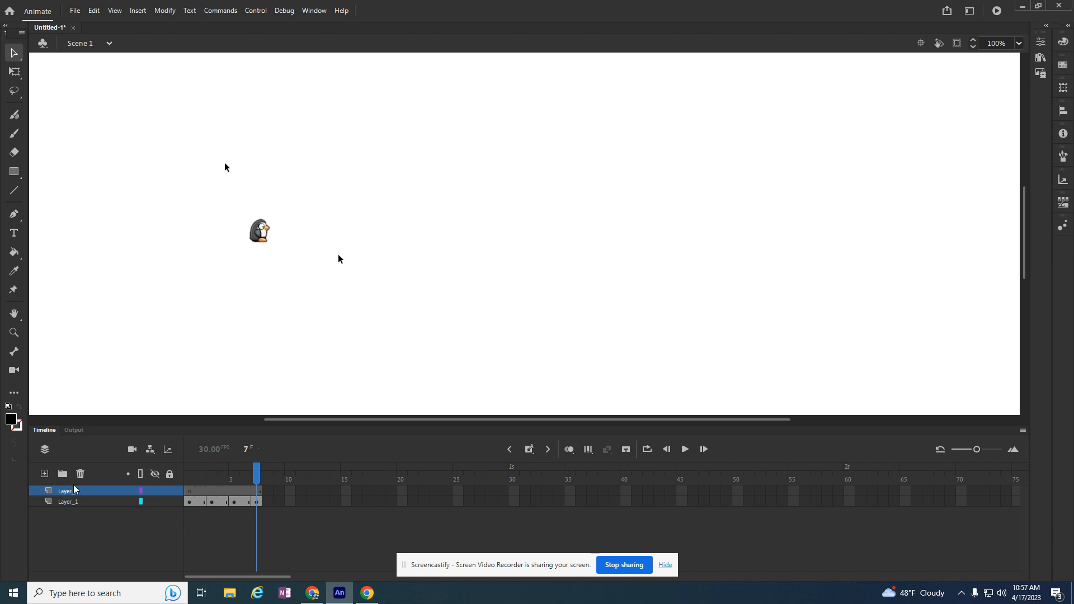
{"action": "left_click", "coordinate": [169, 502]}
{"action": "left_click", "coordinate": [190, 492]}
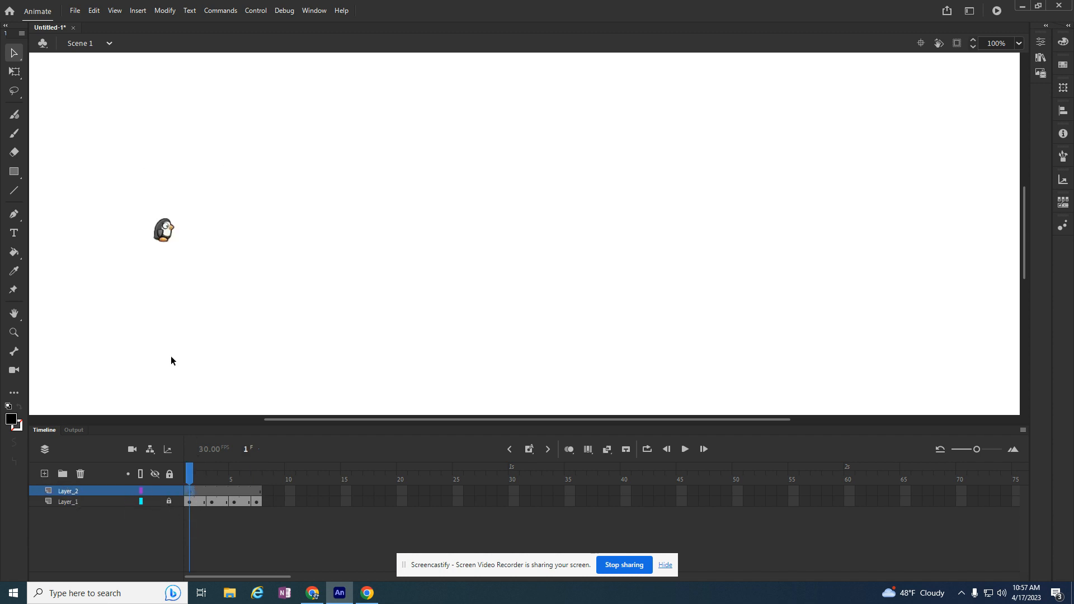
Create a new Movie Clip symbol named "penguin"
{"action": "left_click", "coordinate": [143, 14]}
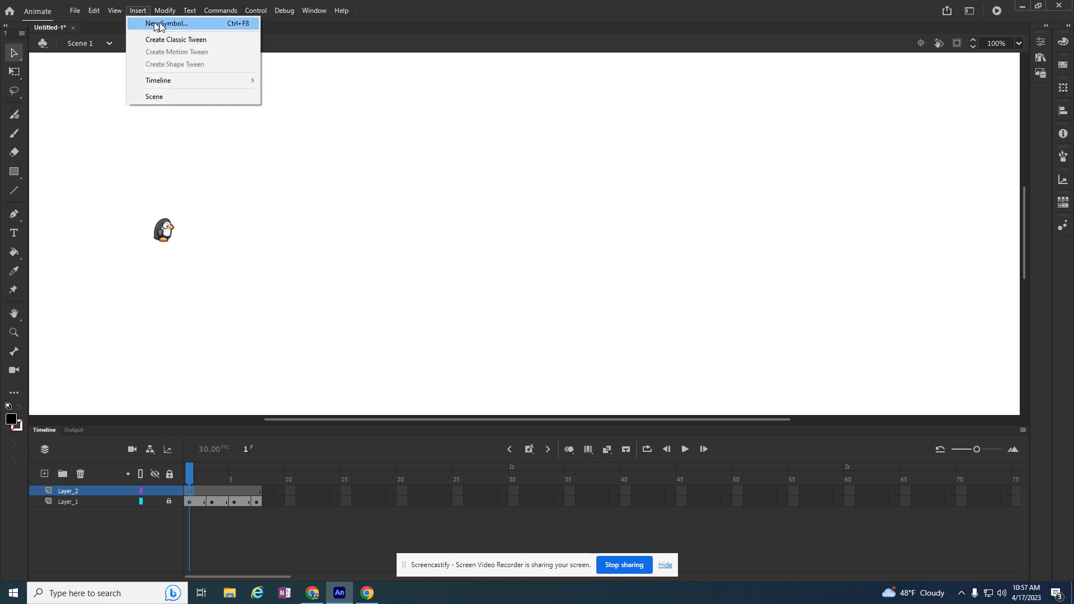
{"action": "left_click", "coordinate": [159, 23]}
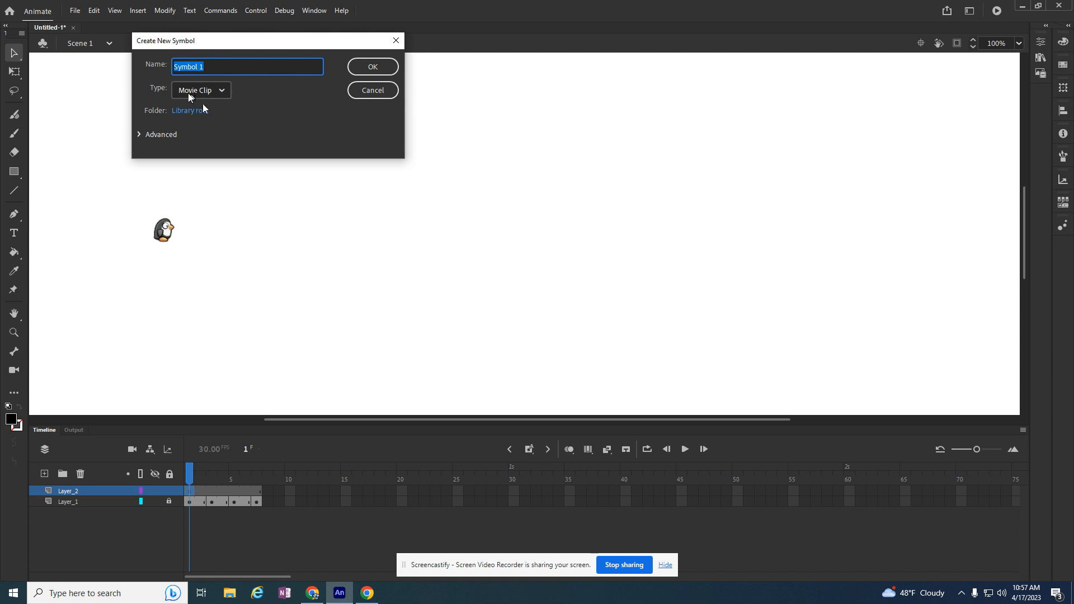
{"action": "type", "text": "penguin"}
{"action": "key", "text": "Return"}
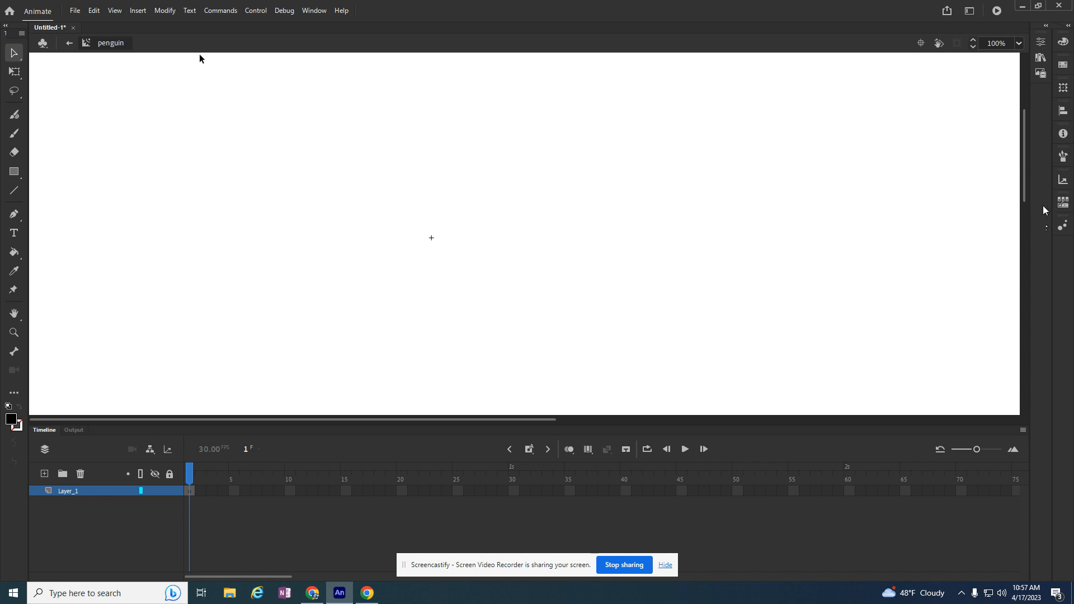
Place the first penguin image at frame 1 of the penguin symbol, positioned at the registration point
{"action": "key", "text": "ctrl+l"}
{"action": "left_click_drag", "start_coordinate": [916, 191], "coordinate": [451, 245]}
{"action": "left_click_drag", "start_coordinate": [406, 212], "coordinate": [445, 231]}
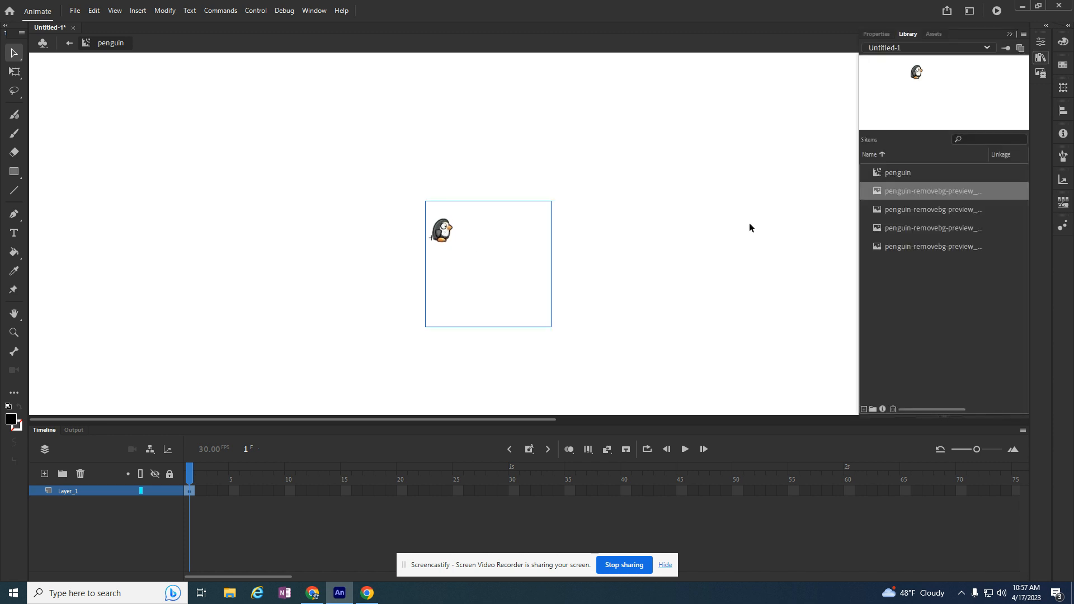
Insert a blank keyframe at frame 3 of the symbol and place the second walk image at the registration point
{"action": "left_click", "coordinate": [211, 491]}
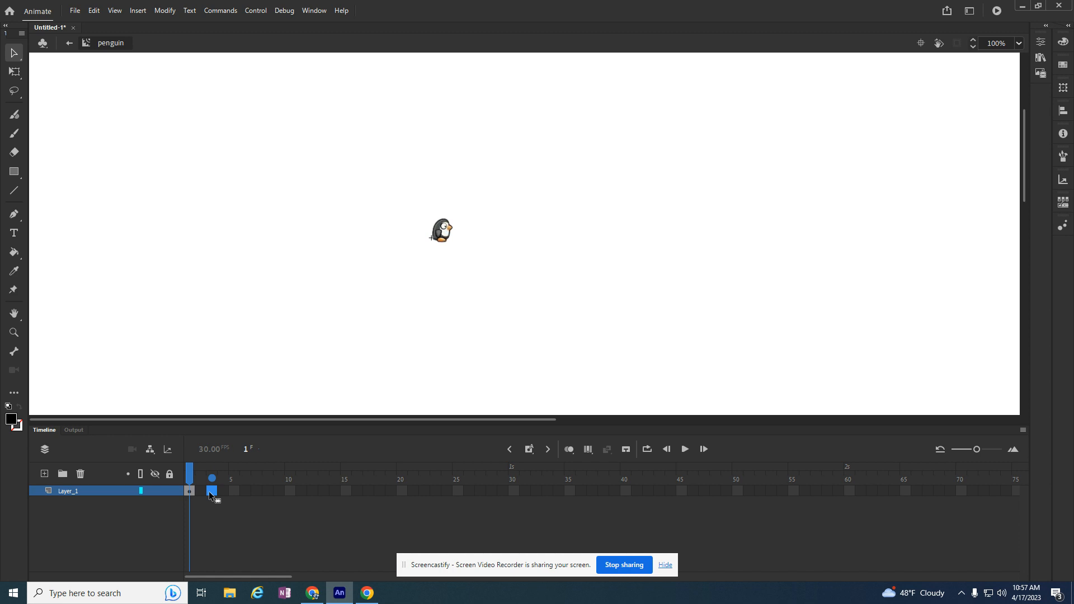
{"action": "right_click", "coordinate": [209, 490]}
{"action": "left_click", "coordinate": [266, 257]}
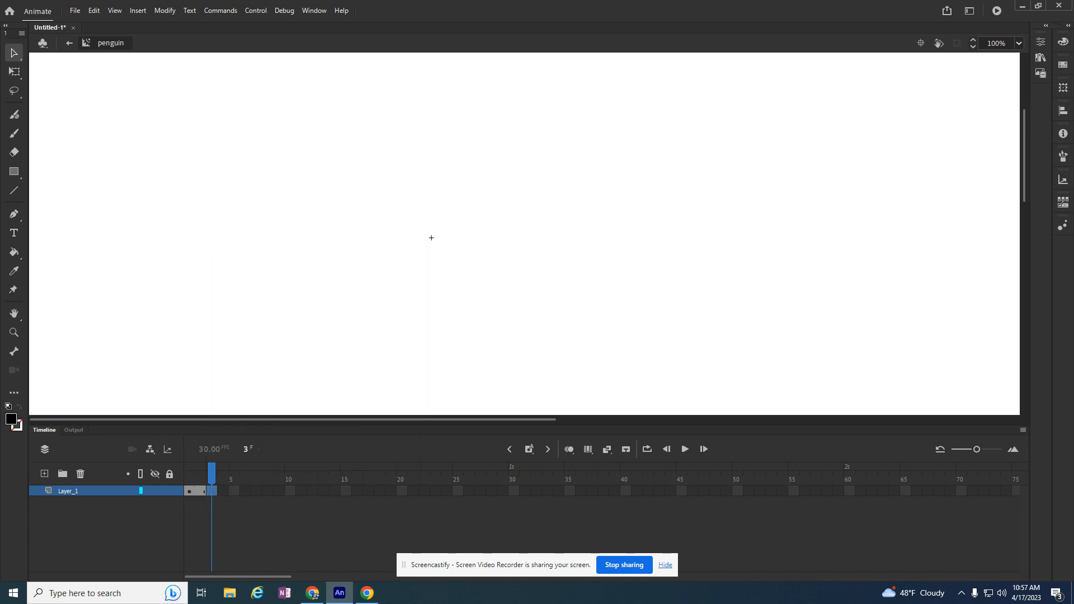
{"action": "left_click", "coordinate": [1040, 57]}
{"action": "left_click_drag", "start_coordinate": [925, 252], "coordinate": [458, 244]}
{"action": "left_click_drag", "start_coordinate": [428, 201], "coordinate": [442, 224]}
Insert a blank keyframe at frame 5 of the symbol and place the third walk image at the registration point
{"action": "right_click", "coordinate": [235, 491]}
{"action": "left_click", "coordinate": [286, 259]}
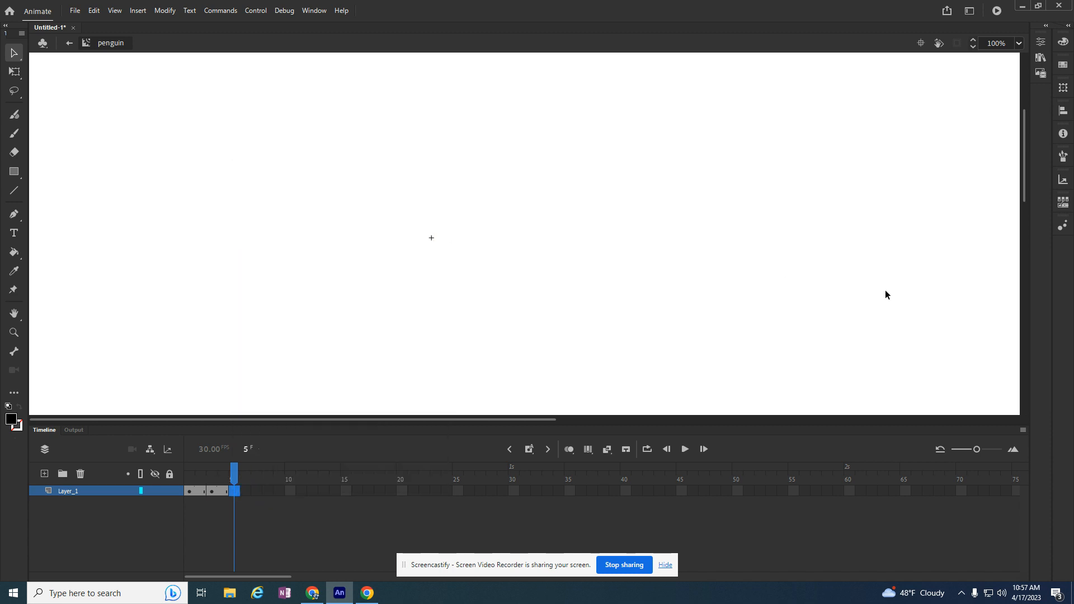
{"action": "key", "text": "ctrl+l"}
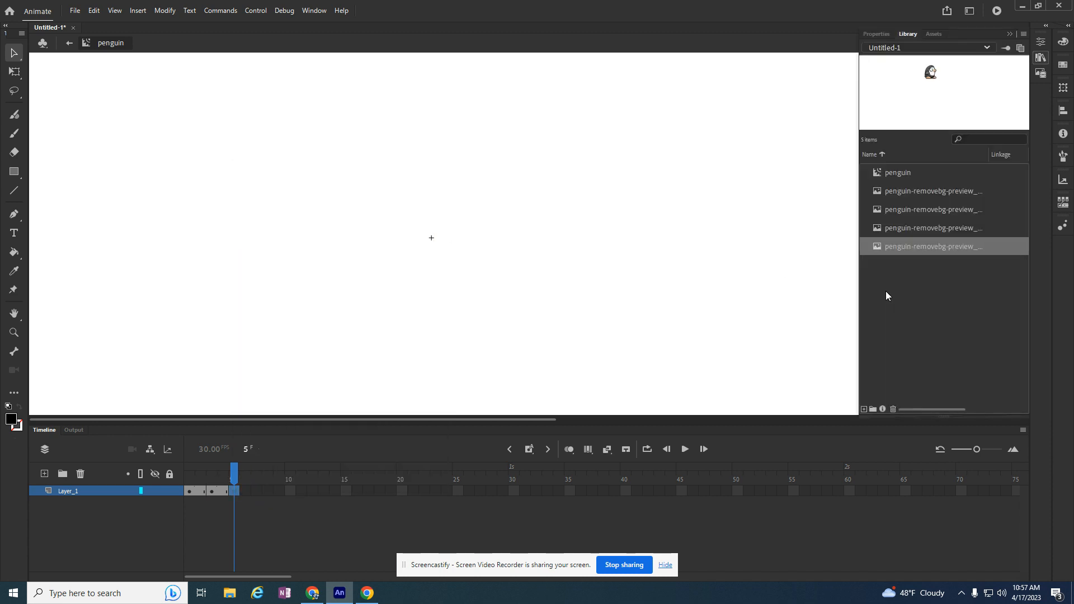
{"action": "left_click_drag", "start_coordinate": [932, 217], "coordinate": [425, 238]}
Insert a blank keyframe at frame 7 of the symbol and place the fourth walk image at the registration point
{"action": "right_click", "coordinate": [255, 492]}
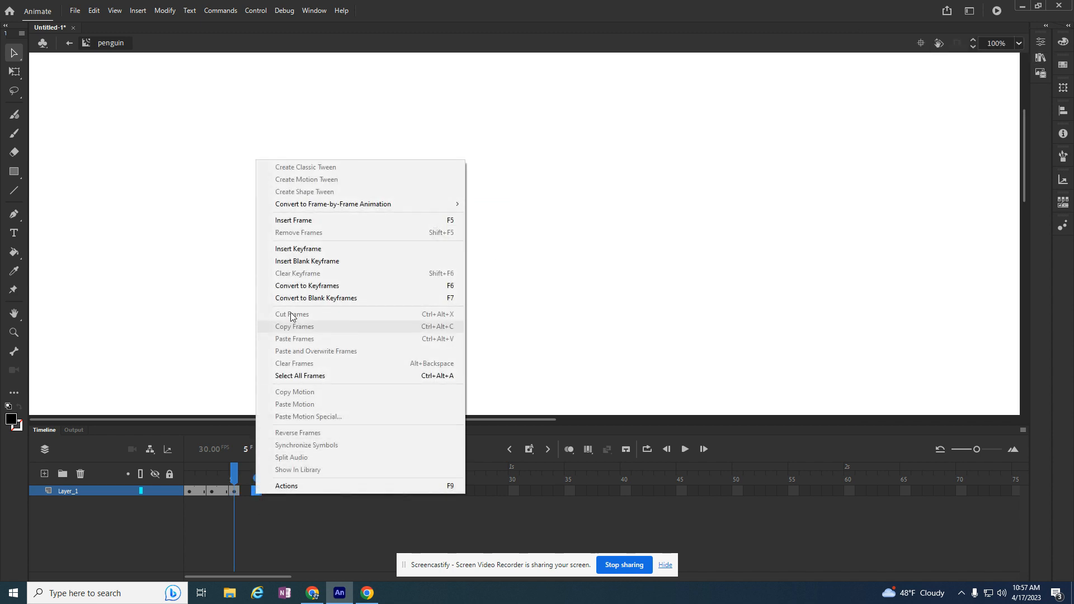
{"action": "left_click", "coordinate": [314, 262]}
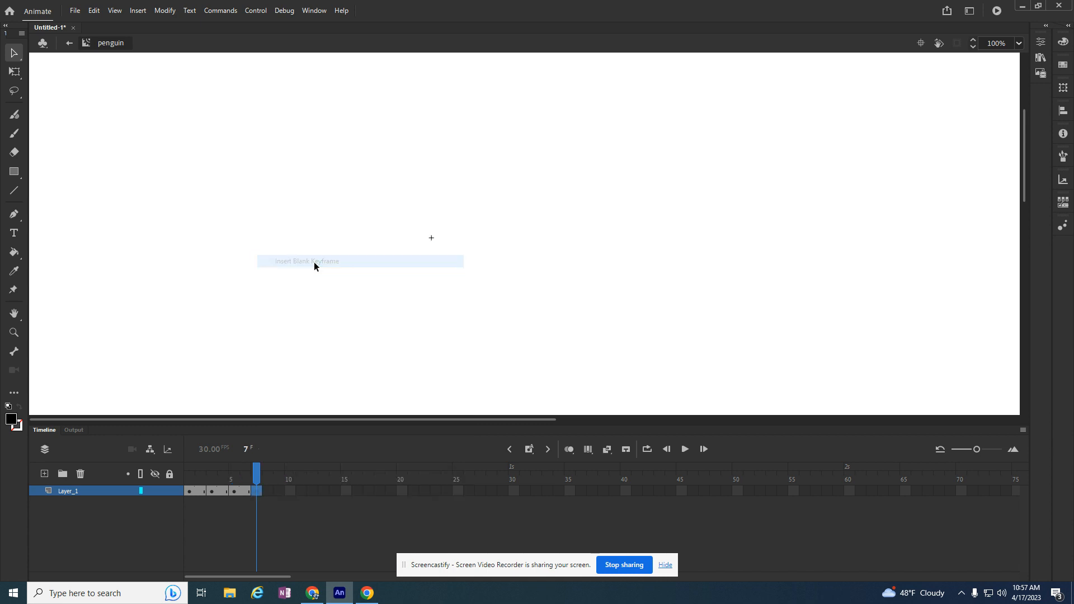
{"action": "left_click", "coordinate": [1061, 227]}
{"action": "left_click_drag", "start_coordinate": [973, 230], "coordinate": [549, 256]}
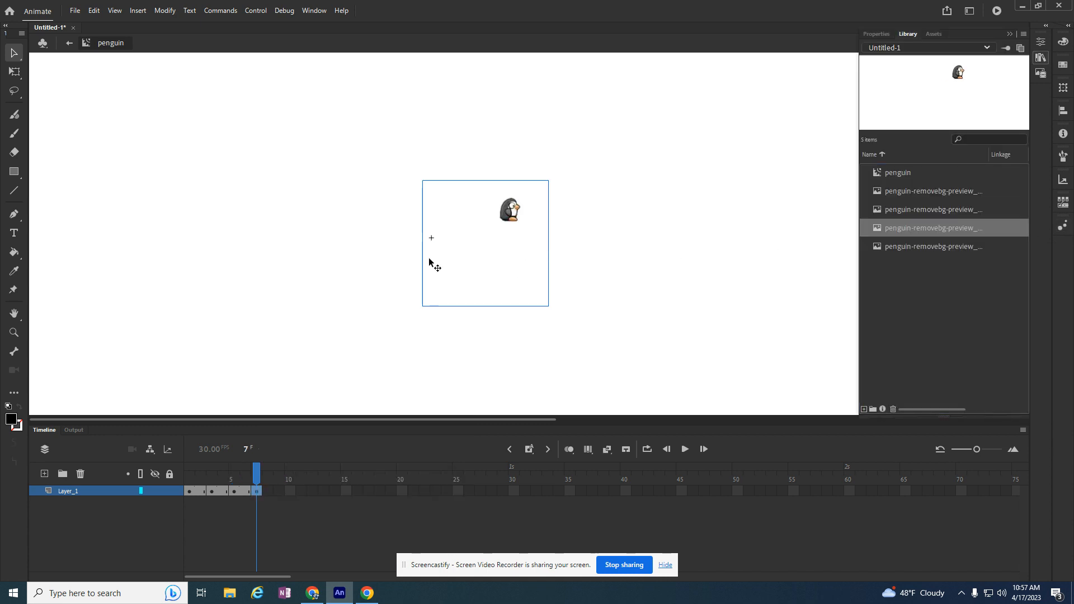
{"action": "left_click_drag", "start_coordinate": [506, 218], "coordinate": [437, 234]}
{"action": "key", "text": "Return"}
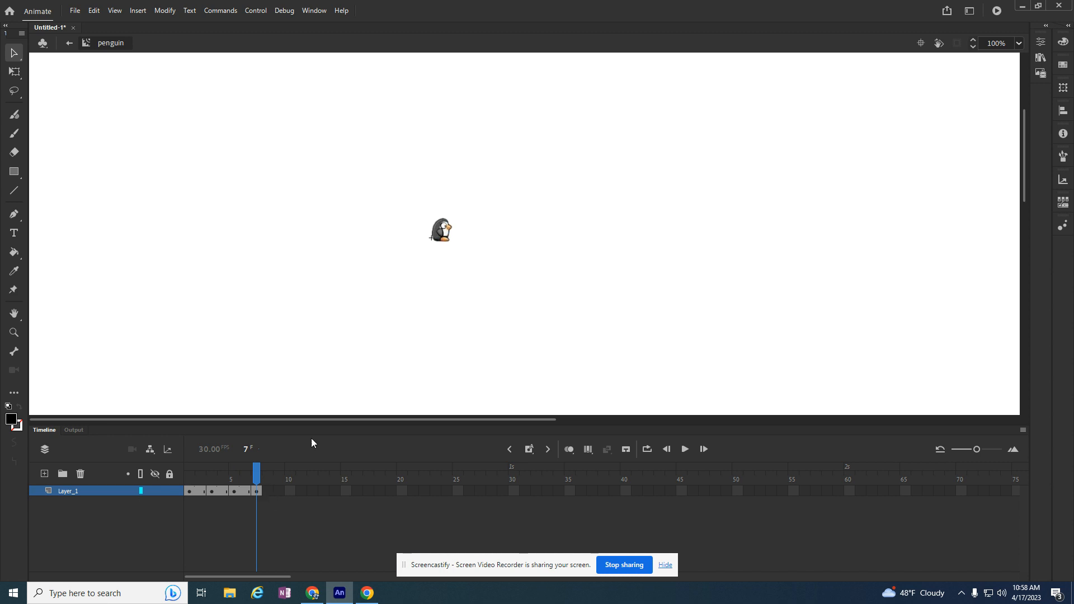
Return to Scene 1 and place the penguin symbol on Layer_2 at frame 1, above the existing penguin
{"action": "left_click", "coordinate": [68, 43]}
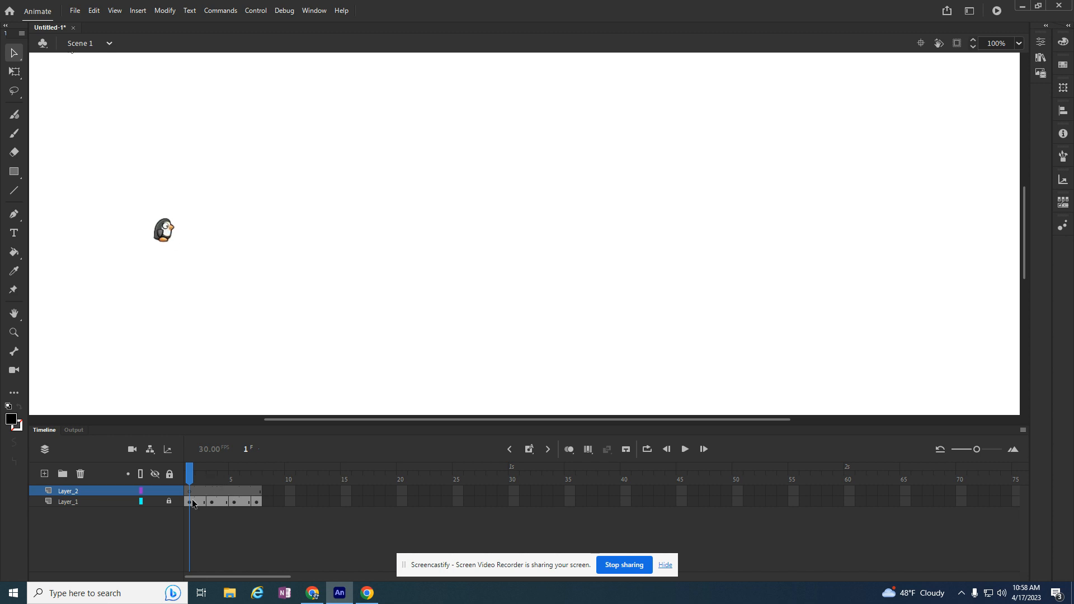
{"action": "key", "text": "ctrl+l"}
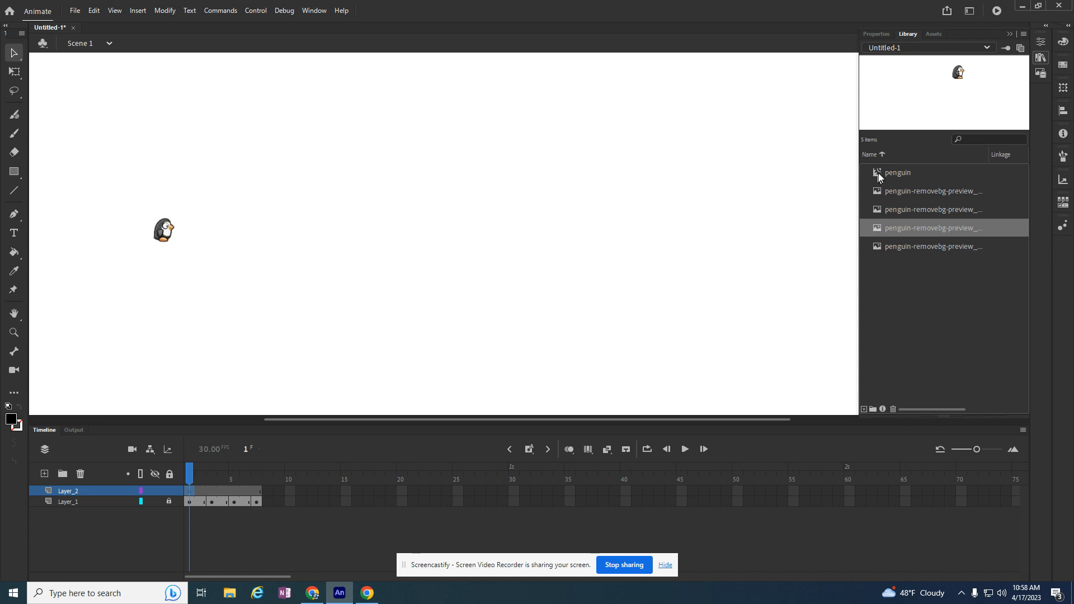
{"action": "left_click_drag", "start_coordinate": [878, 176], "coordinate": [194, 165]}
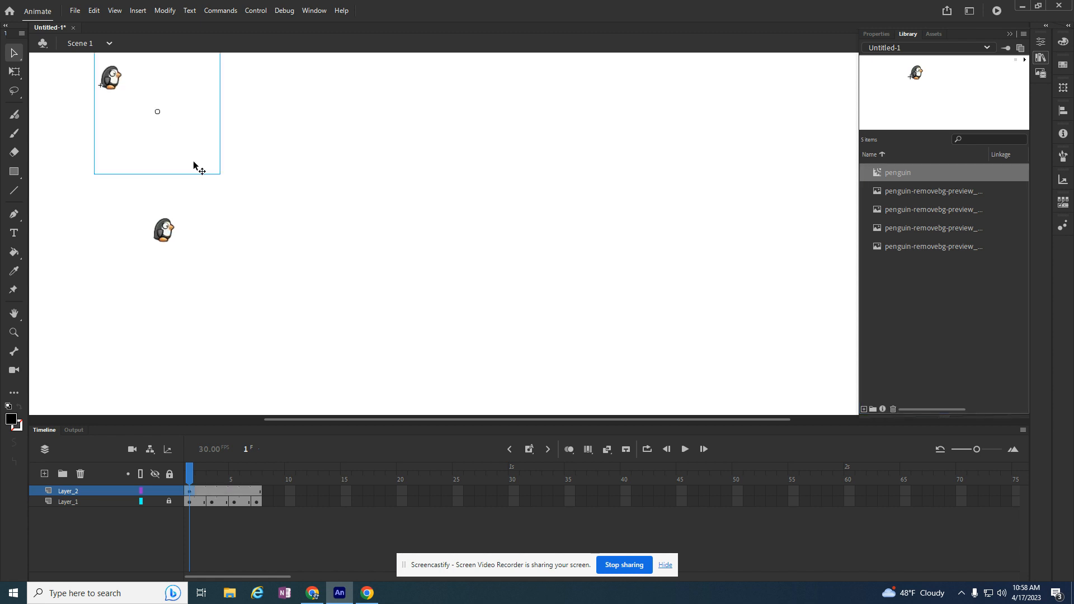
{"action": "left_click_drag", "start_coordinate": [114, 84], "coordinate": [144, 103]}
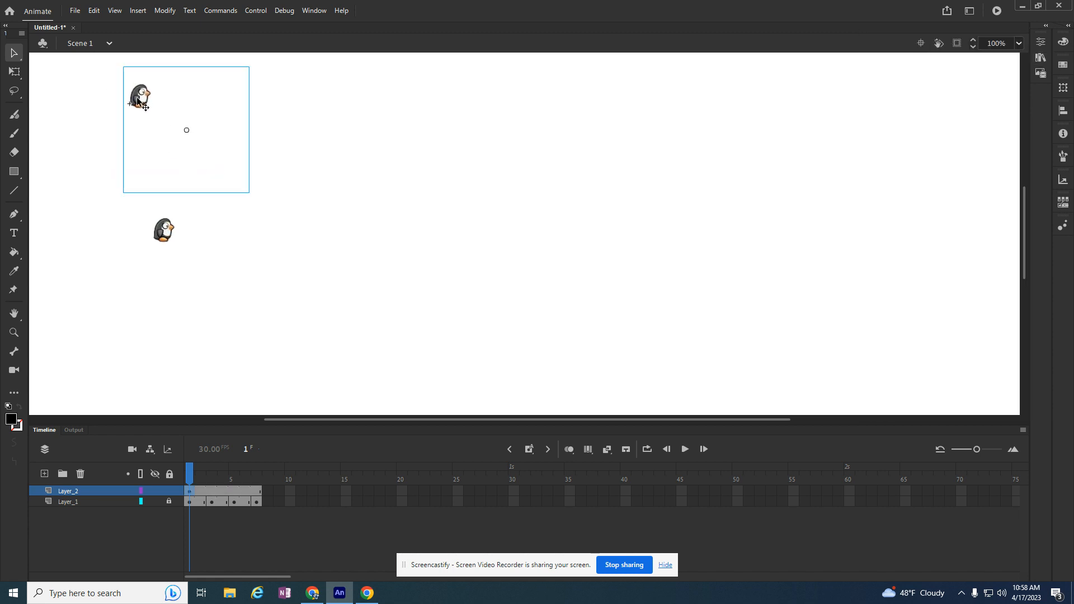
Create a classic tween on Layer_2 for the penguin symbol
{"action": "right_click", "coordinate": [193, 491]}
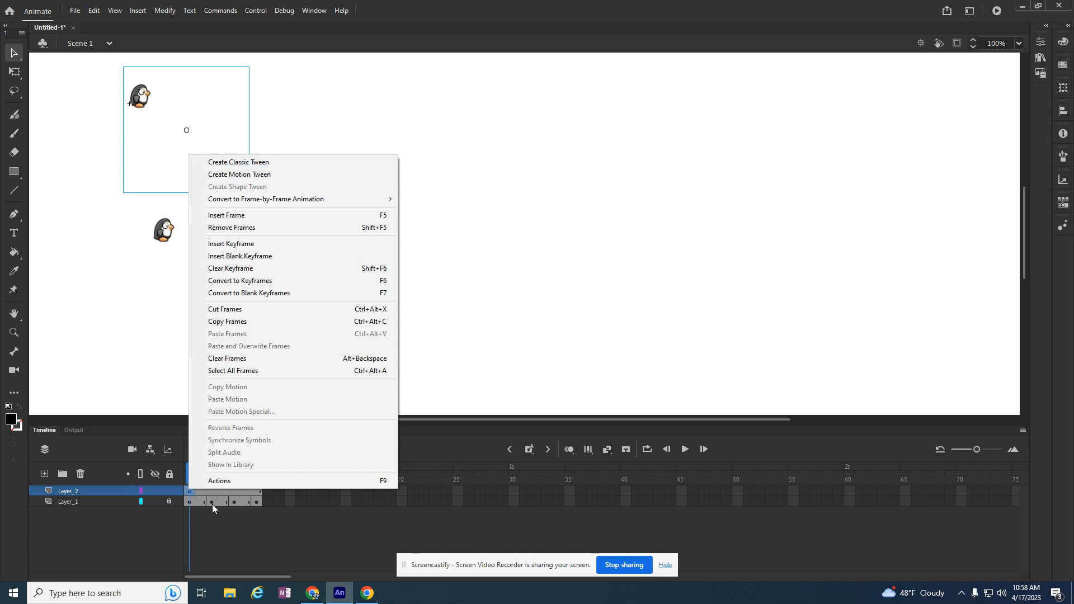
{"action": "left_click", "coordinate": [196, 491]}
{"action": "right_click", "coordinate": [193, 491]}
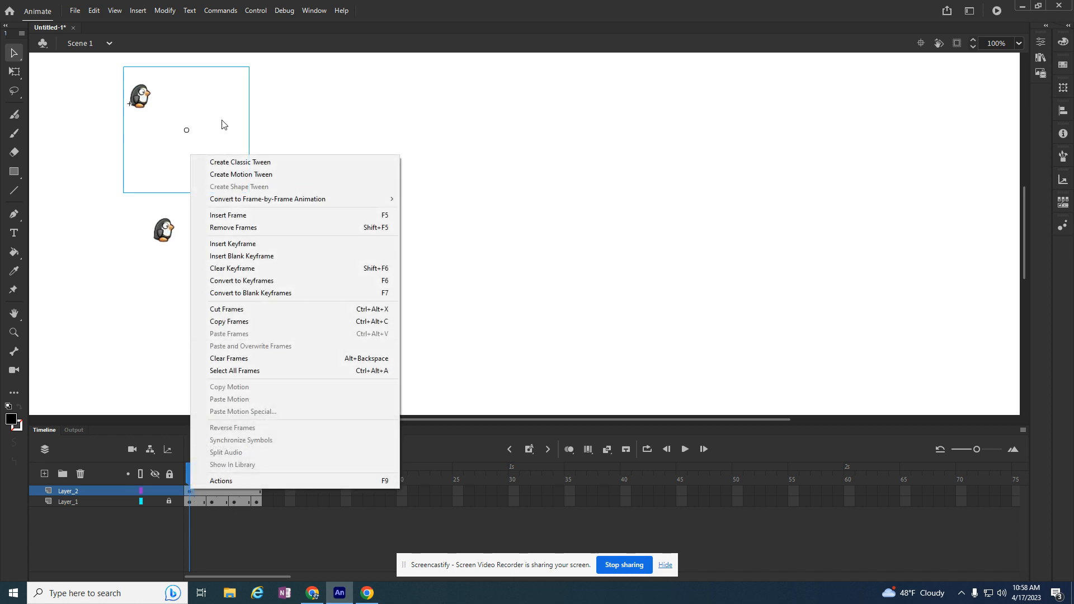
{"action": "left_click", "coordinate": [235, 161]}
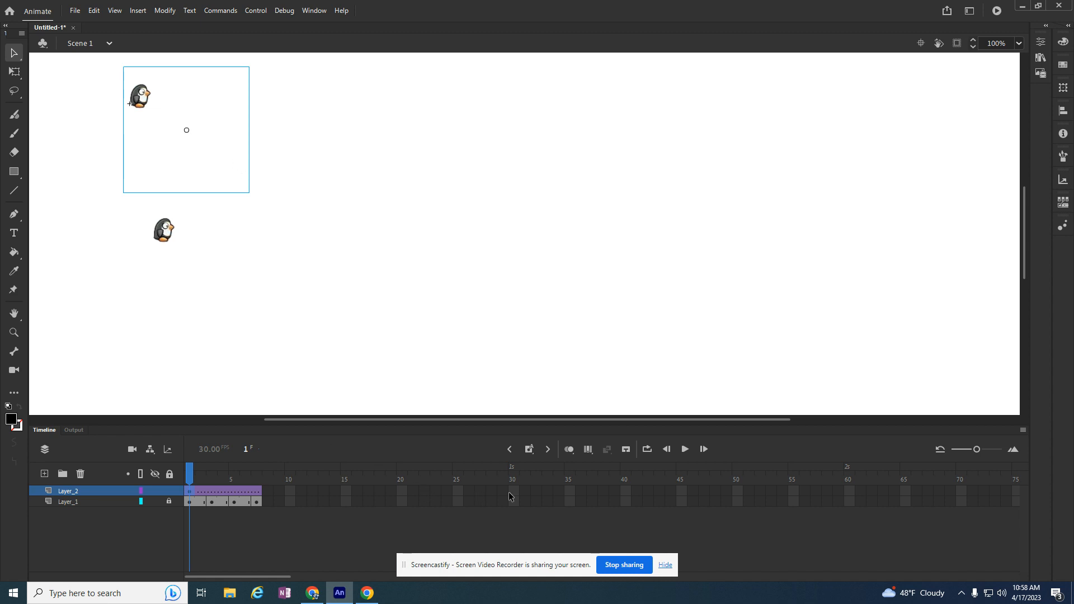
Insert a keyframe at frame 50 of Layer_2 and move the penguin symbol straight across to the right side of the stage
{"action": "right_click", "coordinate": [737, 492]}
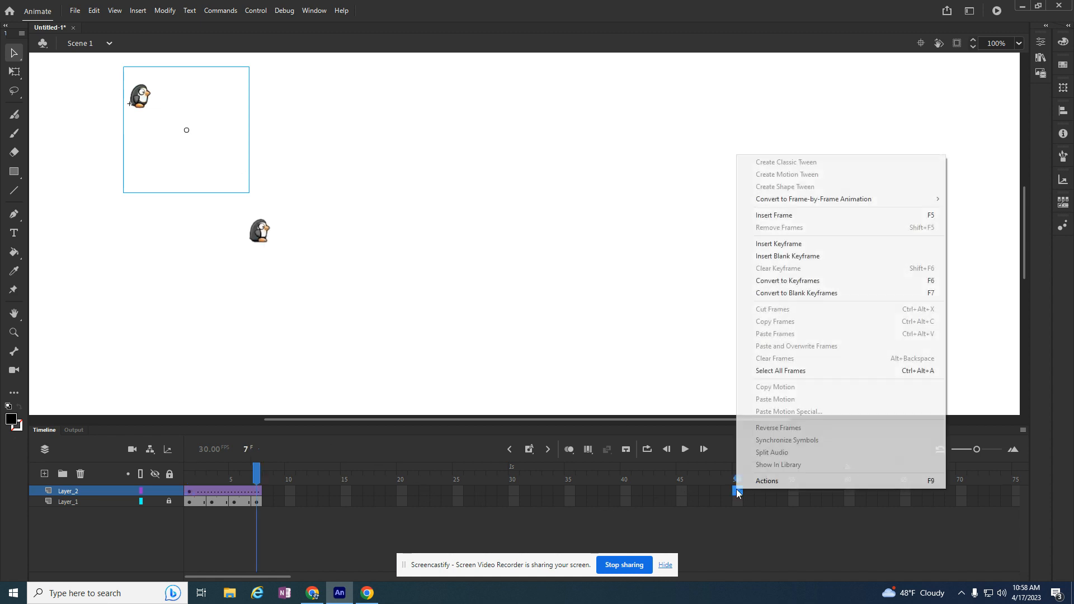
{"action": "left_click", "coordinate": [783, 246]}
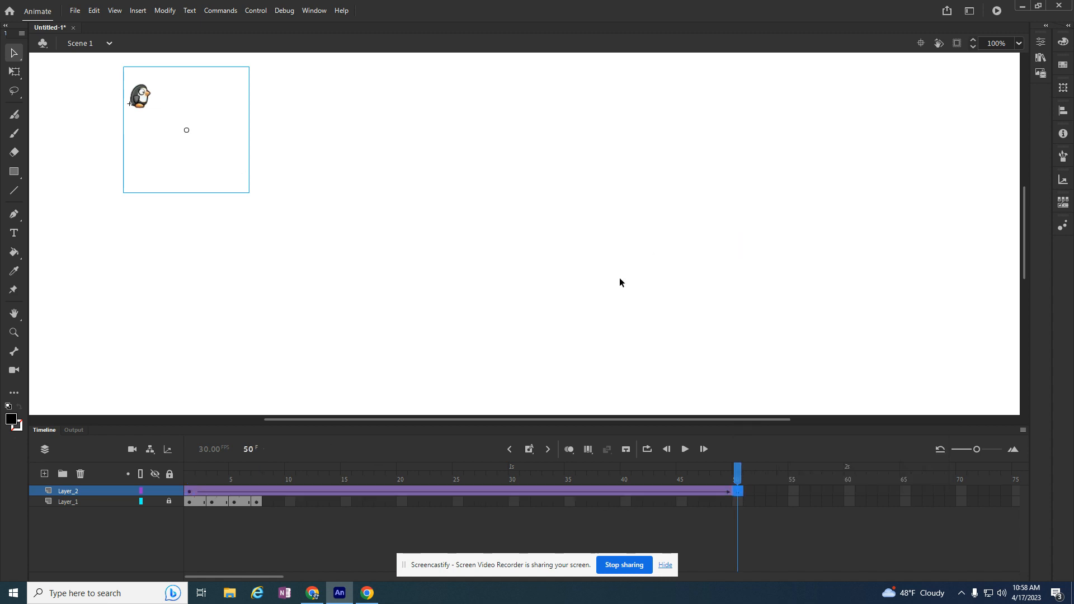
{"action": "left_click_drag", "start_coordinate": [150, 101], "coordinate": [870, 108]}
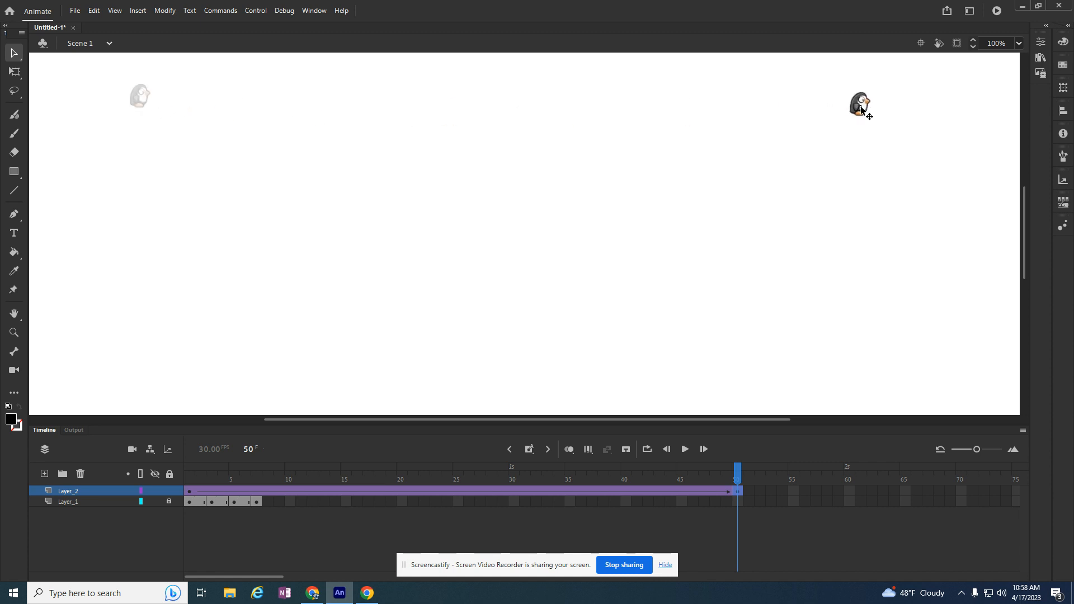
Play the tween on the timeline and test the movie as a SWF
{"action": "key", "text": "Return"}
{"action": "key", "text": "ctrl+Return"}
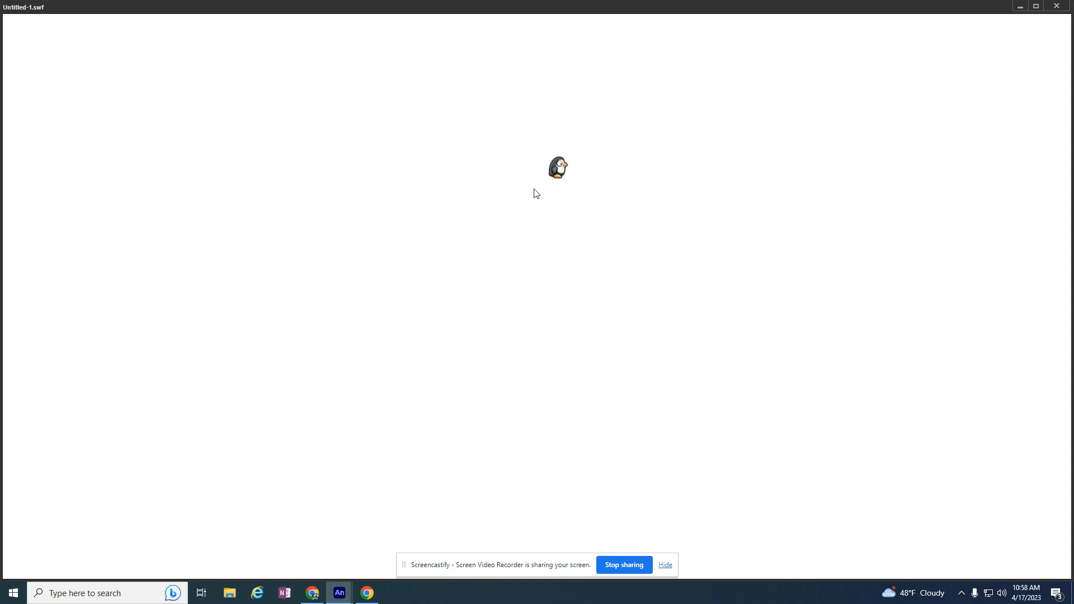
Close the test movie, open the penguin symbol from the library, and space its keyframes at frames 1, 4, 7 and 10, ending at frame 12
{"action": "left_click", "coordinate": [1056, 5]}
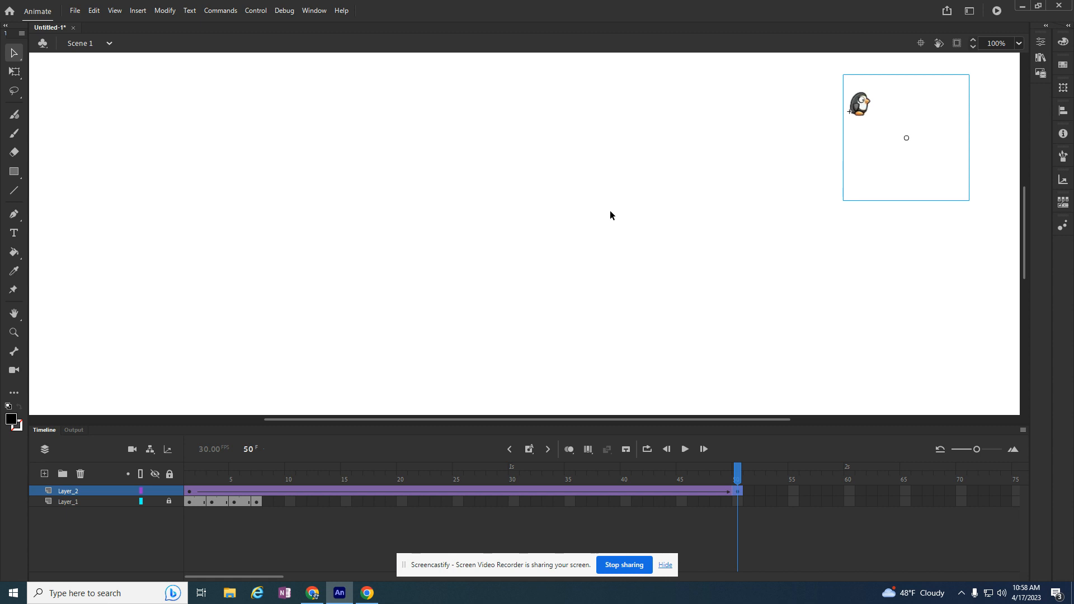
{"action": "key", "text": "ctrl+l"}
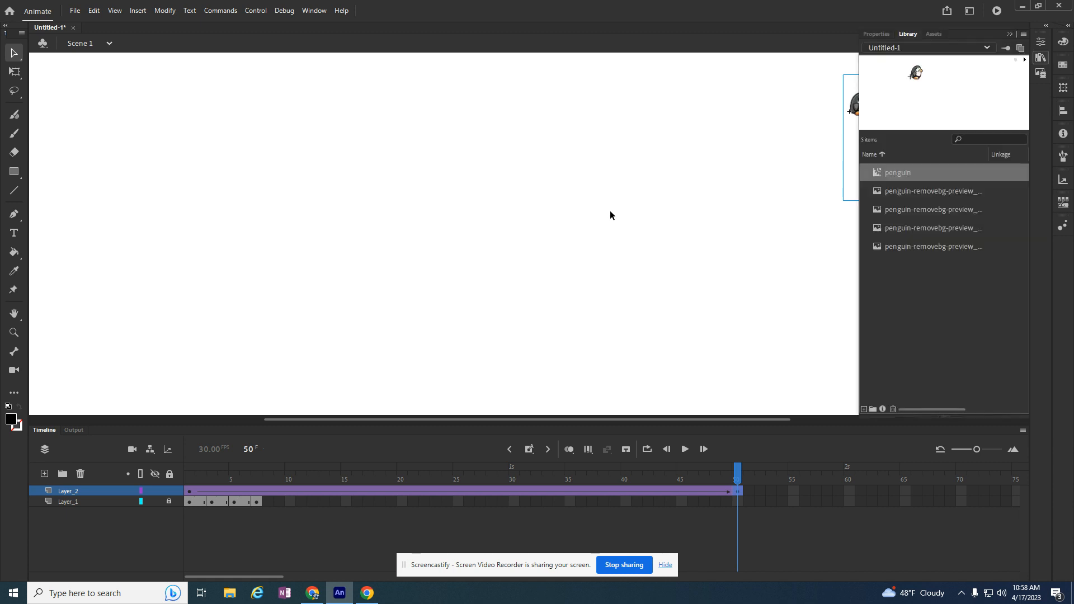
{"action": "double_click", "coordinate": [878, 173]}
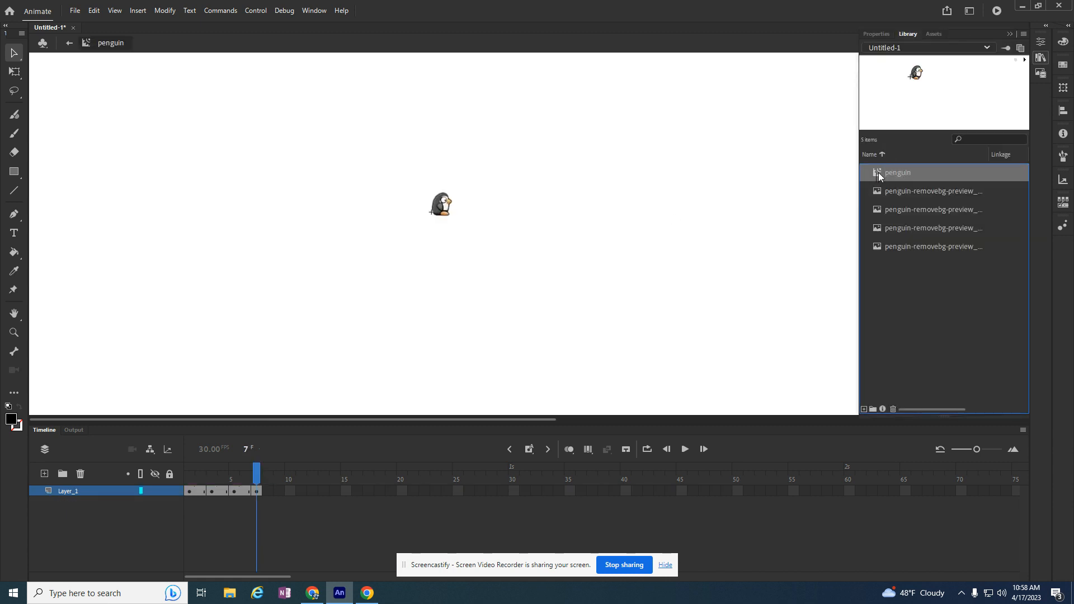
{"action": "mouse_move", "coordinate": [267, 490]}
{"action": "left_mouse_down"}
{"action": "mouse_move", "coordinate": [212, 491]}
{"action": "mouse_move", "coordinate": [277, 488]}
{"action": "left_mouse_up"}
{"action": "left_click", "coordinate": [323, 492]}
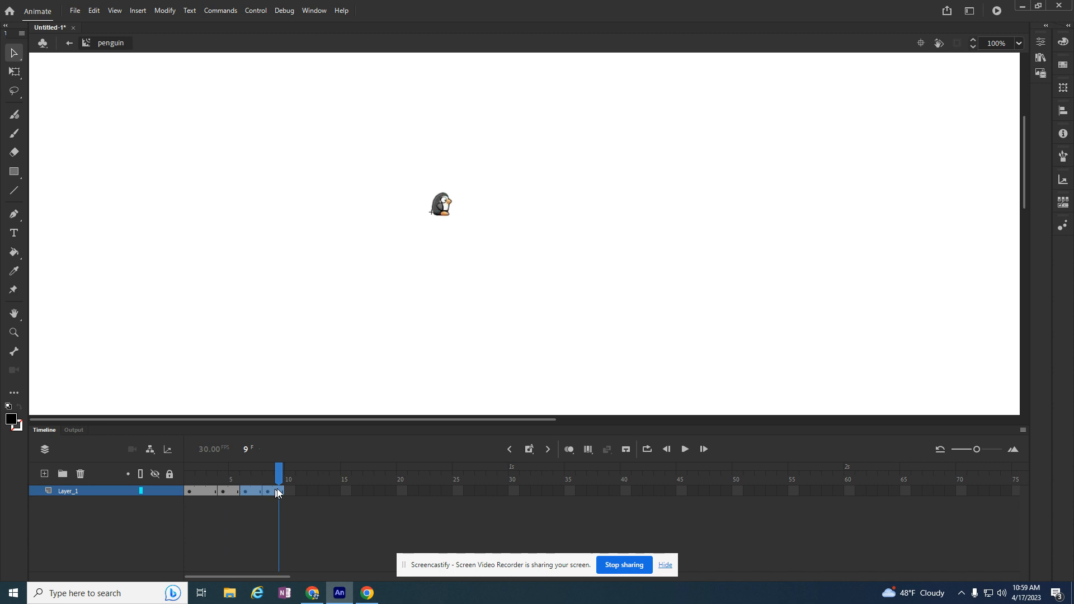
{"action": "left_click", "coordinate": [354, 492]}
{"action": "left_click_drag", "start_coordinate": [290, 497], "coordinate": [285, 496]}
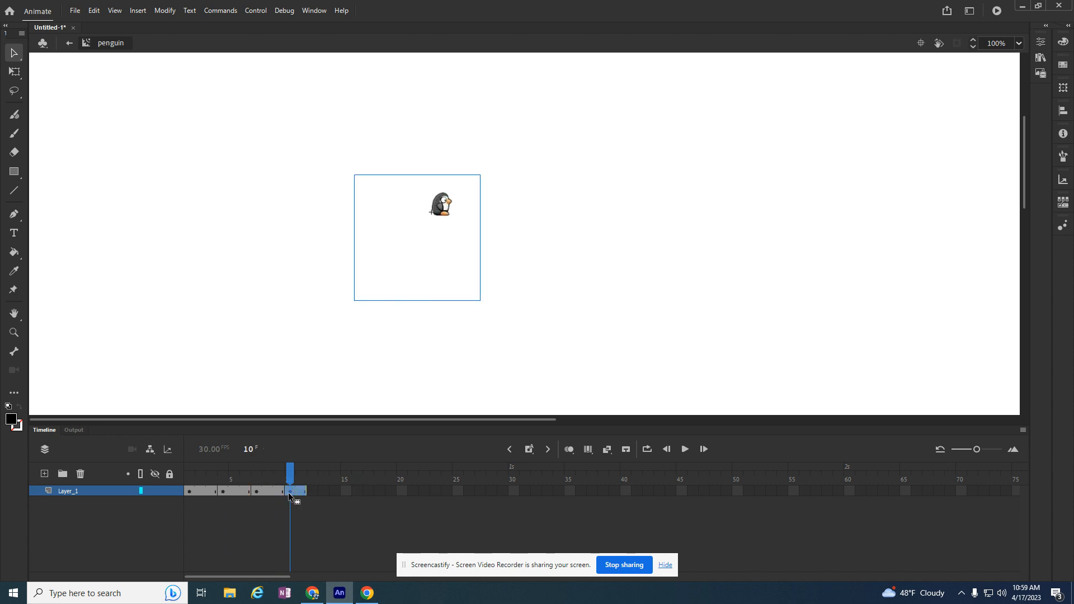
{"action": "left_click_drag", "start_coordinate": [308, 490], "coordinate": [316, 491]}
{"action": "left_click", "coordinate": [424, 491]}
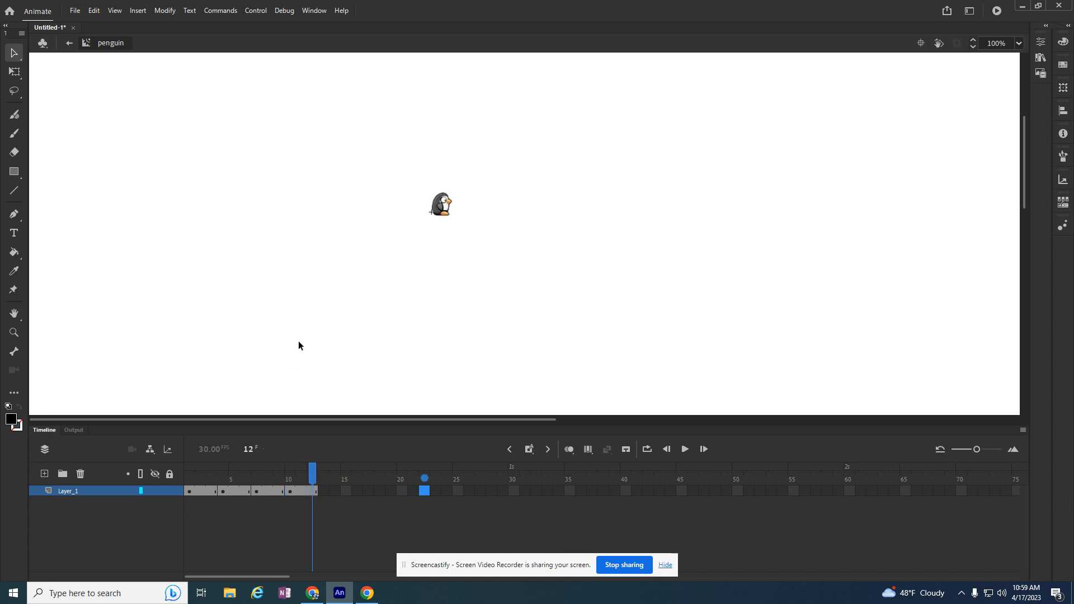
Return to Scene 1 and test the movie with the new walk-cycle timing
{"action": "left_click", "coordinate": [69, 44]}
{"action": "key", "text": "ctrl+Return"}
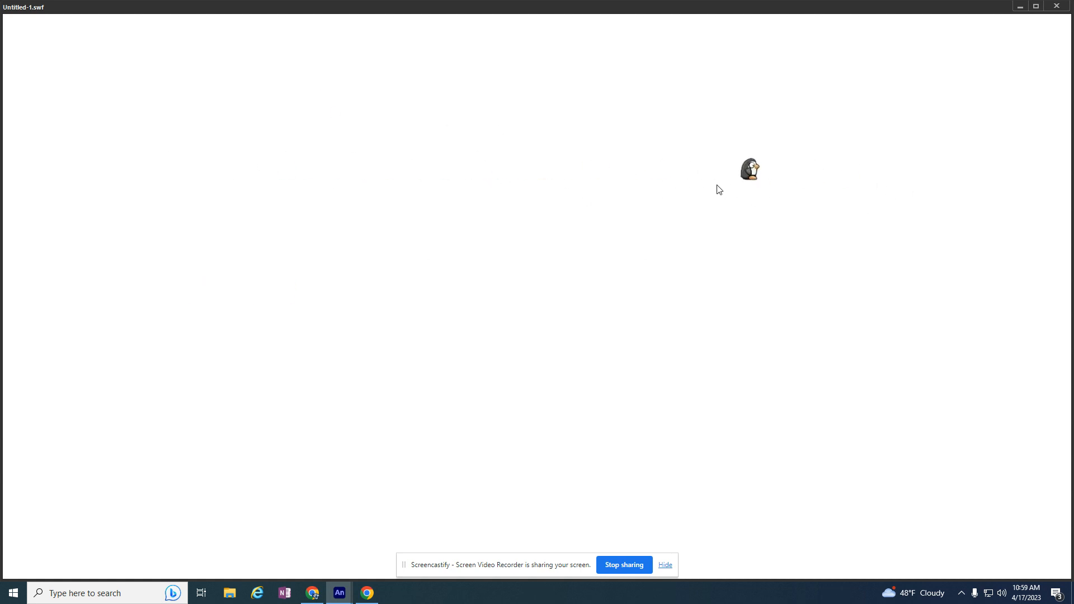
{"action": "left_click", "coordinate": [1056, 6]}
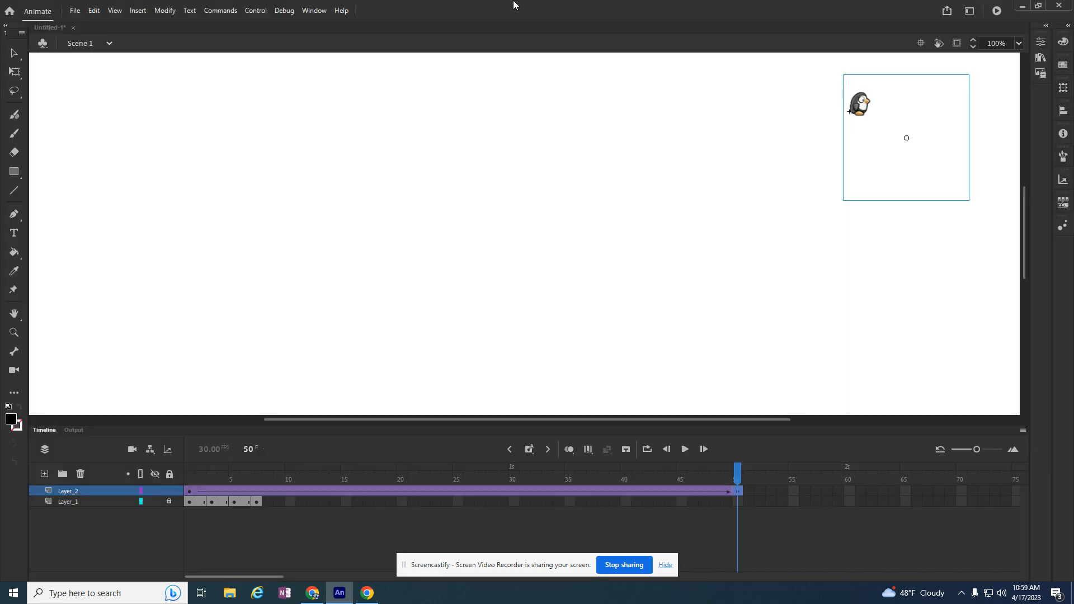
Open the penguin symbol from the stage and stretch its keyframes to frames 1, 10, 22 and 32, ending at frame 41
{"action": "double_click", "coordinate": [861, 106]}
{"action": "left_click_drag", "start_coordinate": [221, 491], "coordinate": [418, 486]}
{"action": "left_click_drag", "start_coordinate": [320, 489], "coordinate": [464, 491]}
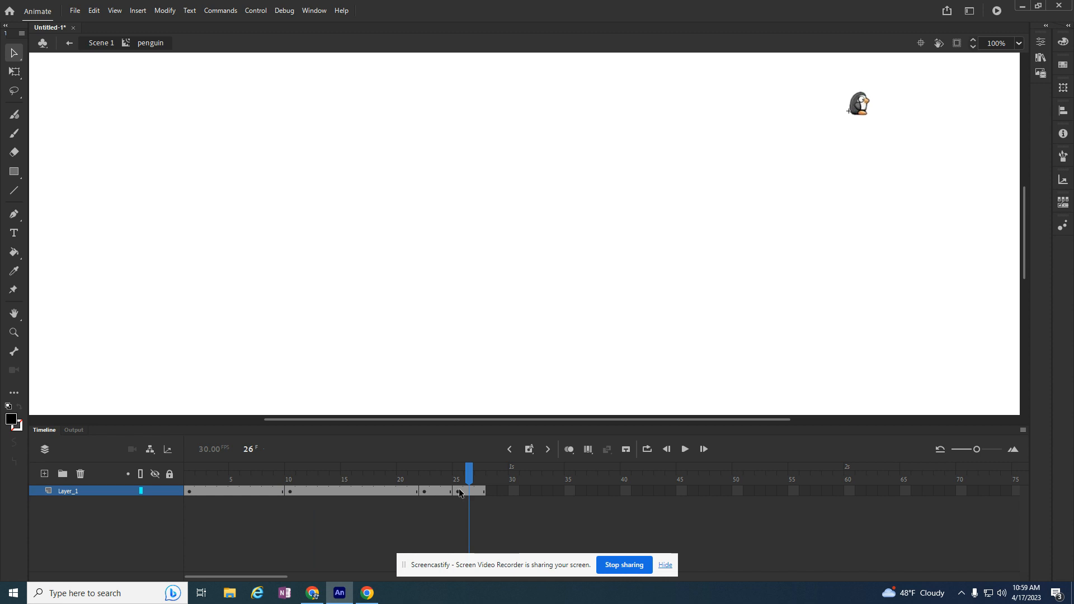
{"action": "left_click", "coordinate": [477, 491]}
{"action": "left_click_drag", "start_coordinate": [556, 491], "coordinate": [638, 489]}
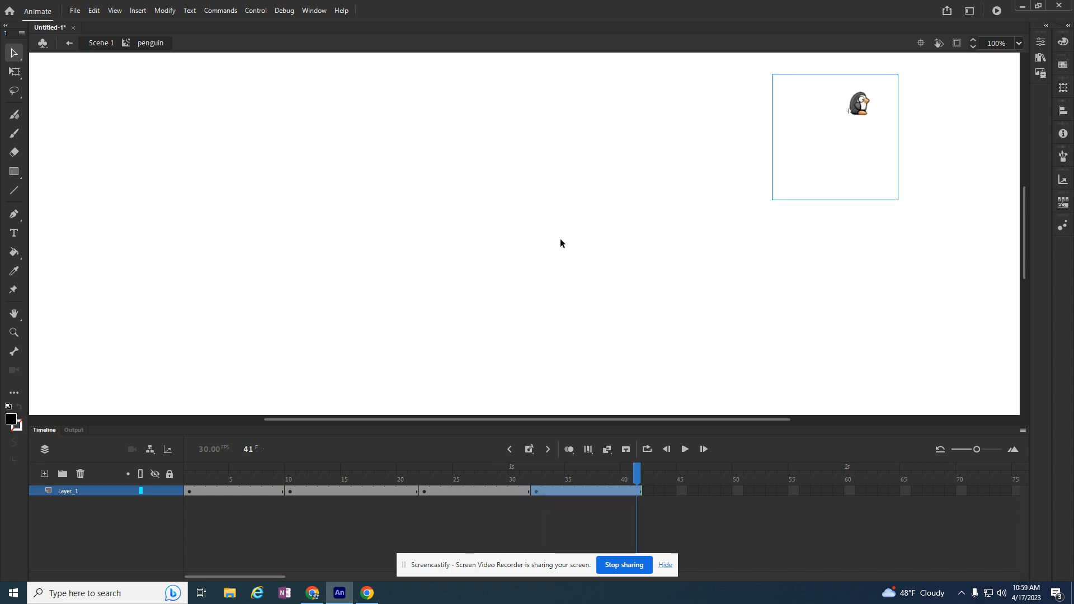
Go back to Scene 1 and test the movie with the slower penguin walk cycle
{"action": "left_click", "coordinate": [70, 45]}
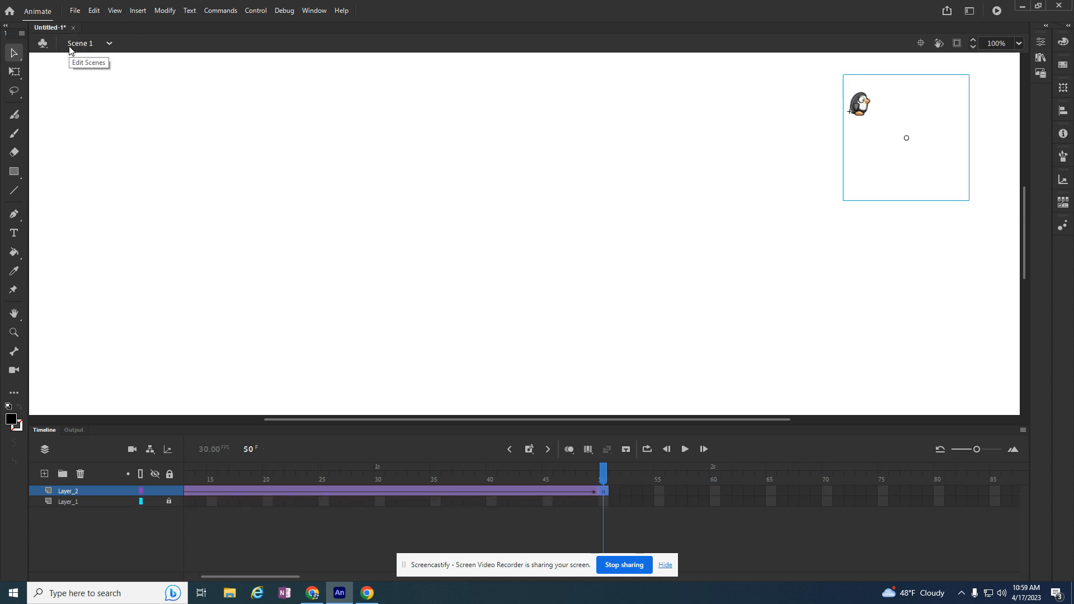
{"action": "key", "text": "ctrl+Return"}
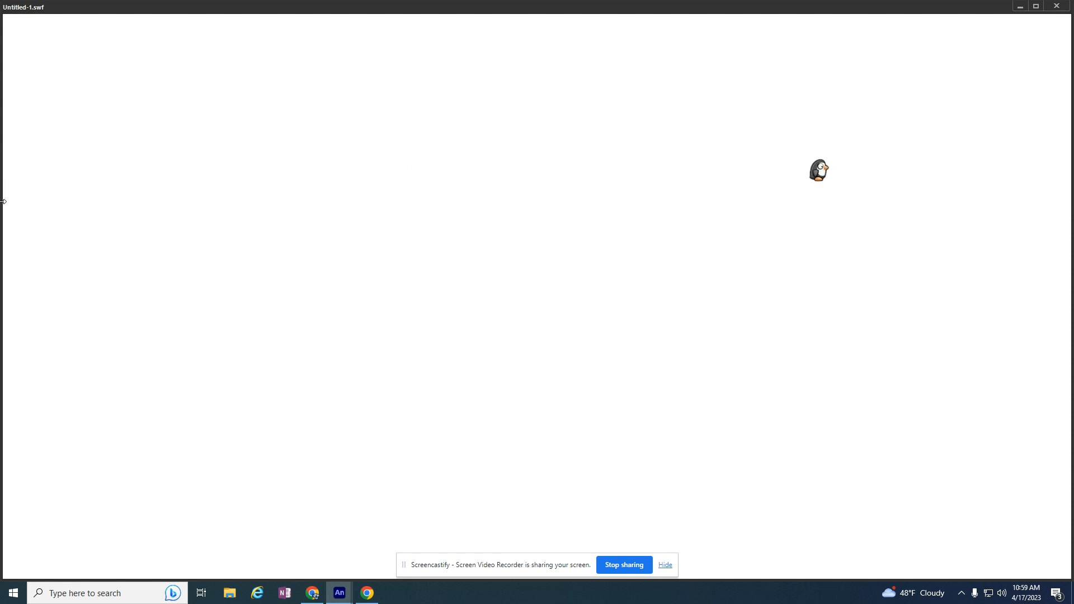
{"action": "left_click", "coordinate": [1056, 6]}
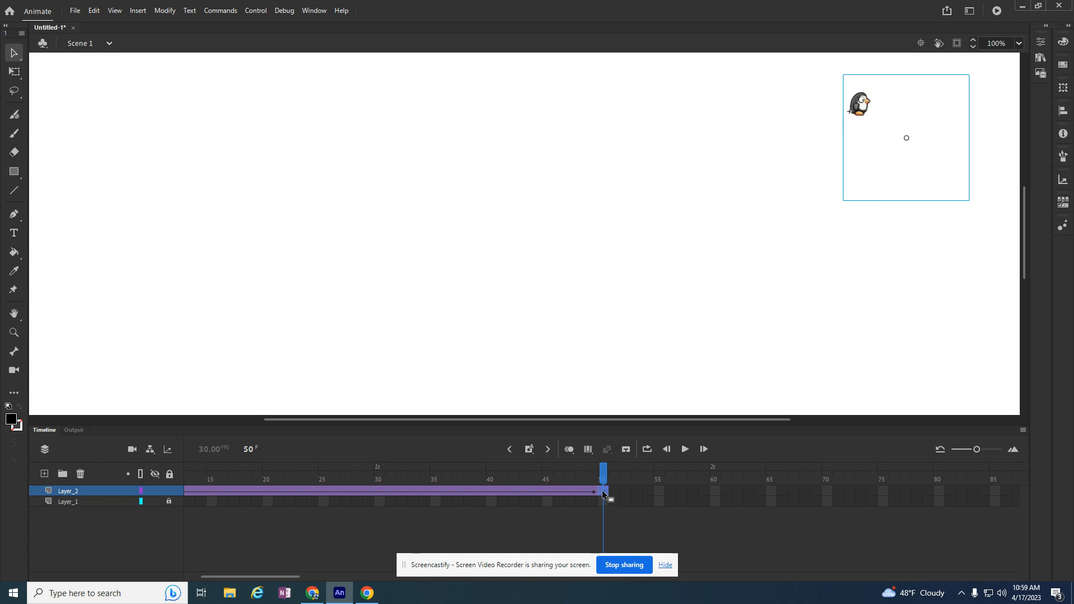
Move the end keyframe of Layer_2's tween further along the timeline to lengthen the walk across the stage, and test the movie
{"action": "mouse_move", "coordinate": [997, 493]}
{"action": "left_mouse_down"}
{"action": "mouse_move", "coordinate": [1038, 491]}
{"action": "mouse_move", "coordinate": [992, 493]}
{"action": "left_mouse_up"}
{"action": "key", "text": "ctrl+Return"}
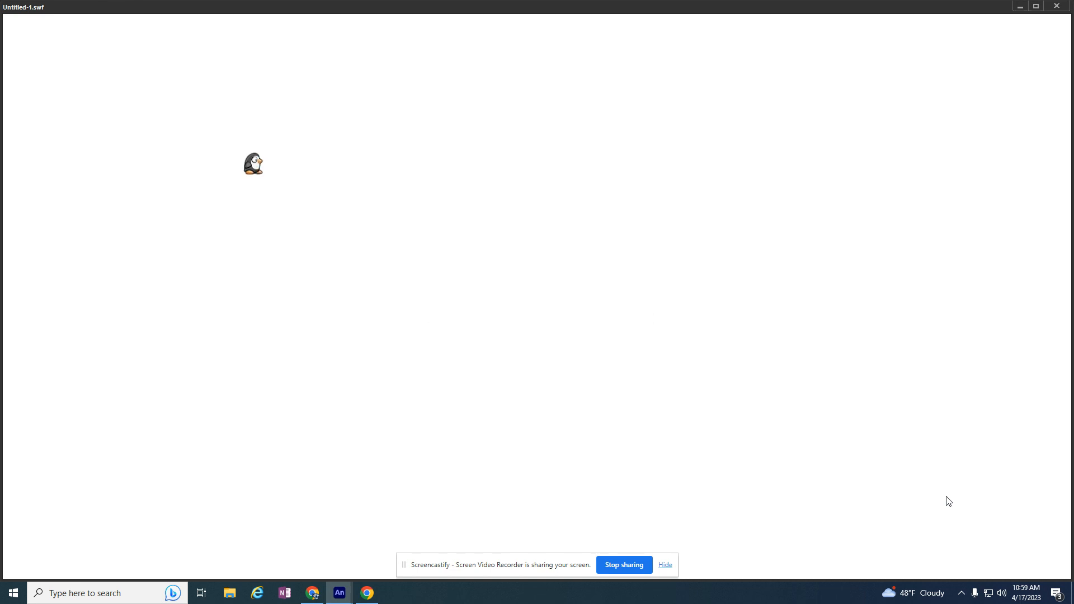